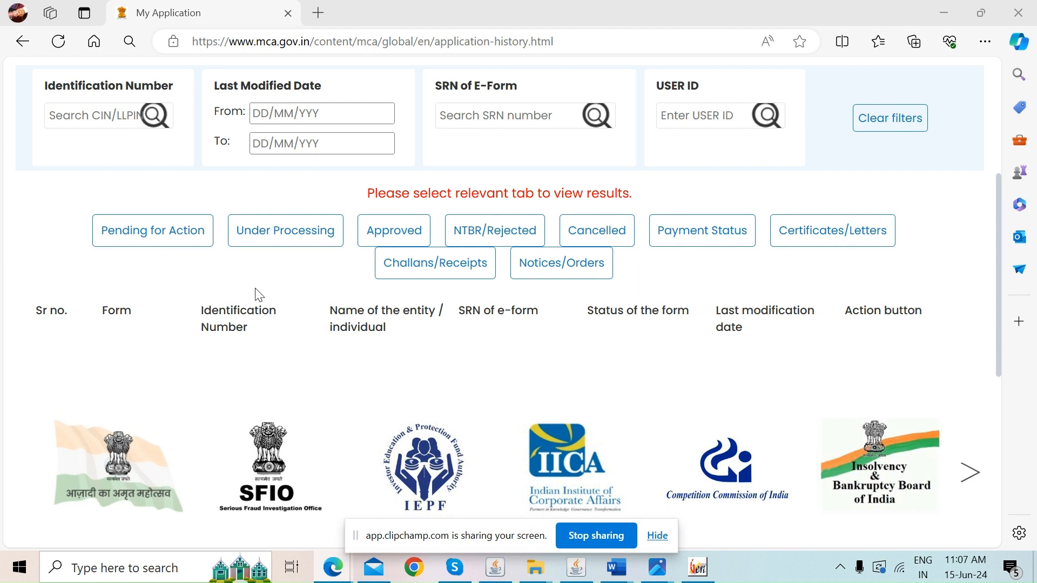
Open the mini dashboard of the first approved SPICe+ application, showing Part B pending submission
{"action": "left_click", "coordinate": [392, 238]}
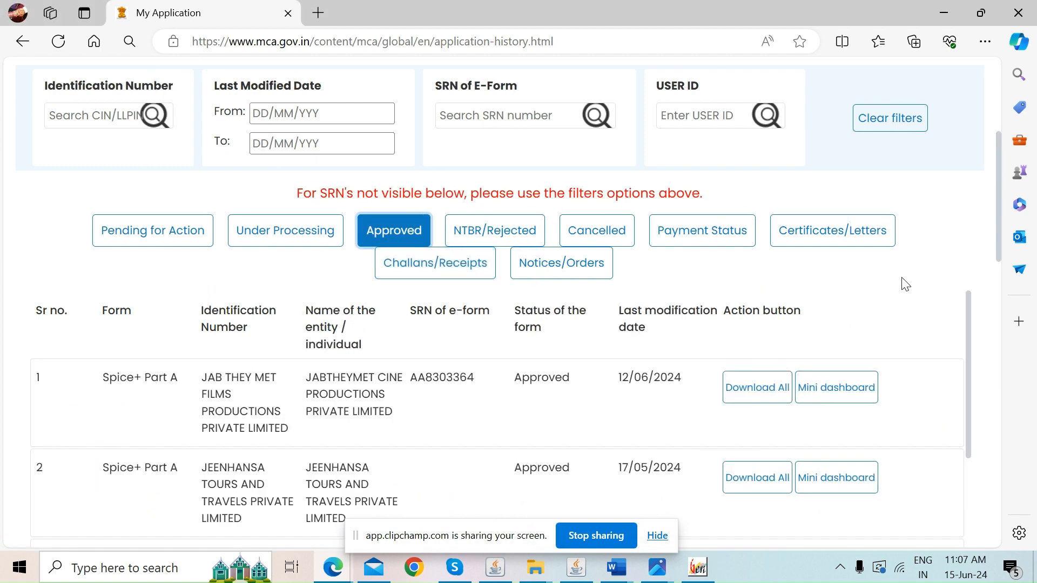
{"action": "scroll", "coordinate": [996, 216], "scroll_direction": "up", "scroll_amount": 5}
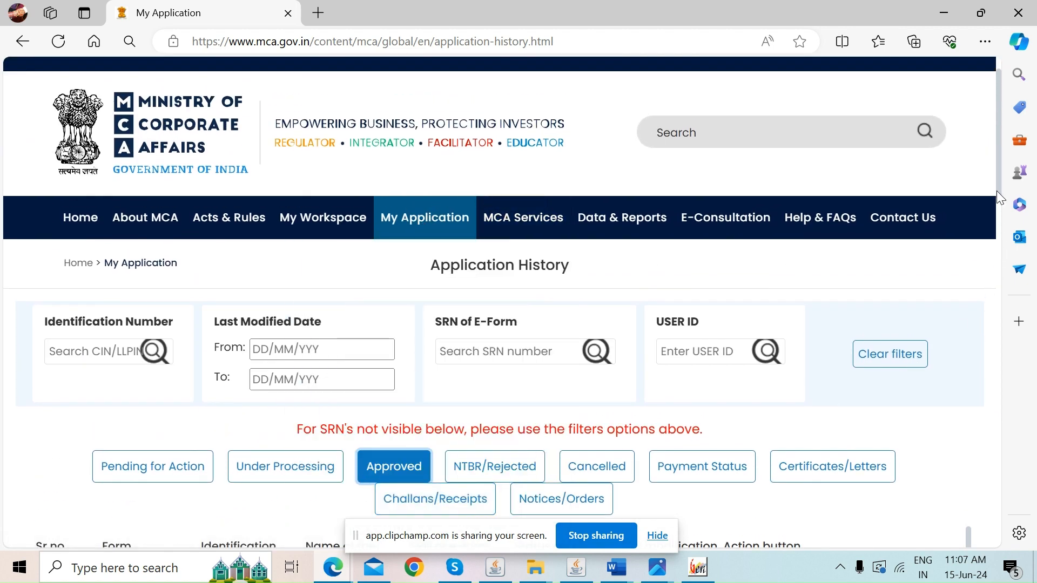
{"action": "scroll", "coordinate": [996, 190], "scroll_direction": "down", "scroll_amount": 4}
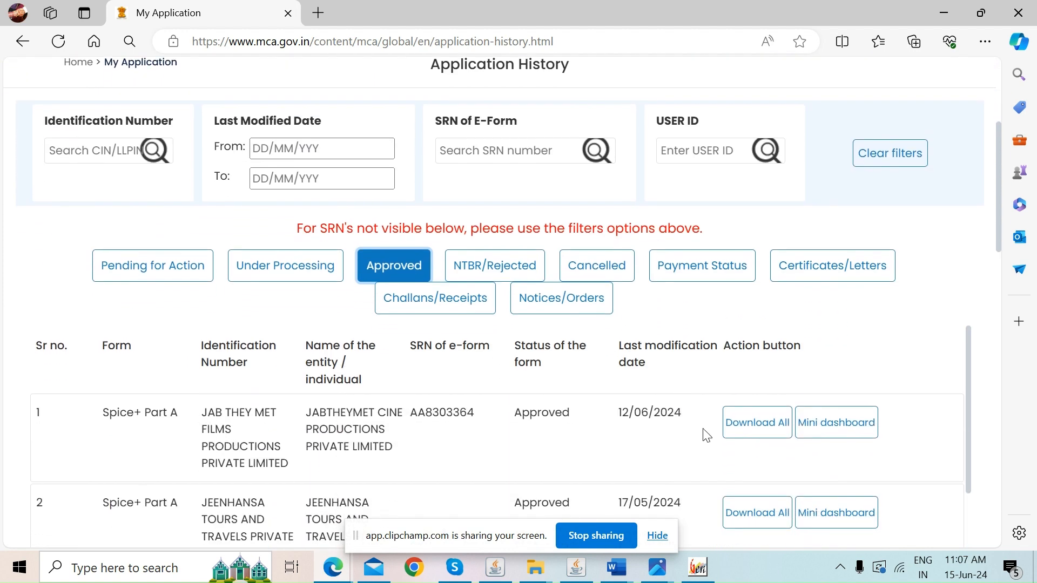
{"action": "left_click", "coordinate": [823, 428]}
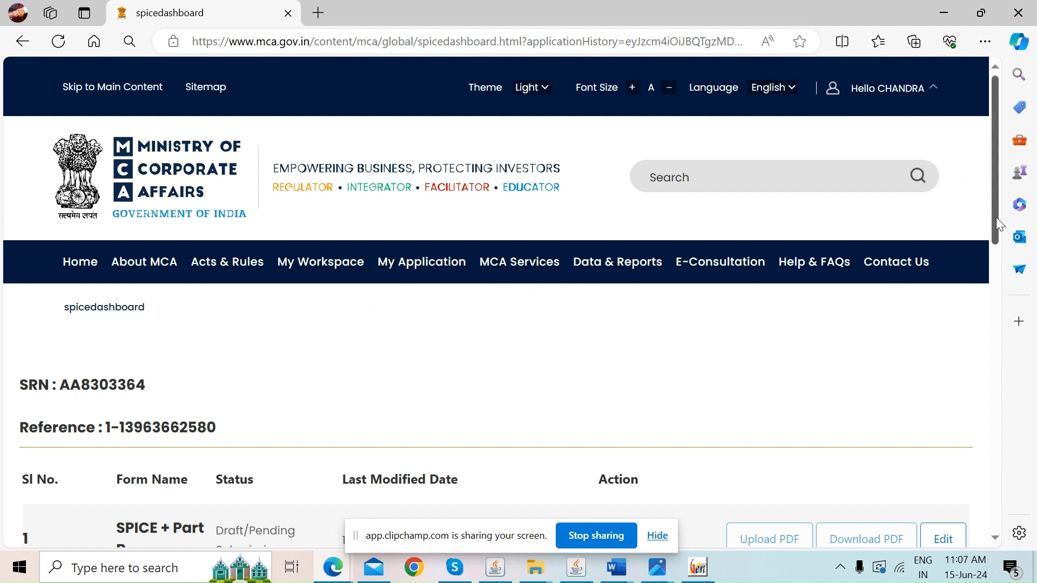
{"action": "left_click_drag", "start_coordinate": [998, 222], "coordinate": [992, 280]}
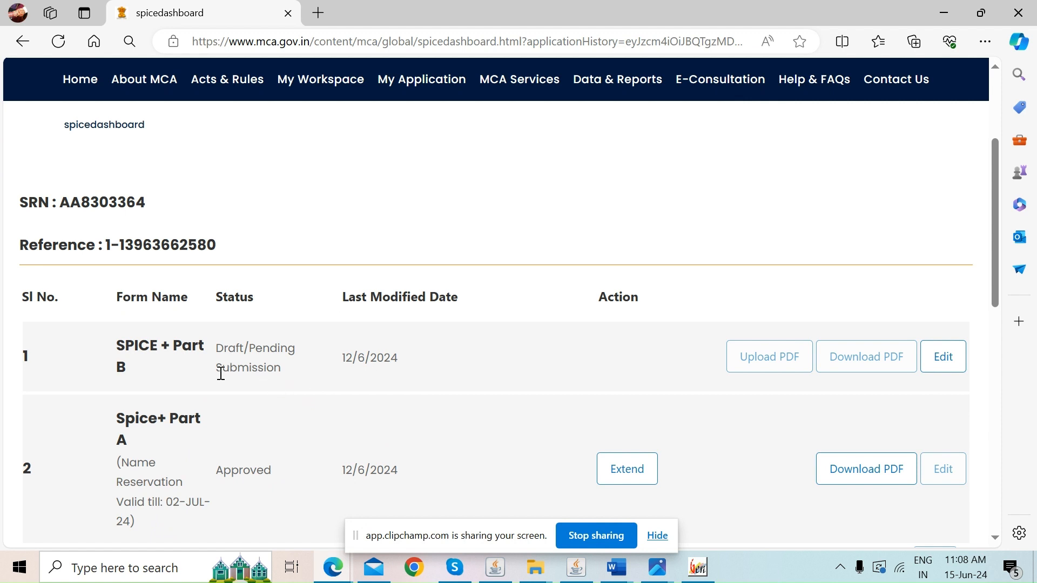
Open SPICe+ Part B (INC-32) for editing and close the DSC advisory notice
{"action": "left_click", "coordinate": [945, 366]}
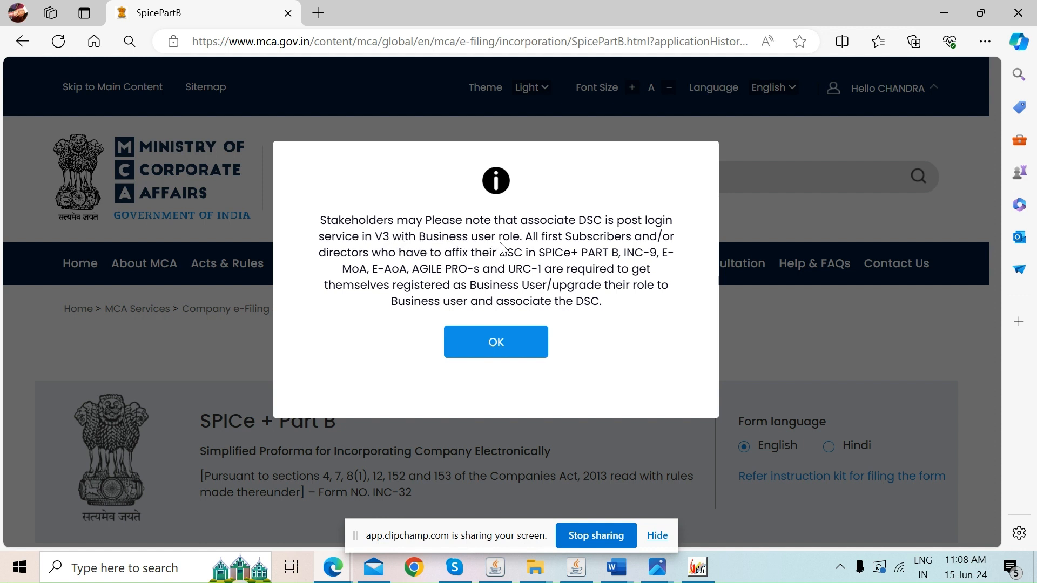
{"action": "left_click_drag", "start_coordinate": [330, 219], "coordinate": [682, 254]}
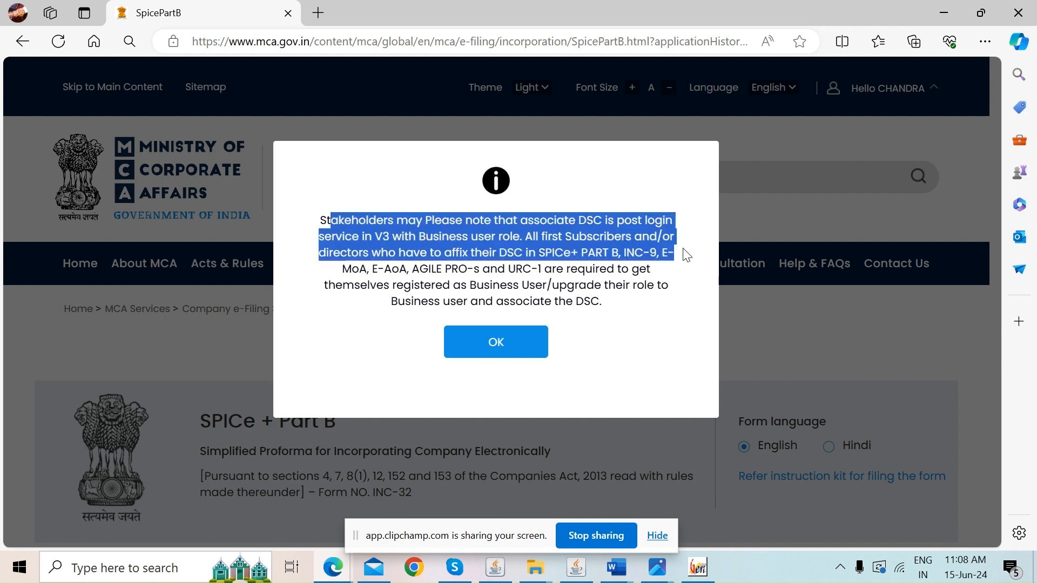
{"action": "left_click_drag", "start_coordinate": [411, 272], "coordinate": [555, 274]}
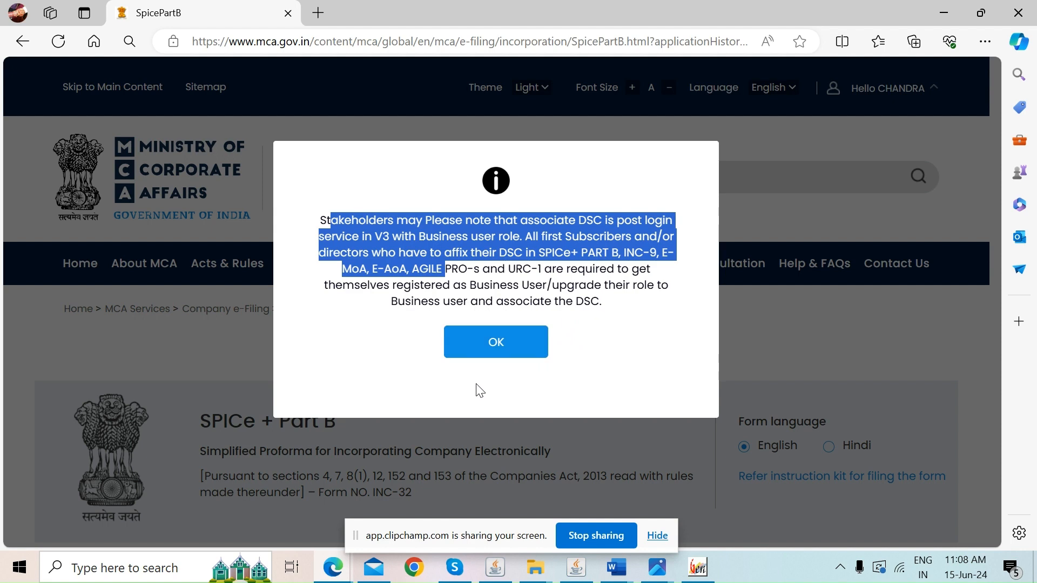
{"action": "left_click", "coordinate": [498, 345]}
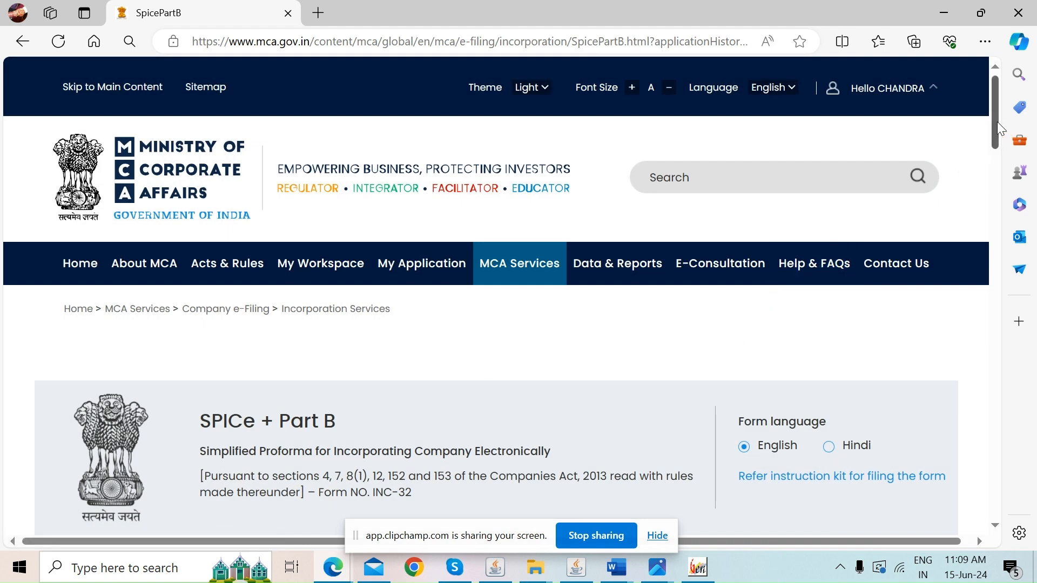
Mark the AOA as not entrenched and set 1 class of equity shares
{"action": "left_click_drag", "start_coordinate": [996, 121], "coordinate": [992, 188]}
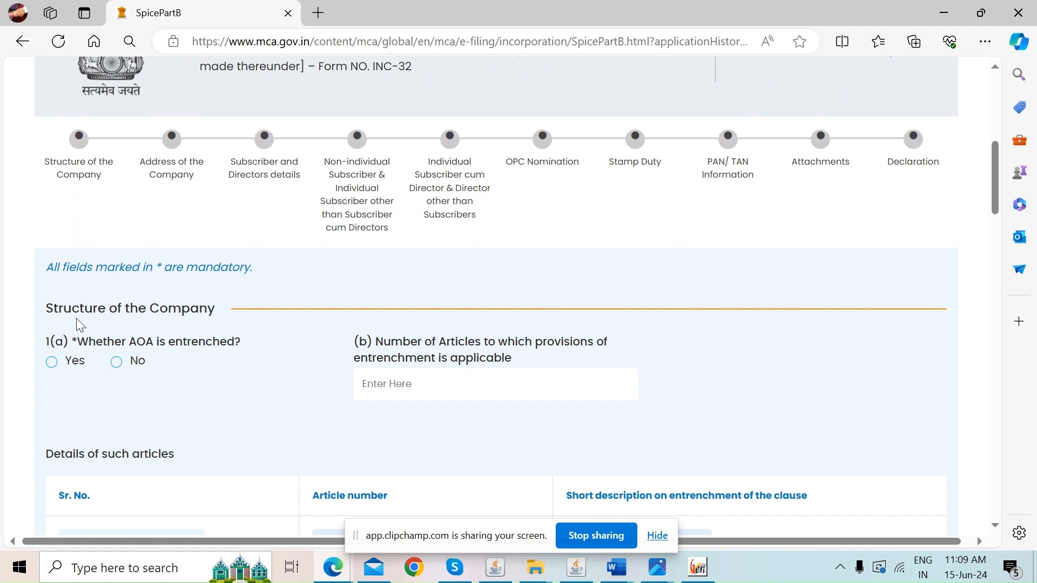
{"action": "left_click", "coordinate": [118, 363]}
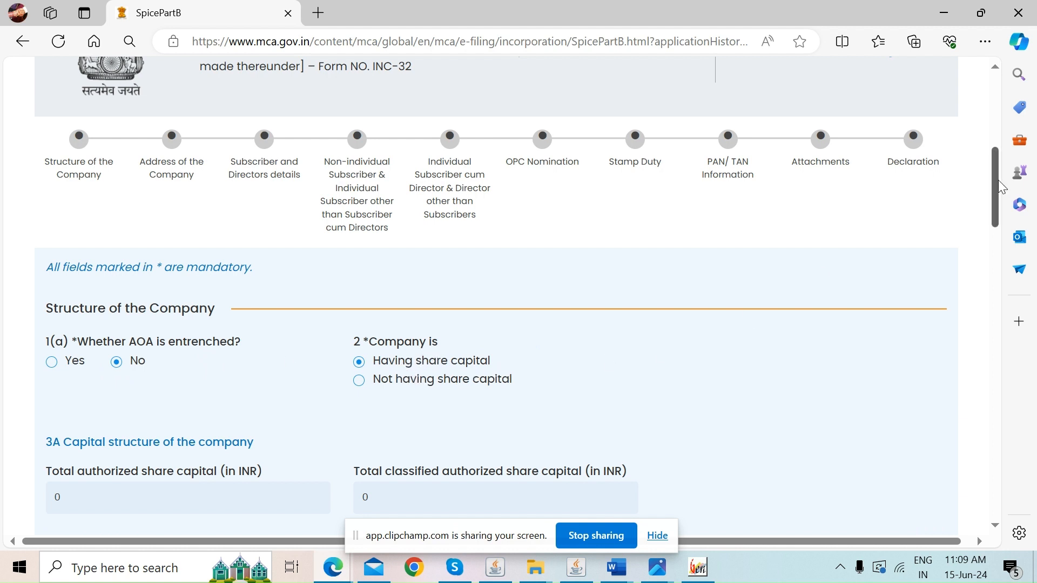
{"action": "left_click_drag", "start_coordinate": [1000, 186], "coordinate": [992, 230]}
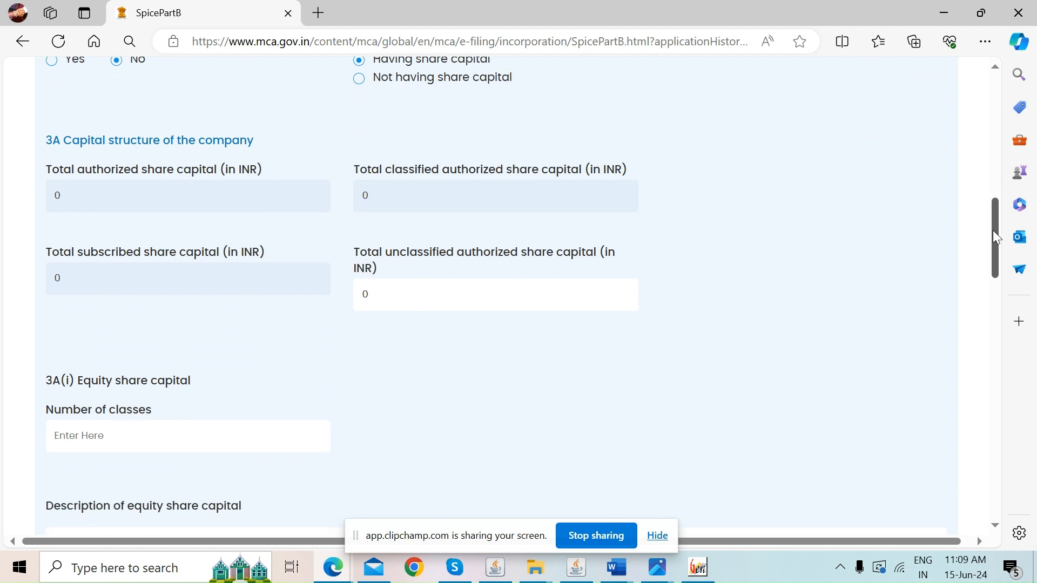
{"action": "left_click", "coordinate": [134, 429]}
{"action": "type", "text": "1"}
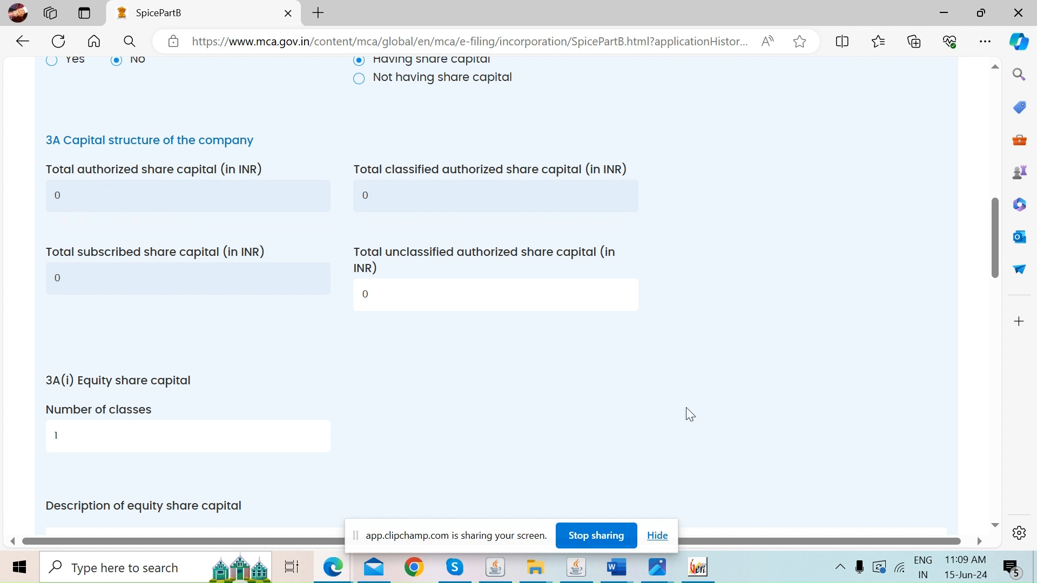
Define the EQUITY class with 10000 shares at 10 INR, authorized and subscribed
{"action": "left_click_drag", "start_coordinate": [996, 242], "coordinate": [981, 295]}
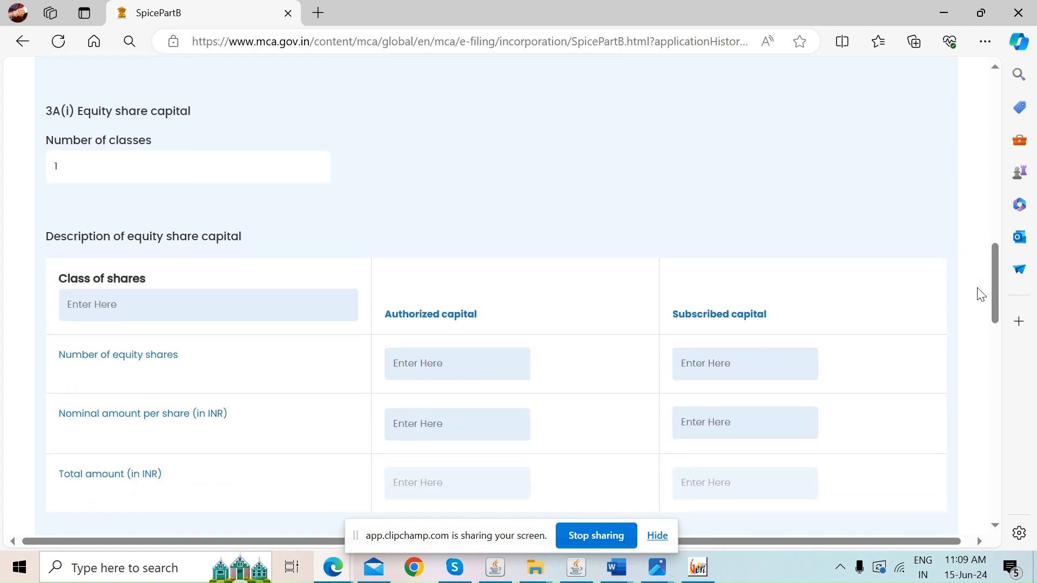
{"action": "left_click", "coordinate": [256, 314]}
{"action": "key", "text": "Caps_Lock"}
{"action": "type", "text": "EQ"}
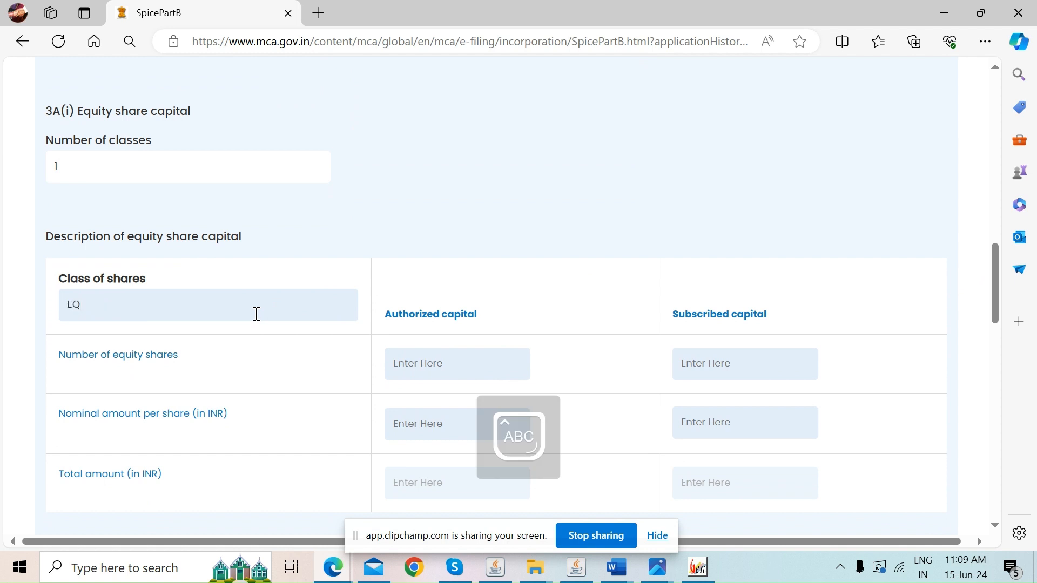
{"action": "type", "text": "UITY"}
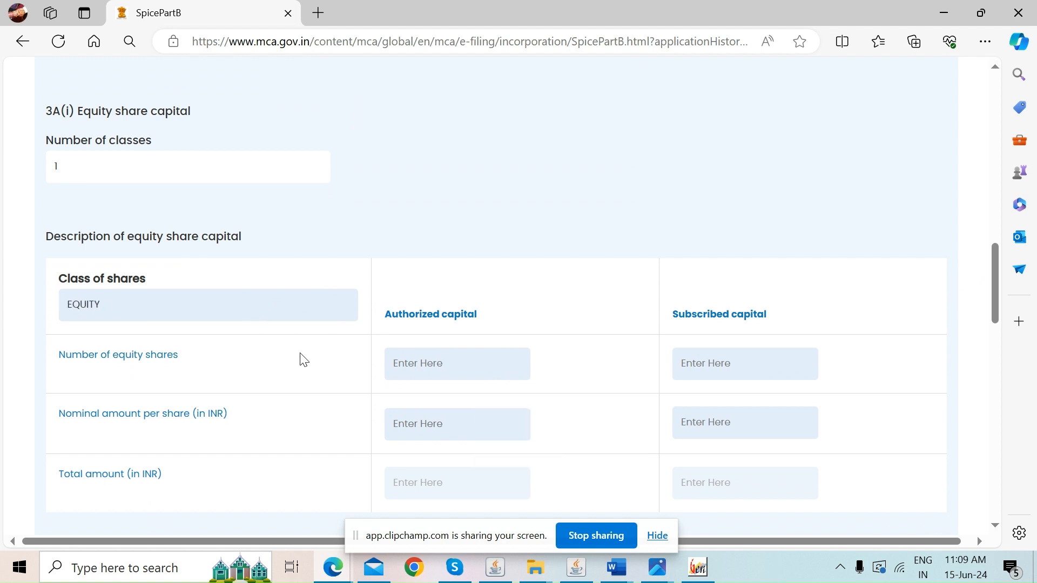
{"action": "left_click", "coordinate": [468, 363]}
{"action": "type", "text": "100010"}
{"action": "left_click", "coordinate": [405, 480]}
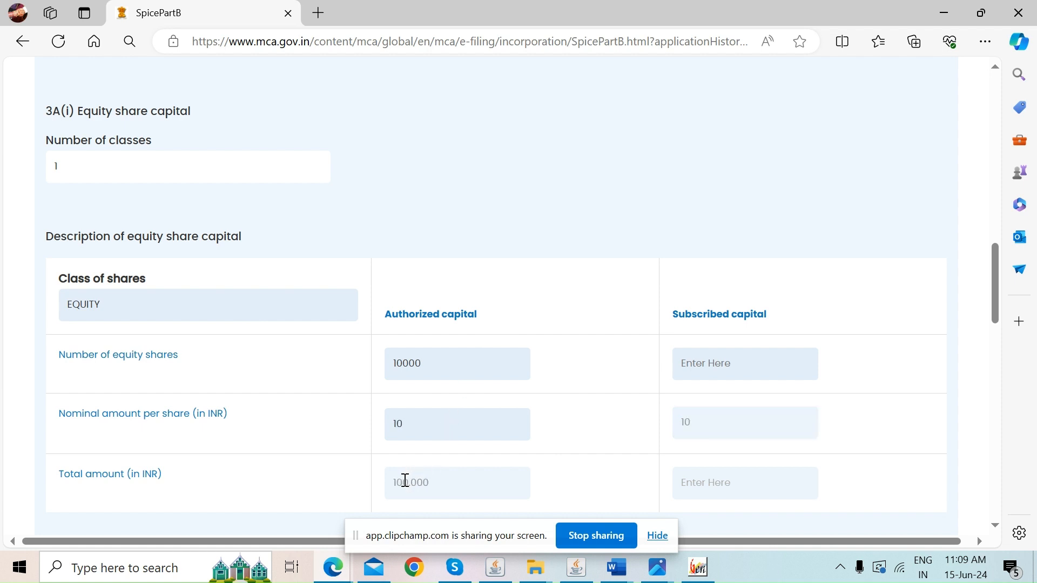
{"action": "left_click", "coordinate": [718, 370]}
{"action": "type", "text": "10000"}
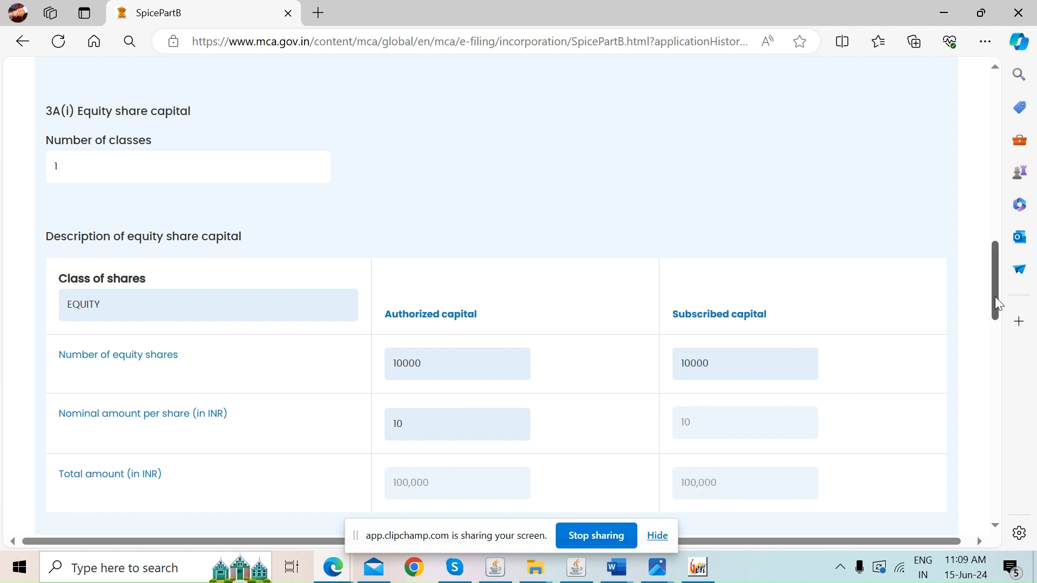
Set the number of preference share classes to 0
{"action": "scroll", "coordinate": [996, 302], "scroll_direction": "down", "scroll_amount": 1}
{"action": "scroll", "coordinate": [999, 320], "scroll_direction": "down", "scroll_amount": 4}
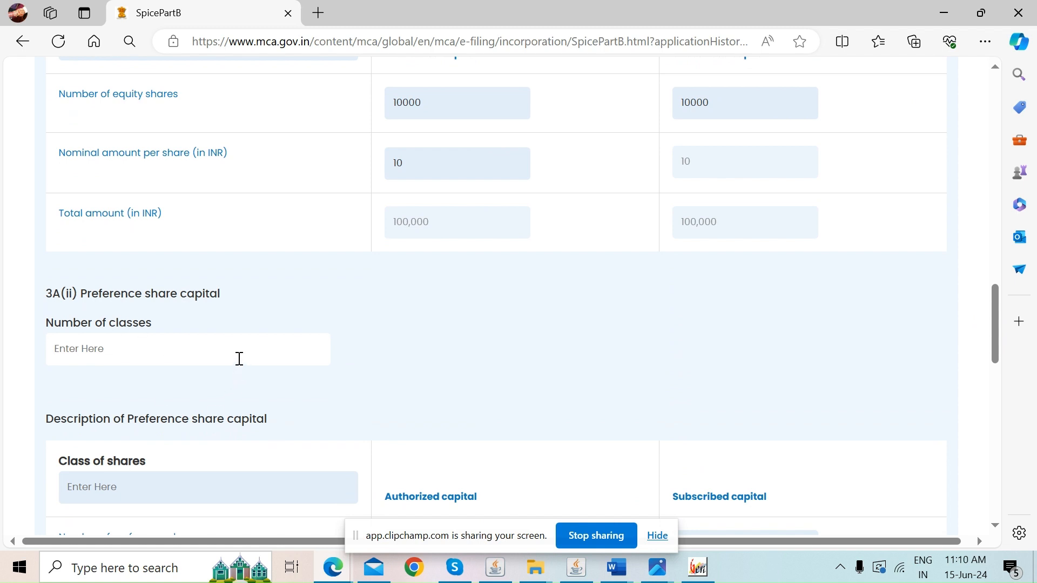
{"action": "type", "text": "0"}
{"action": "left_click_drag", "start_coordinate": [995, 323], "coordinate": [992, 363]}
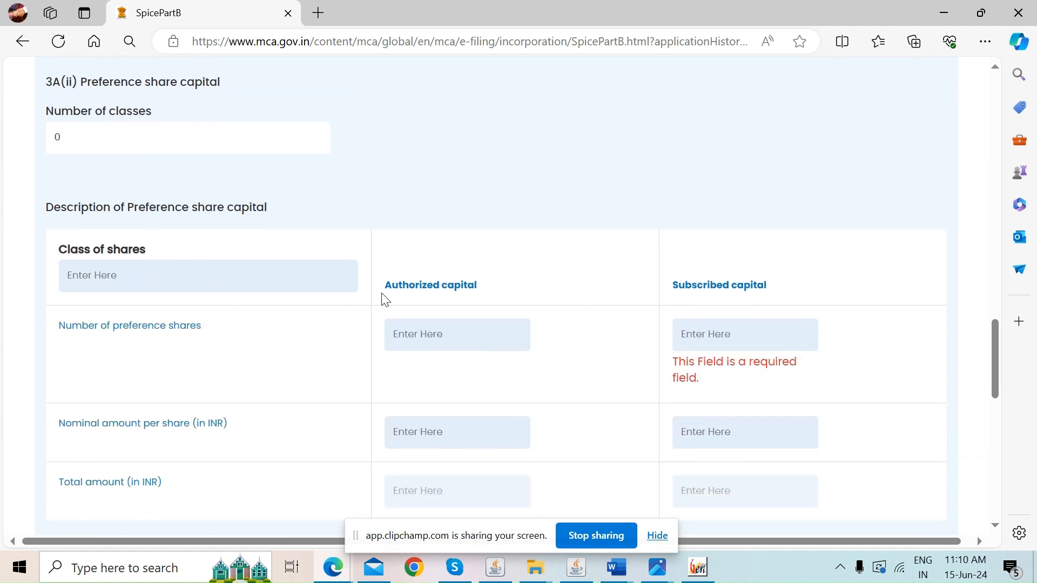
{"action": "left_click", "coordinate": [305, 195]}
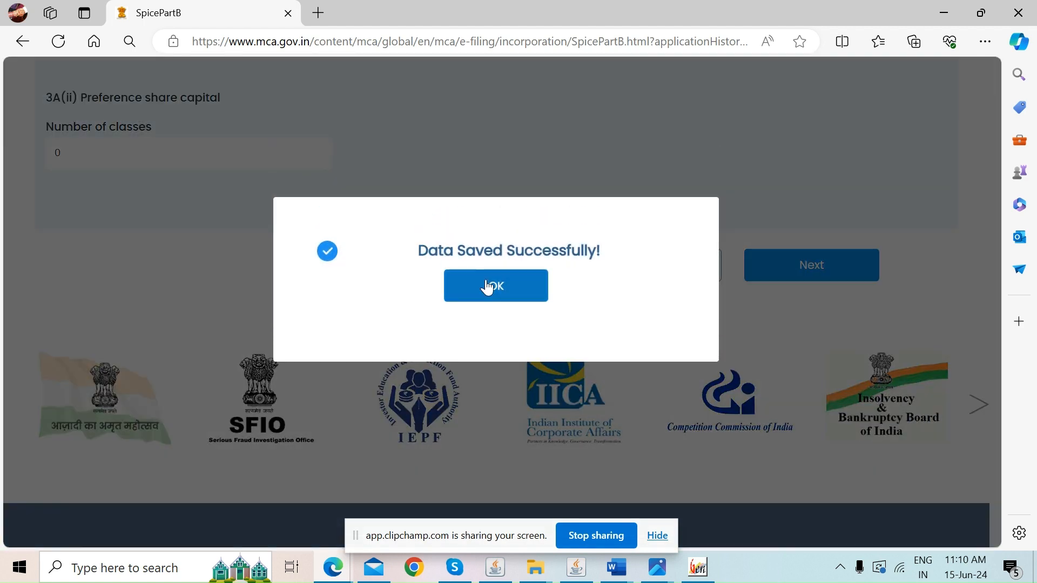
Acknowledge the data-saved message and advance to the company address section
{"action": "left_click", "coordinate": [487, 286]}
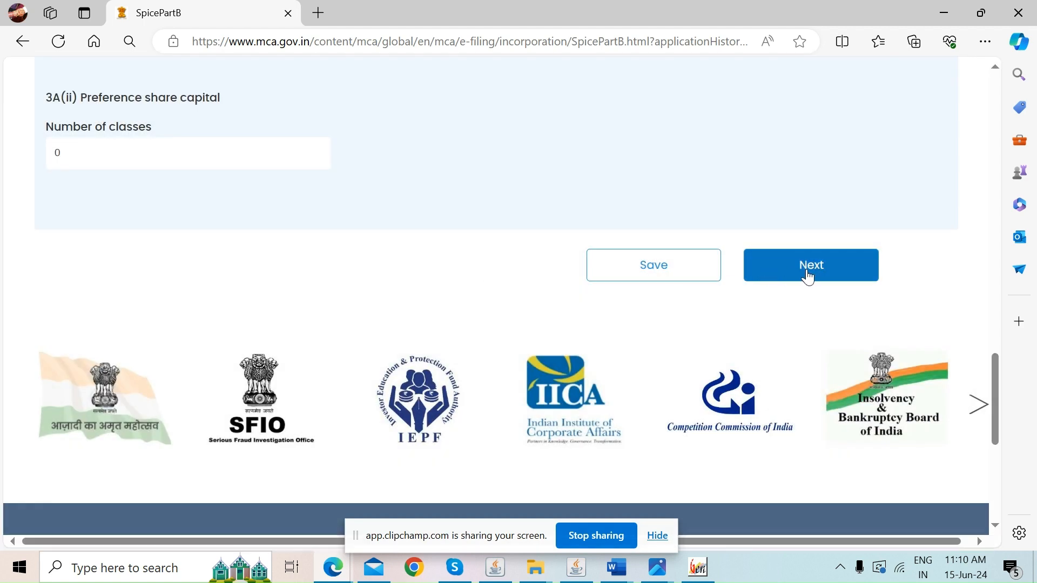
{"action": "left_click", "coordinate": [812, 270]}
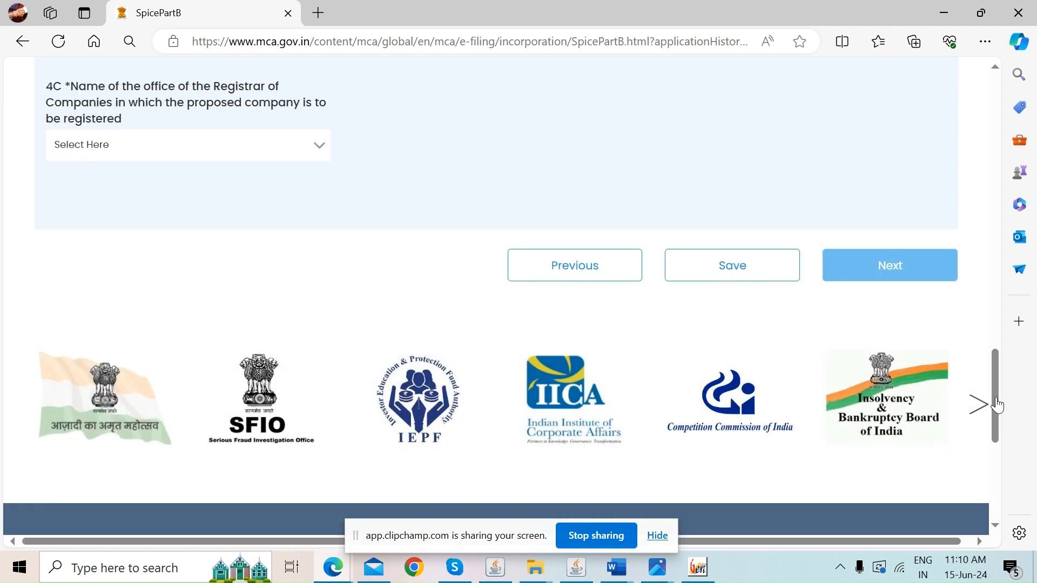
{"action": "left_click_drag", "start_coordinate": [992, 405], "coordinate": [961, 195]}
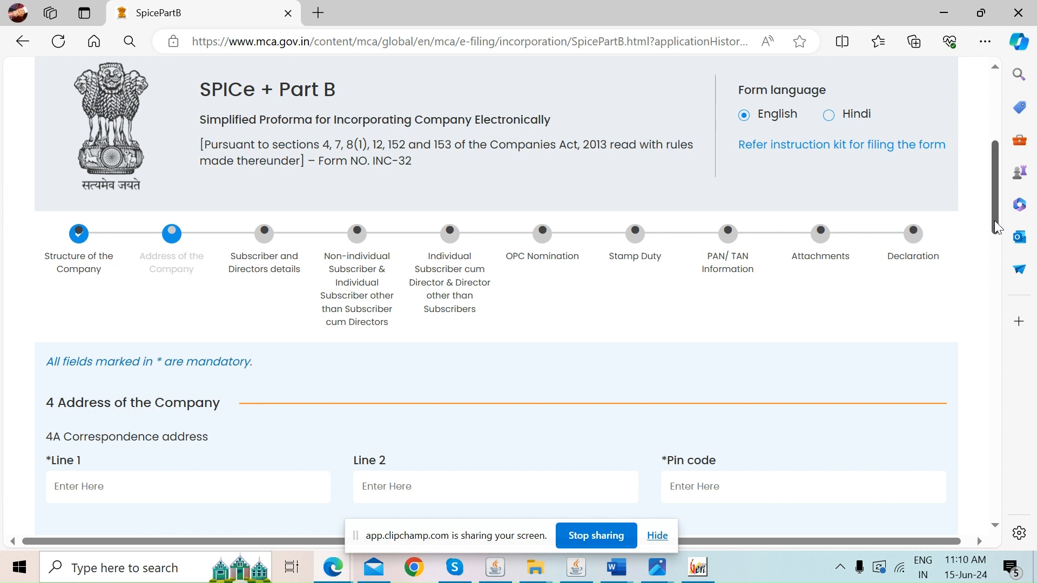
{"action": "scroll", "coordinate": [995, 240], "scroll_direction": "down", "scroll_amount": 3}
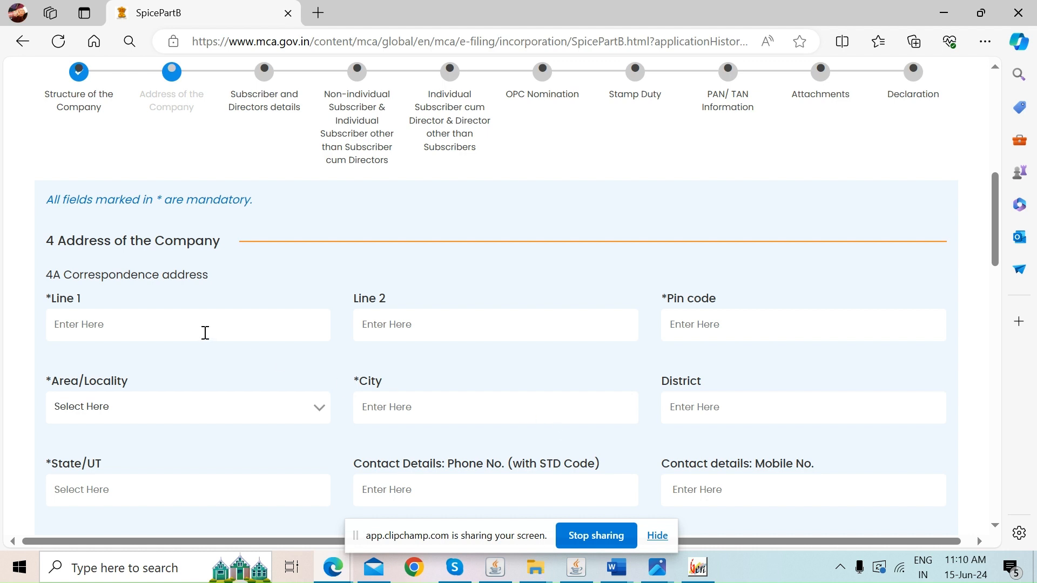
Enter address lines 'J' and 'RAJOURI GARDEN', pin code 110027, and the matching locality
{"action": "key", "text": "Tab"}
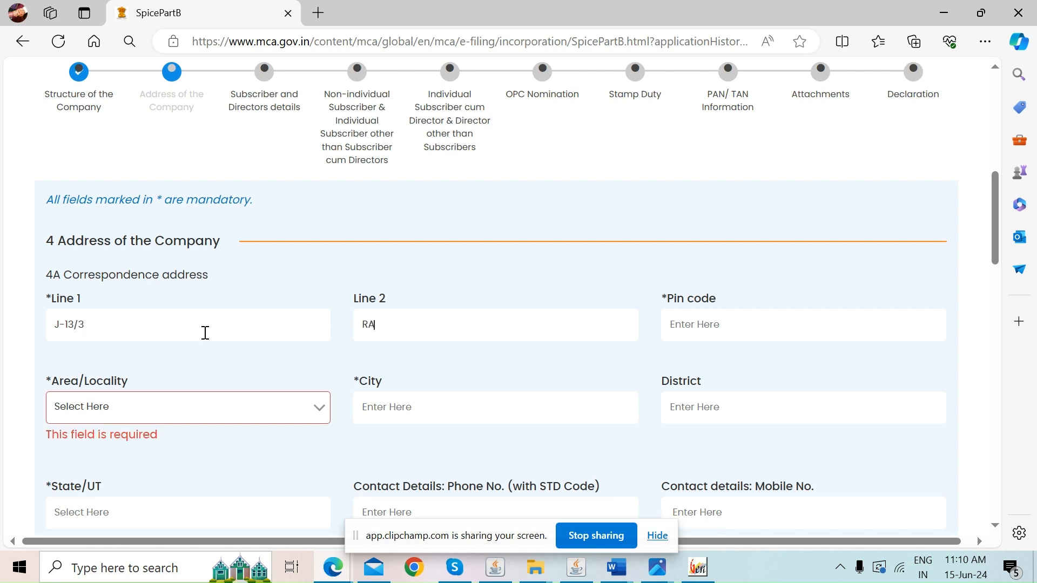
{"action": "left_click", "coordinate": [726, 321]}
{"action": "type", "text": "110027"}
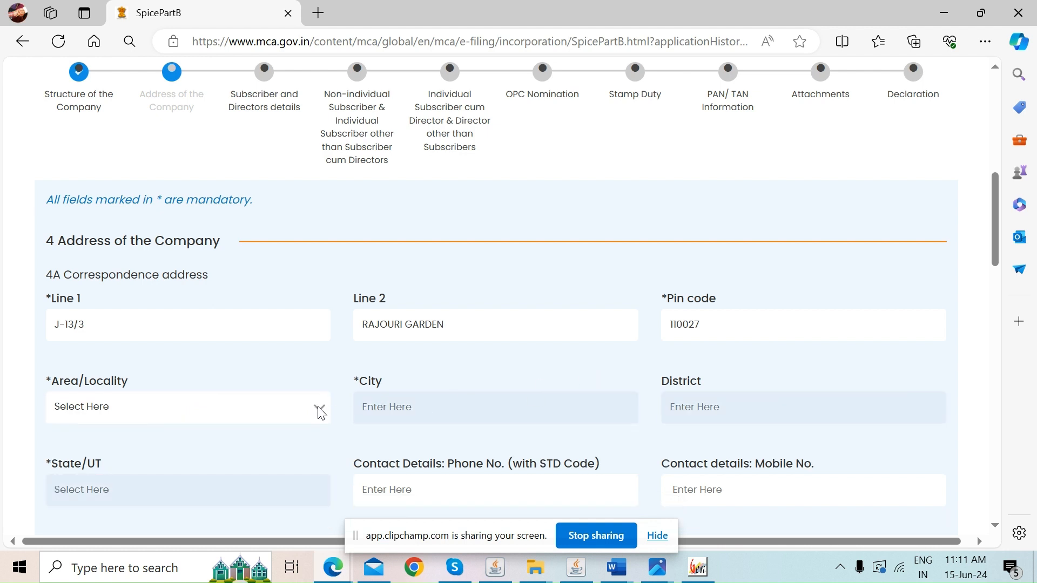
{"action": "left_click", "coordinate": [317, 407]}
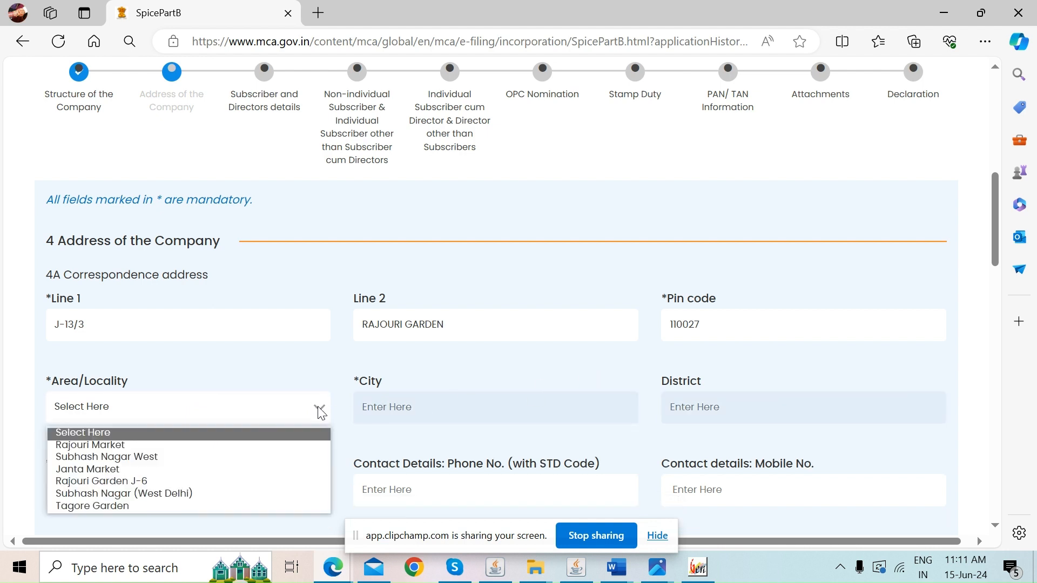
{"action": "left_click", "coordinate": [166, 480]}
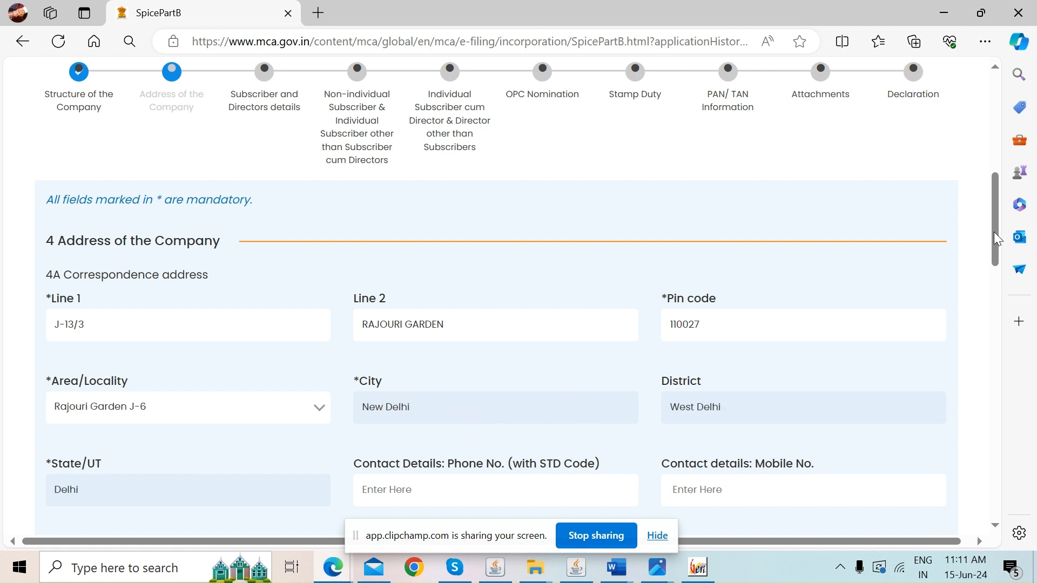
{"action": "left_click_drag", "start_coordinate": [997, 238], "coordinate": [993, 267]}
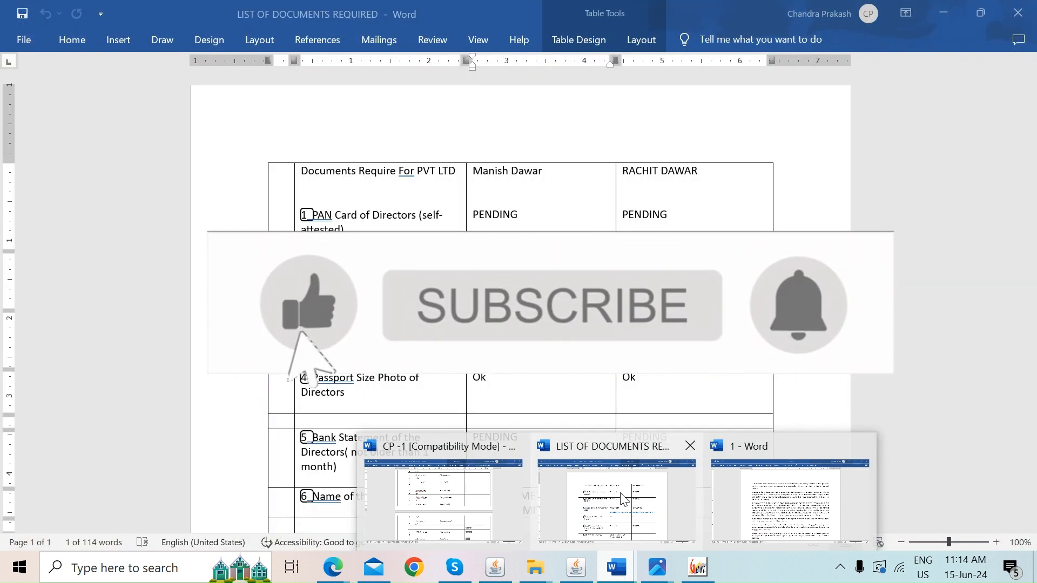
Select the director's e-mail address in the Word documents list and return to Part B
{"action": "left_click", "coordinate": [620, 492]}
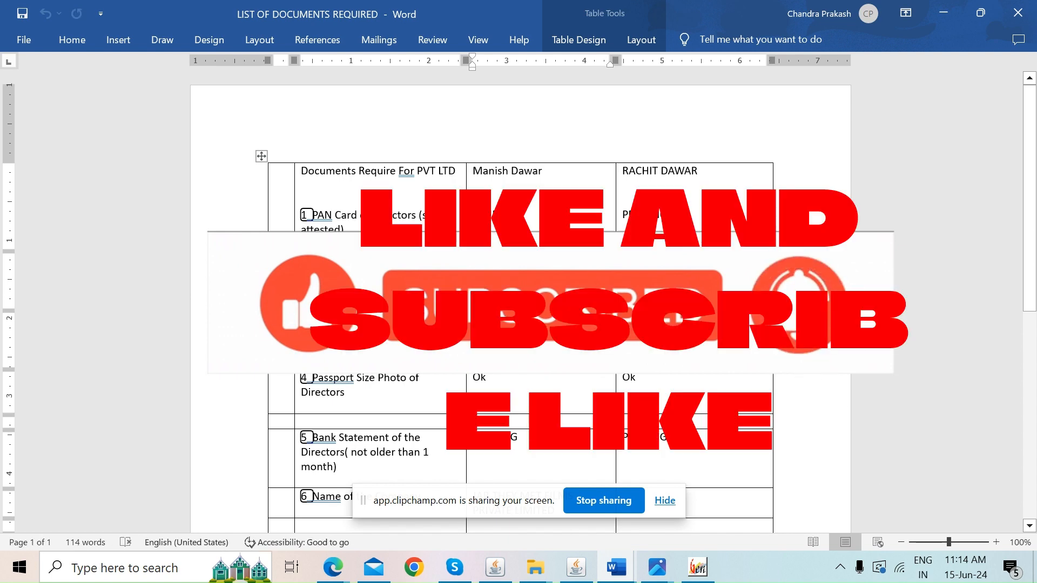
{"action": "left_click_drag", "start_coordinate": [610, 348], "coordinate": [468, 352]}
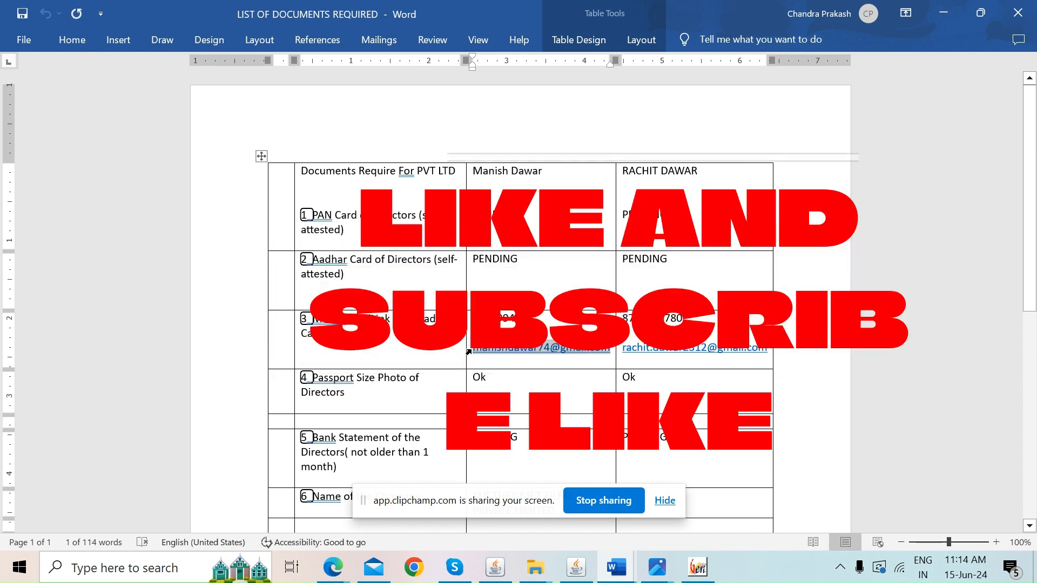
{"action": "key", "text": "alt+Tab"}
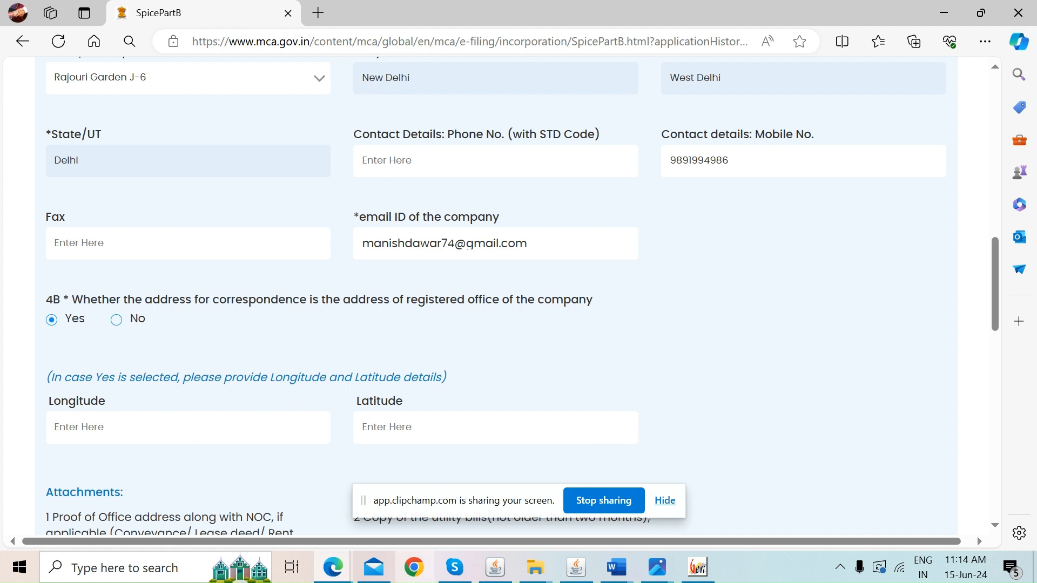
Search Bing for 'longitude and latitude' in a new browser tab
{"action": "left_click", "coordinate": [316, 16]}
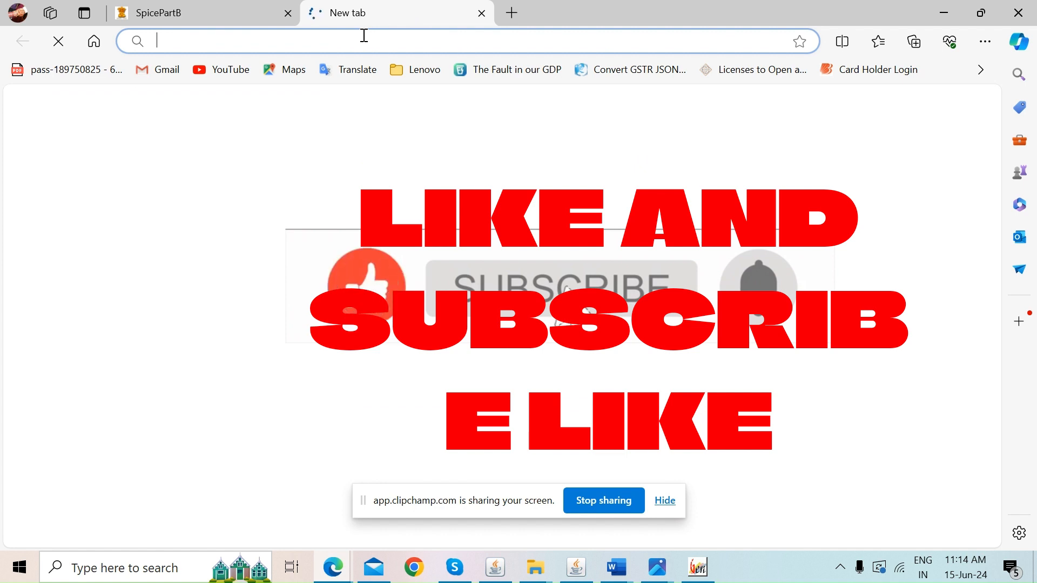
{"action": "type", "text": "log"}
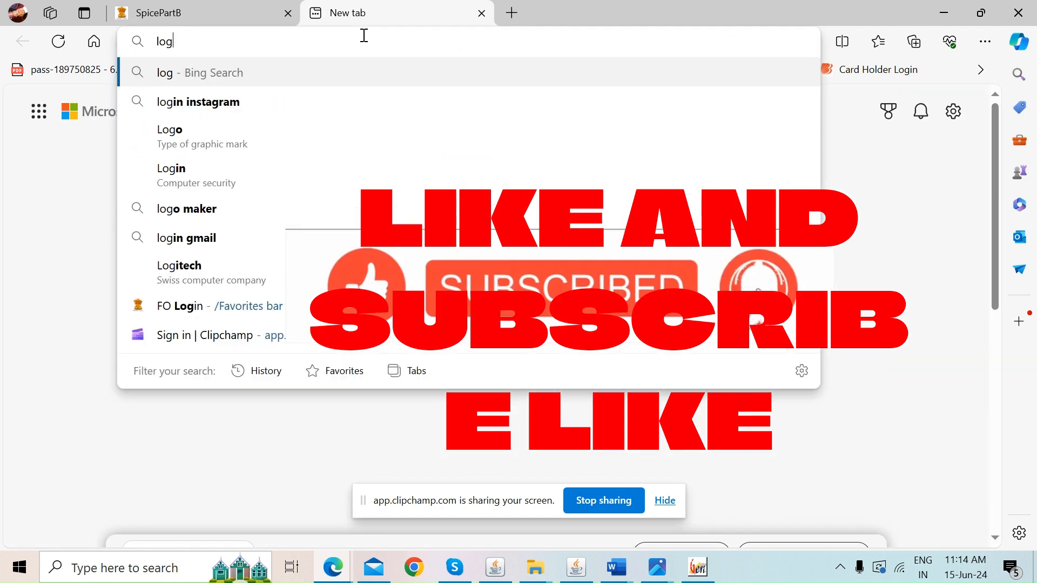
{"action": "type", "text": "ntiture"}
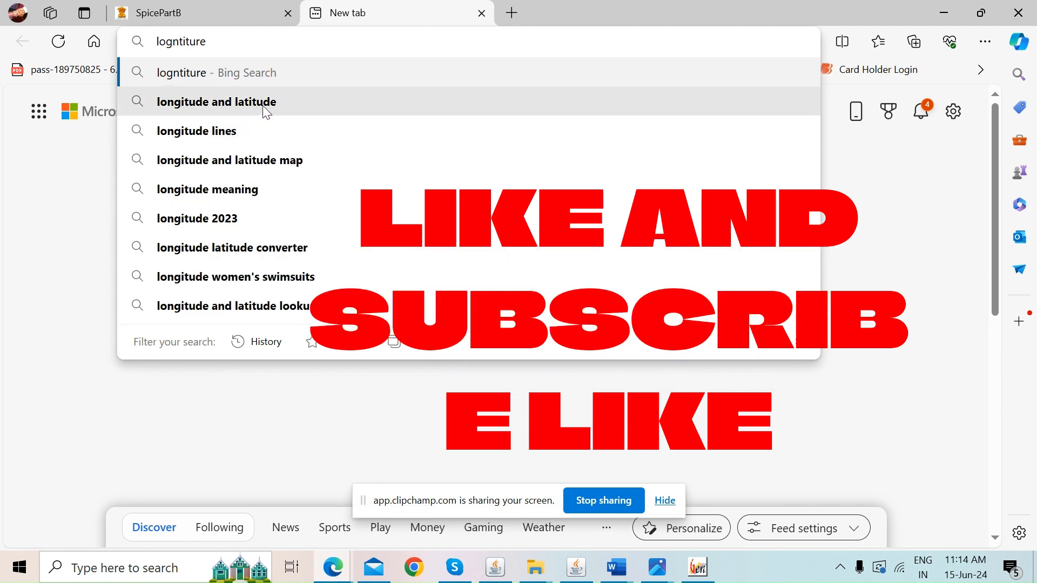
{"action": "key", "text": "Down"}
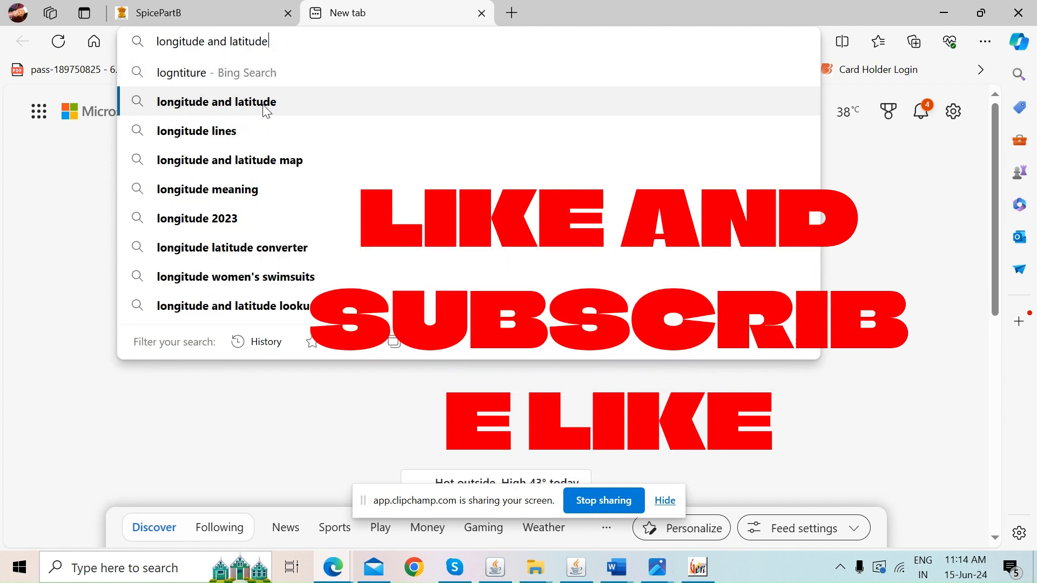
{"action": "left_click", "coordinate": [266, 112]}
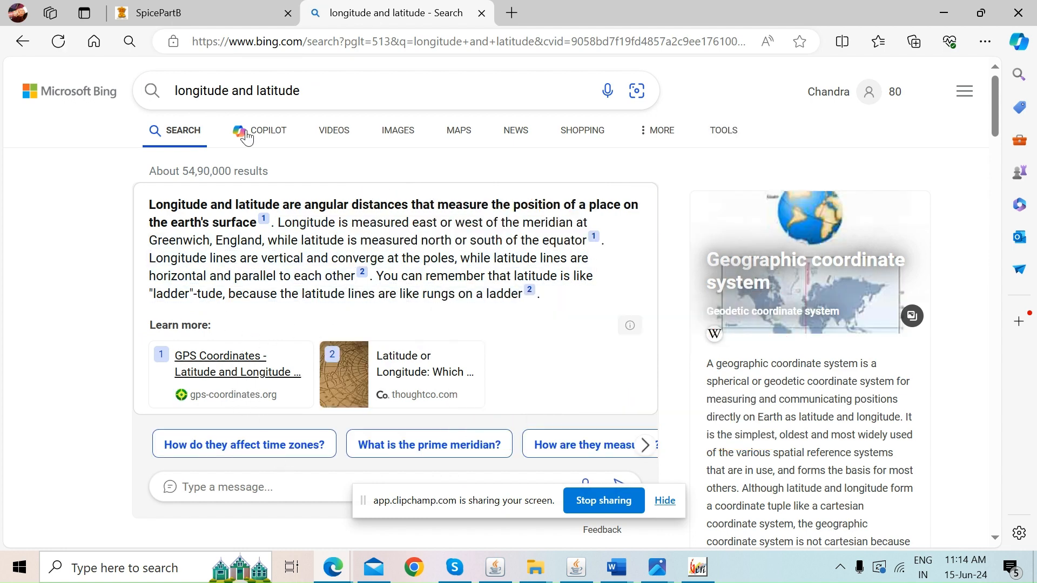
{"action": "left_click", "coordinate": [364, 87]}
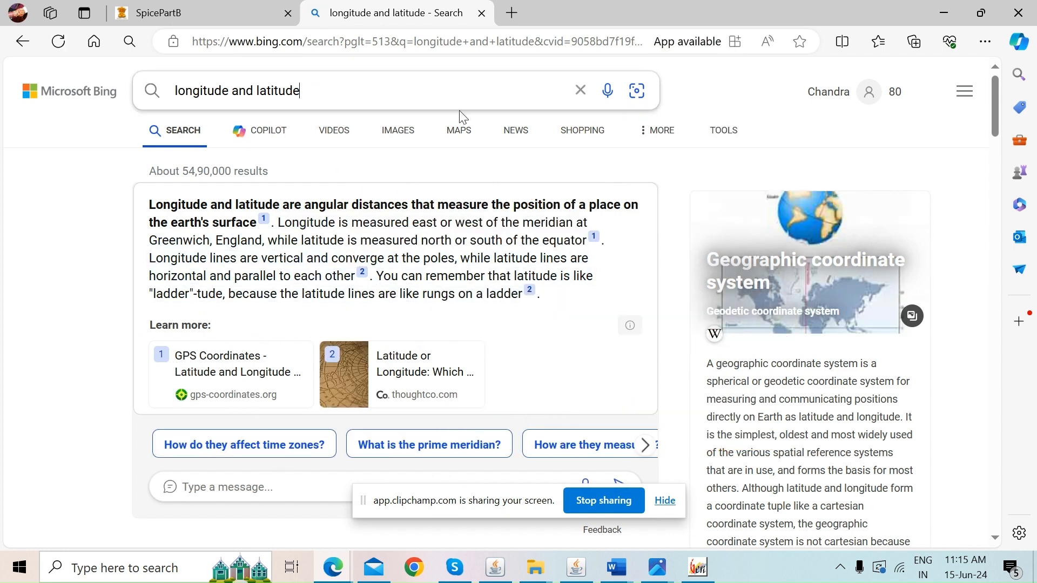
{"action": "left_click_drag", "start_coordinate": [996, 94], "coordinate": [996, 138]}
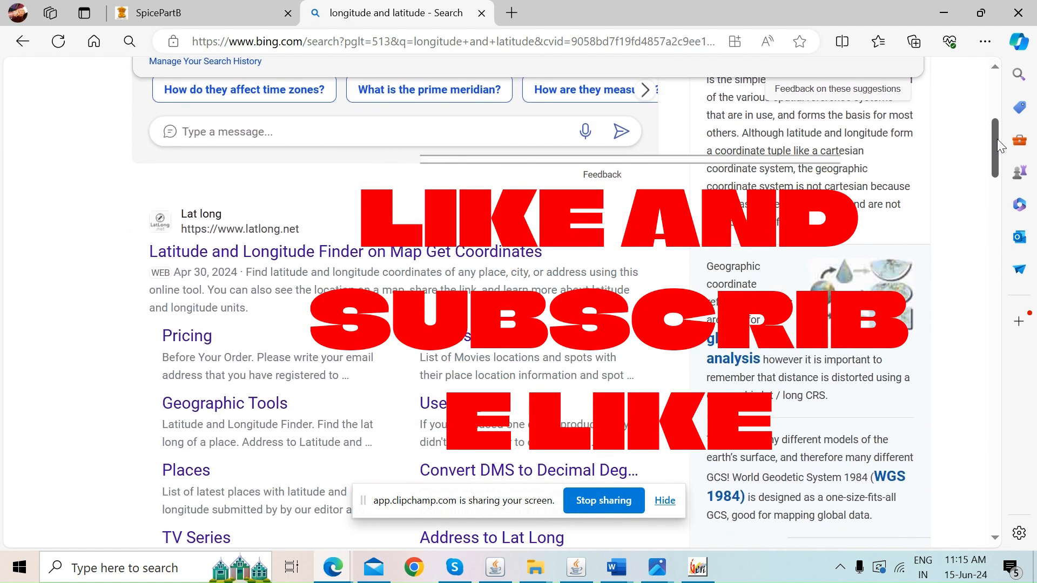
{"action": "left_click", "coordinate": [296, 253]}
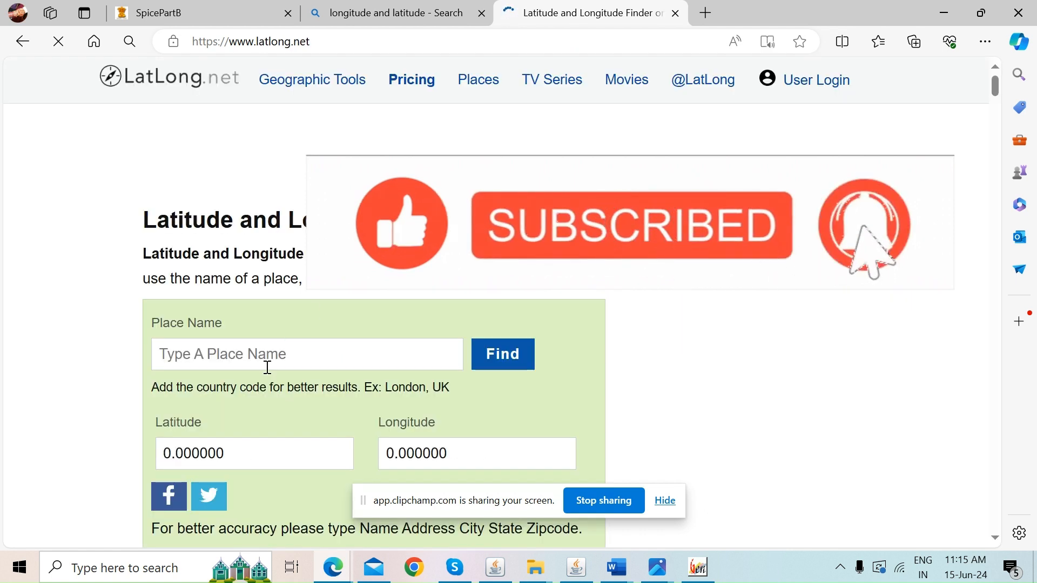
{"action": "left_click", "coordinate": [267, 363]}
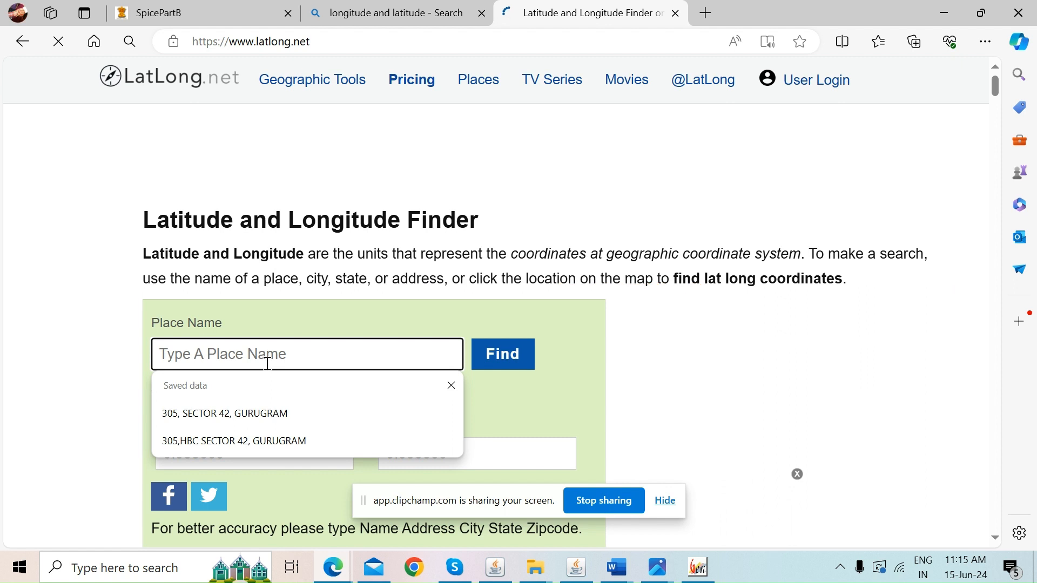
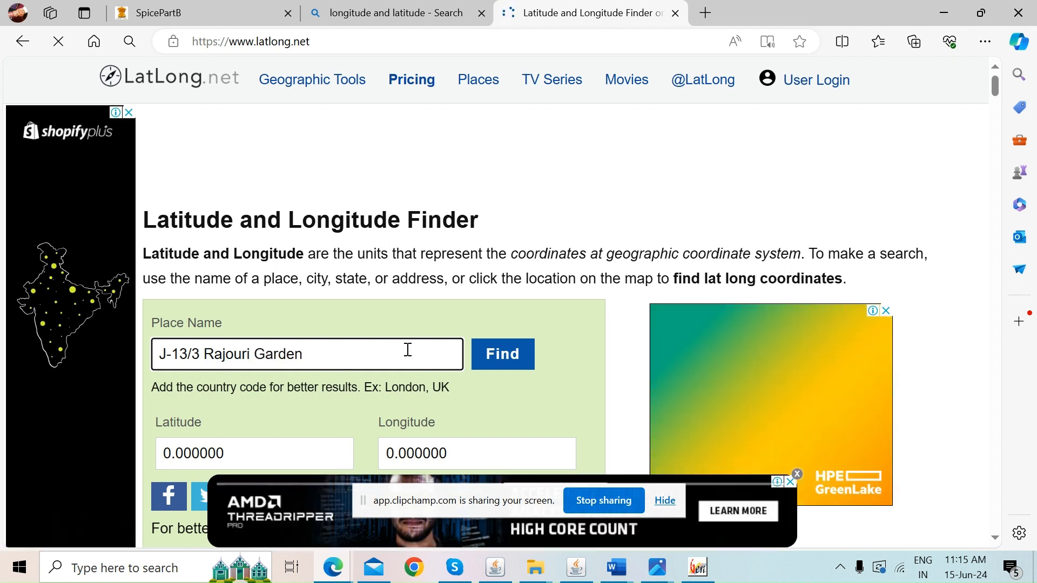
{"action": "left_click", "coordinate": [505, 374]}
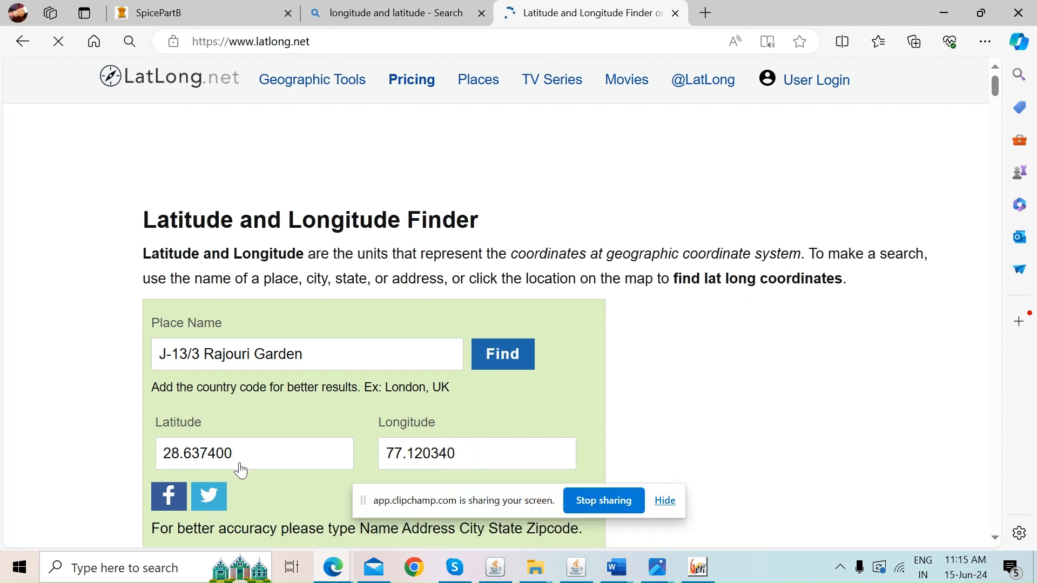
{"action": "double_click", "coordinate": [419, 457]}
{"action": "key", "text": "ctrl+c"}
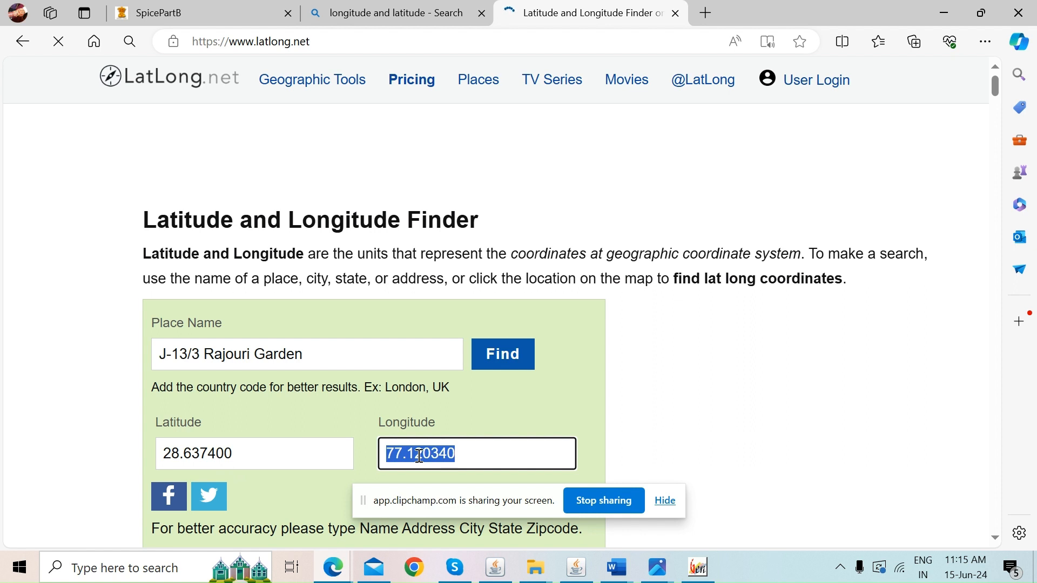
Paste longitude 77.120340 into the Part B Longitude field
{"action": "left_click", "coordinate": [194, 12]}
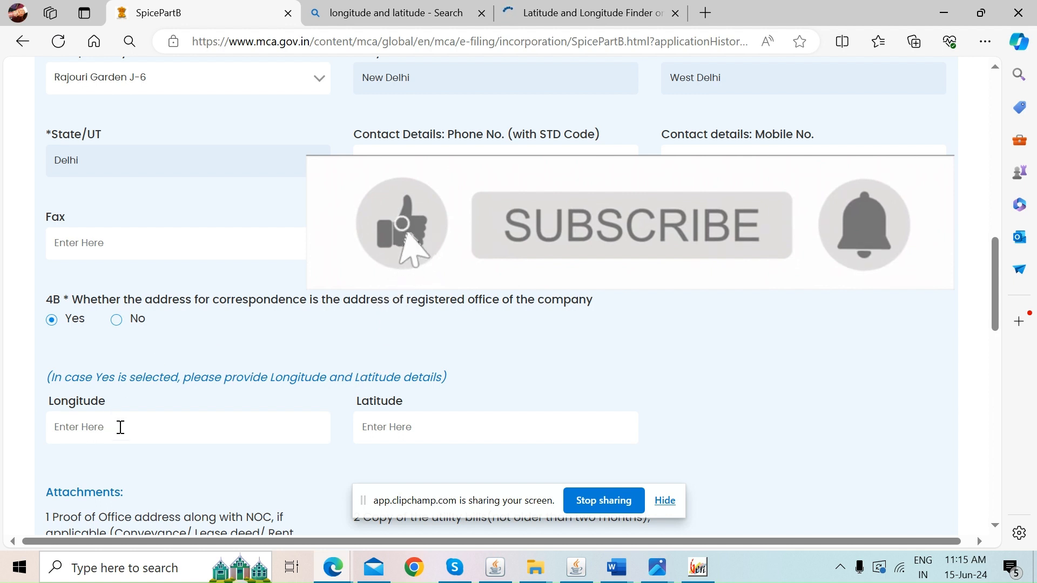
{"action": "left_click", "coordinate": [133, 431]}
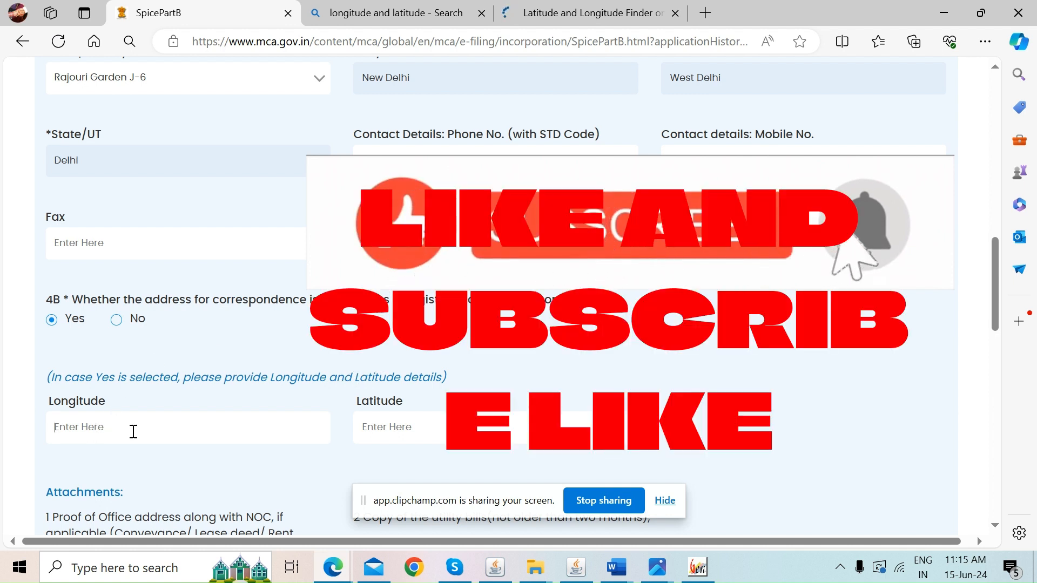
{"action": "key", "text": "ctrl+v"}
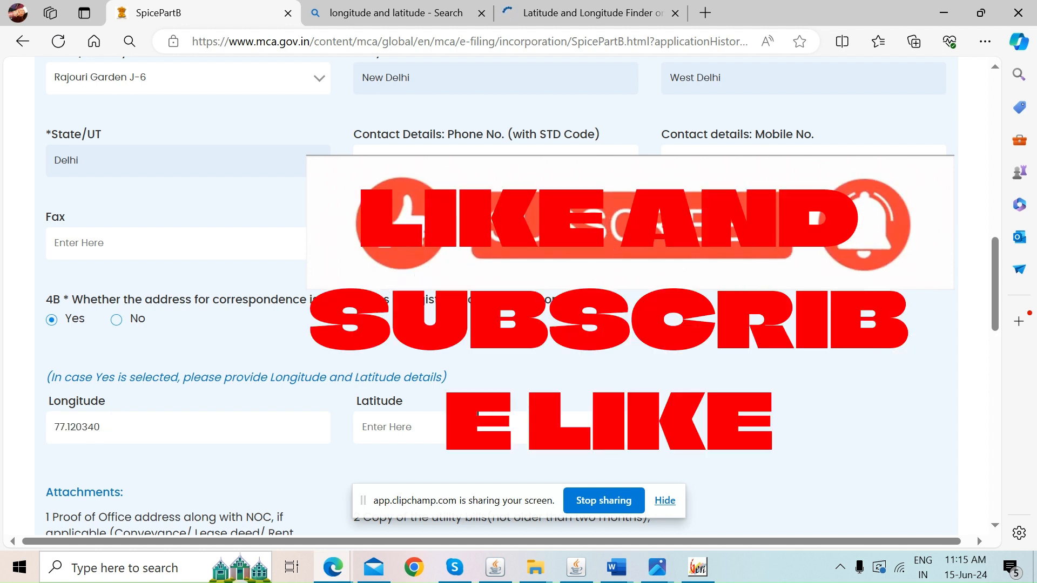
{"action": "left_click", "coordinate": [445, 424]}
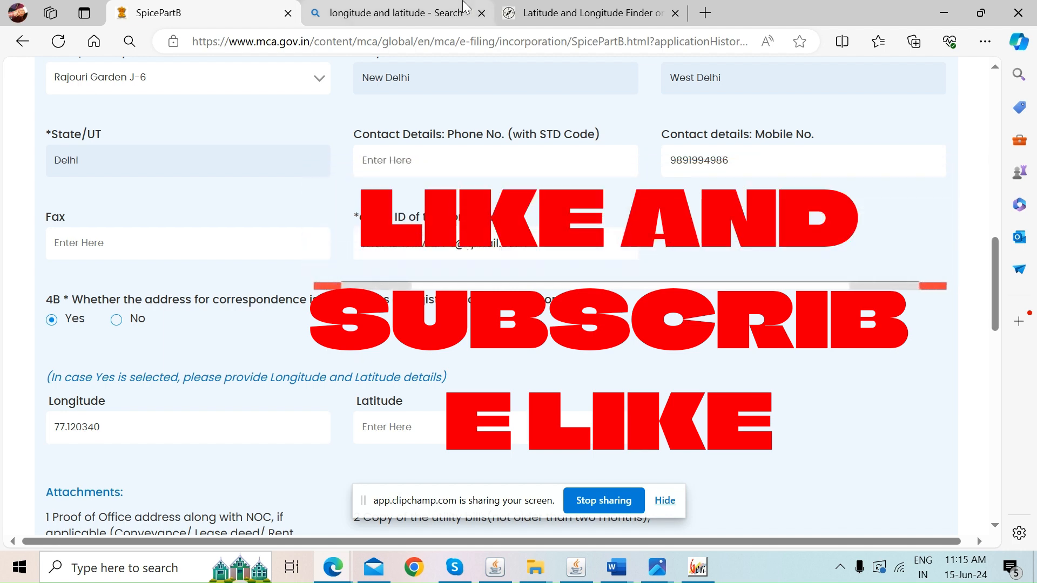
Copy latitude 28.637400 from LatLong.net into the Part B Latitude field
{"action": "left_click", "coordinate": [581, 13]}
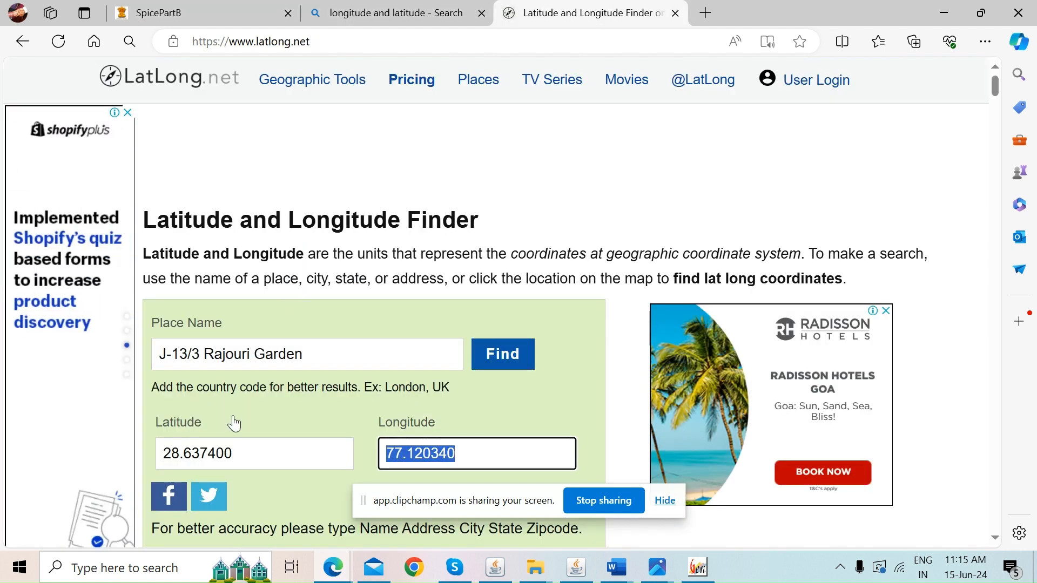
{"action": "double_click", "coordinate": [182, 458]}
{"action": "key", "text": "ctrl+c"}
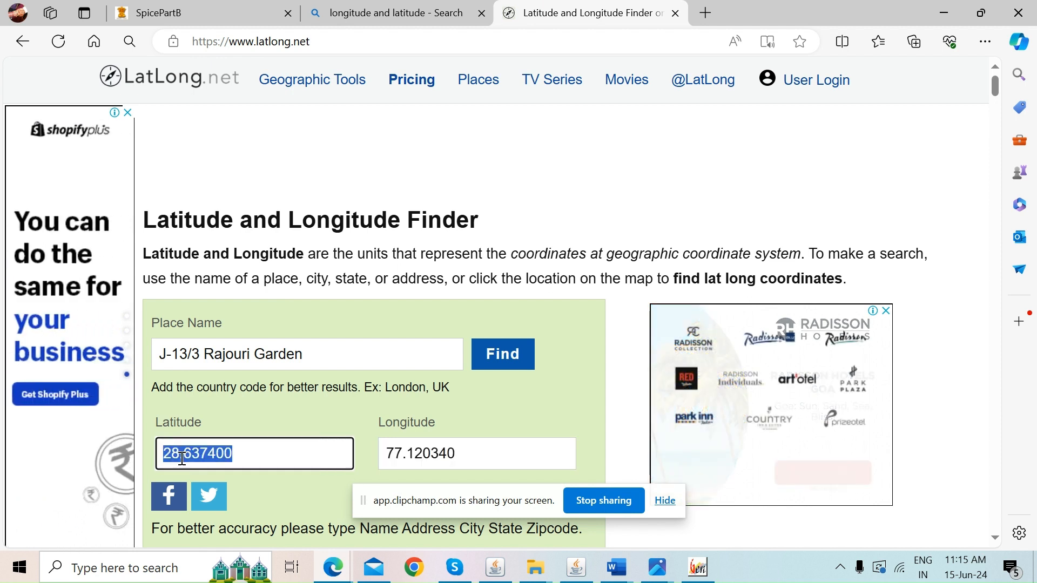
{"action": "left_click", "coordinate": [201, 7]}
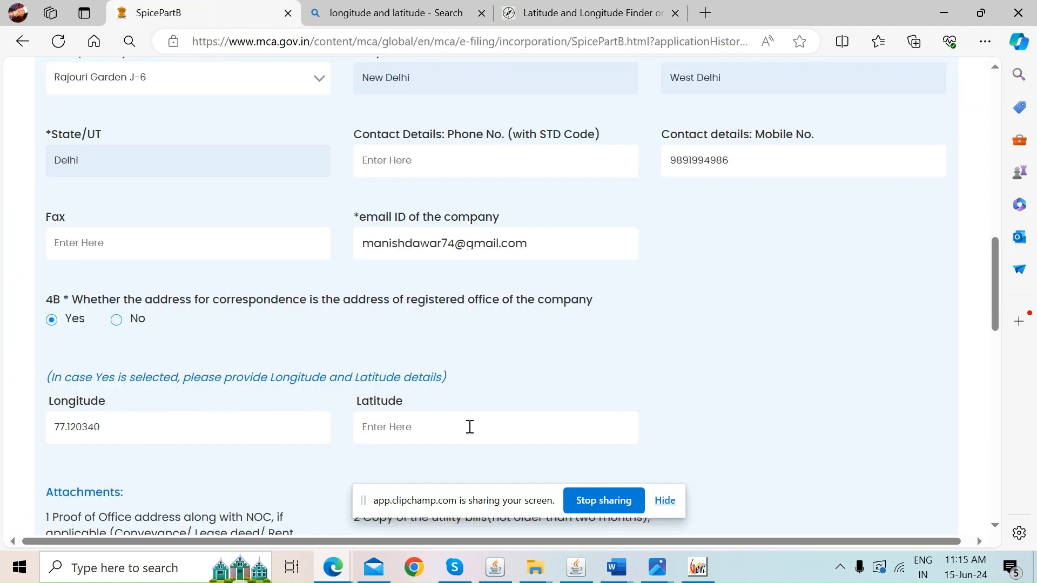
{"action": "key", "text": "ctrl+v"}
{"action": "left_click_drag", "start_coordinate": [996, 249], "coordinate": [999, 298]}
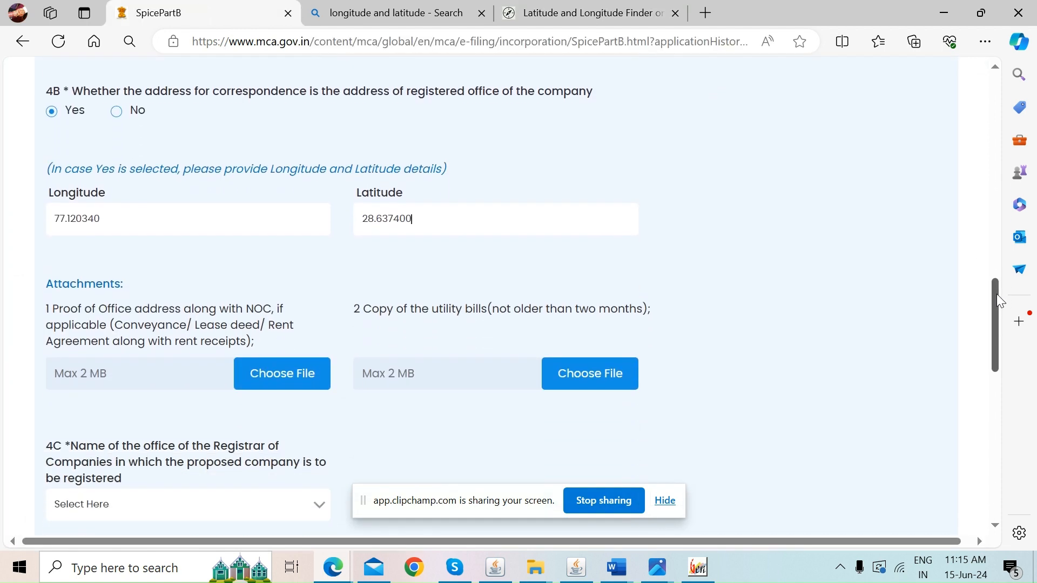
{"action": "scroll", "coordinate": [906, 286], "scroll_direction": "down", "scroll_amount": 1}
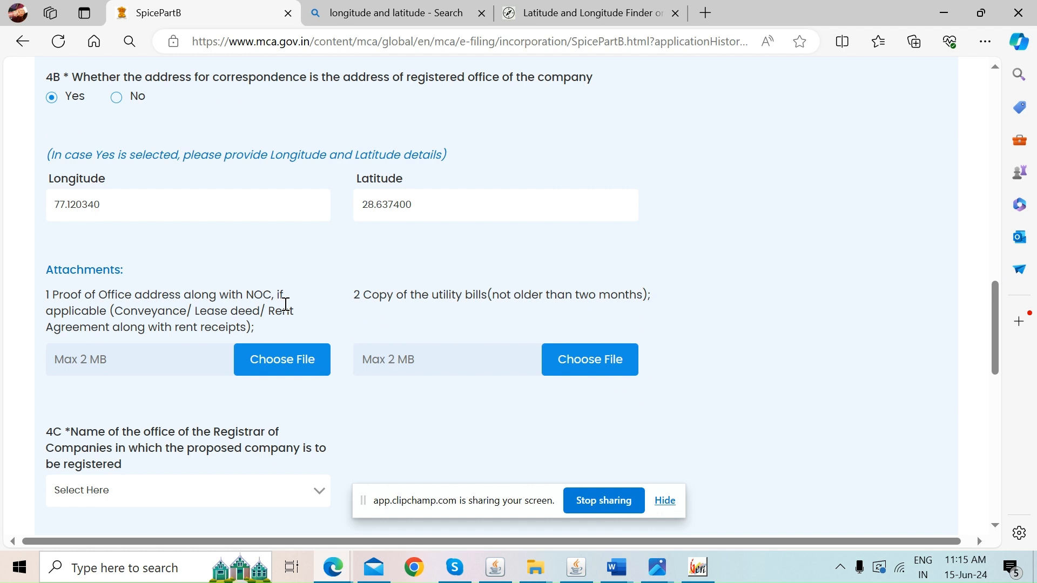
Upload NOC RAJOURI GARDEN1 from Downloads as the proof of office address
{"action": "left_click", "coordinate": [301, 365]}
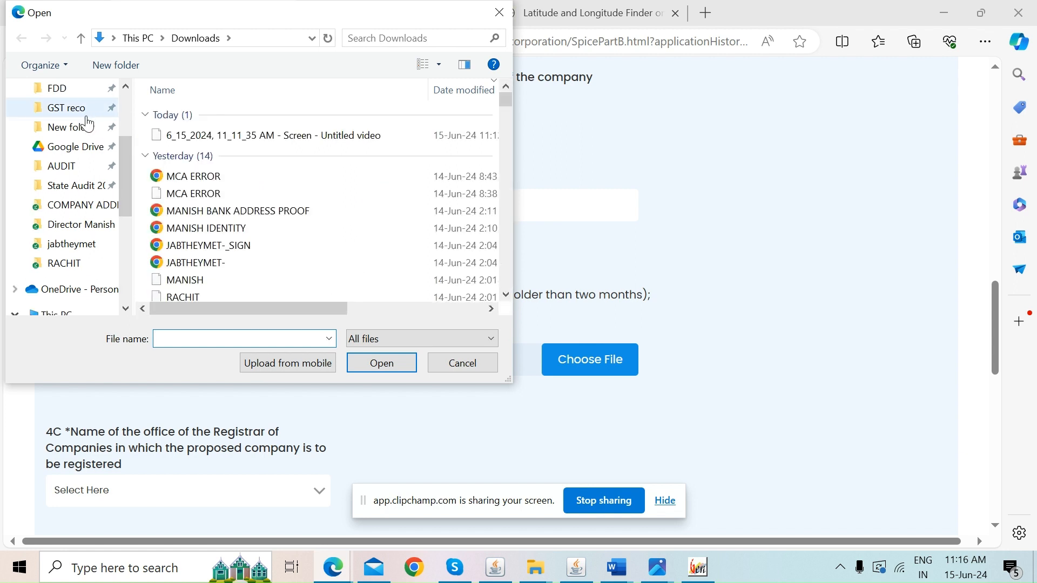
{"action": "left_click", "coordinate": [128, 102]}
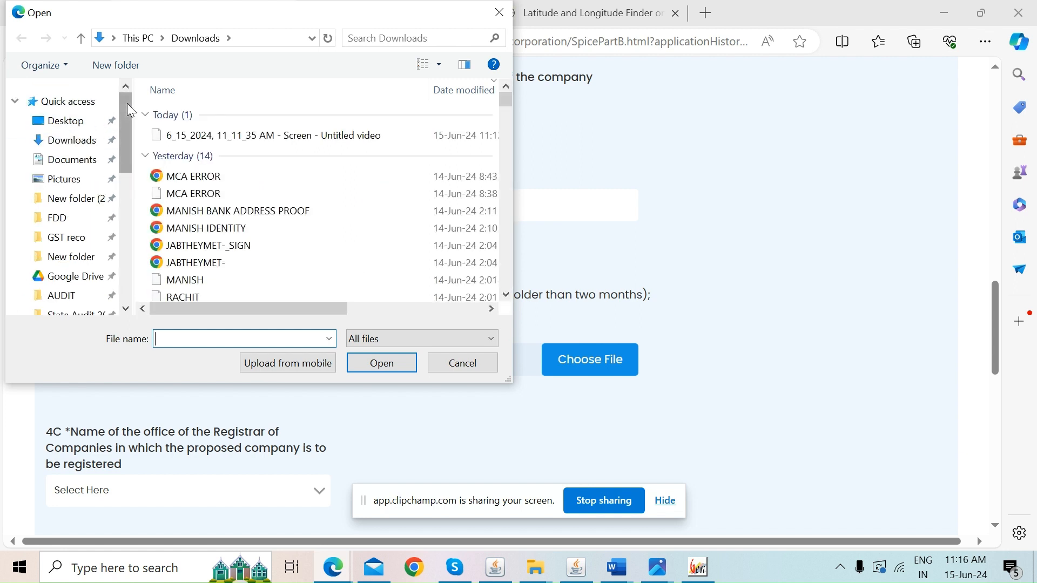
{"action": "left_click", "coordinate": [72, 149]}
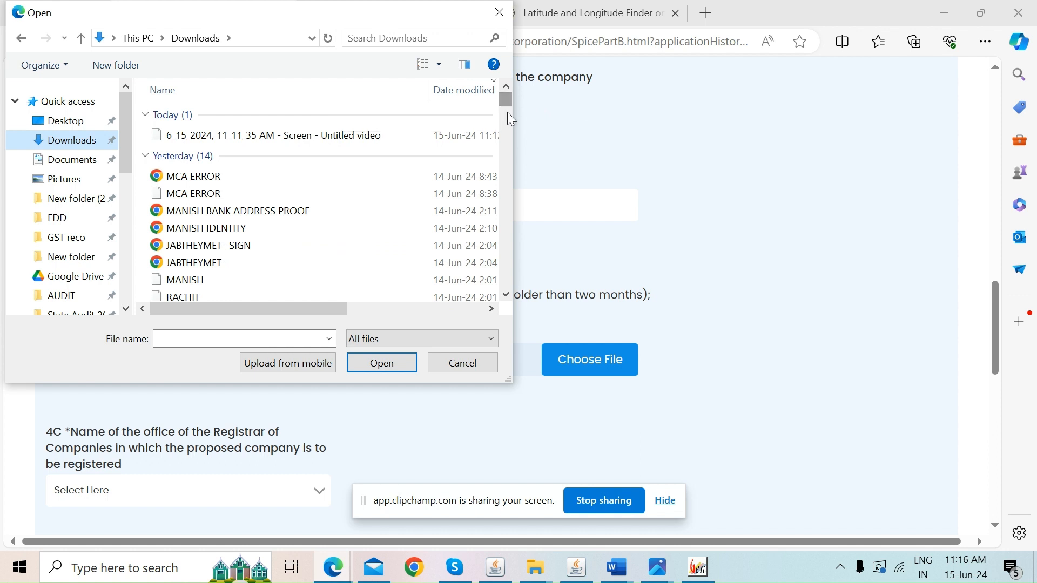
{"action": "left_click", "coordinate": [505, 295]}
{"action": "left_click", "coordinate": [505, 295]}
{"action": "left_click", "coordinate": [506, 295]}
{"action": "left_click", "coordinate": [505, 294]}
{"action": "left_click", "coordinate": [505, 295]}
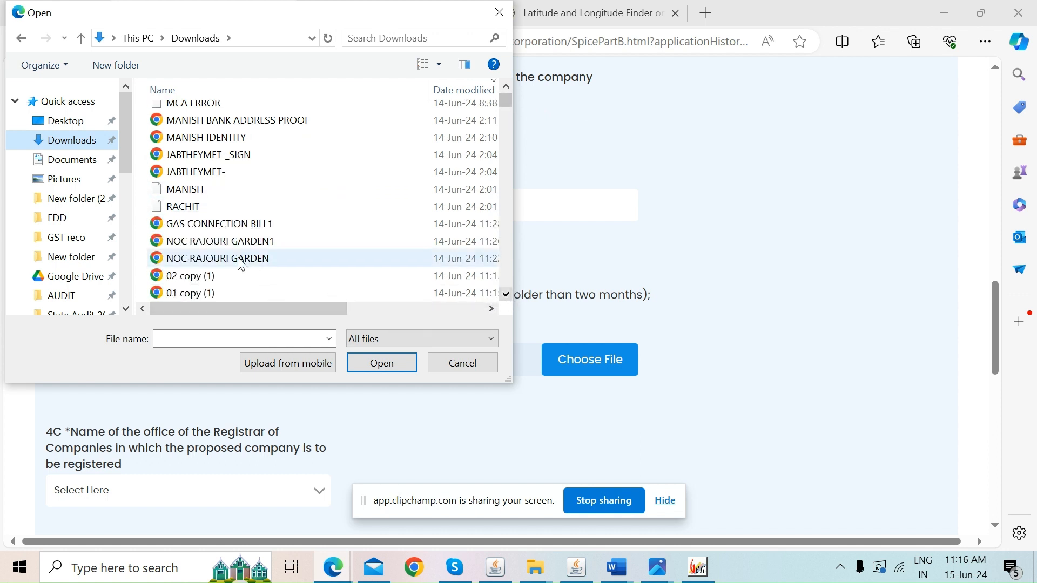
{"action": "left_click", "coordinate": [232, 242]}
{"action": "left_click", "coordinate": [396, 364]}
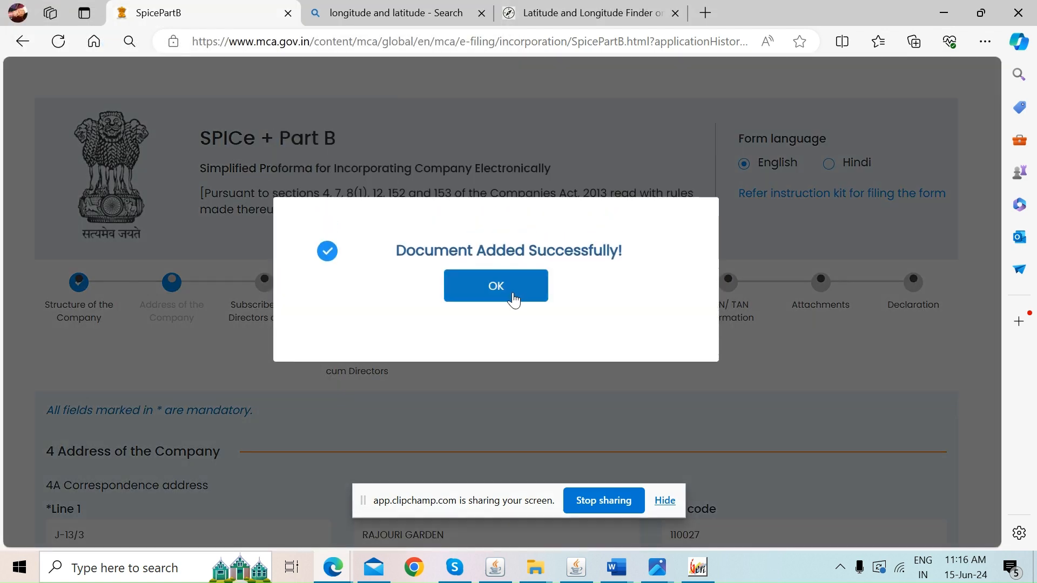
{"action": "left_click", "coordinate": [512, 296]}
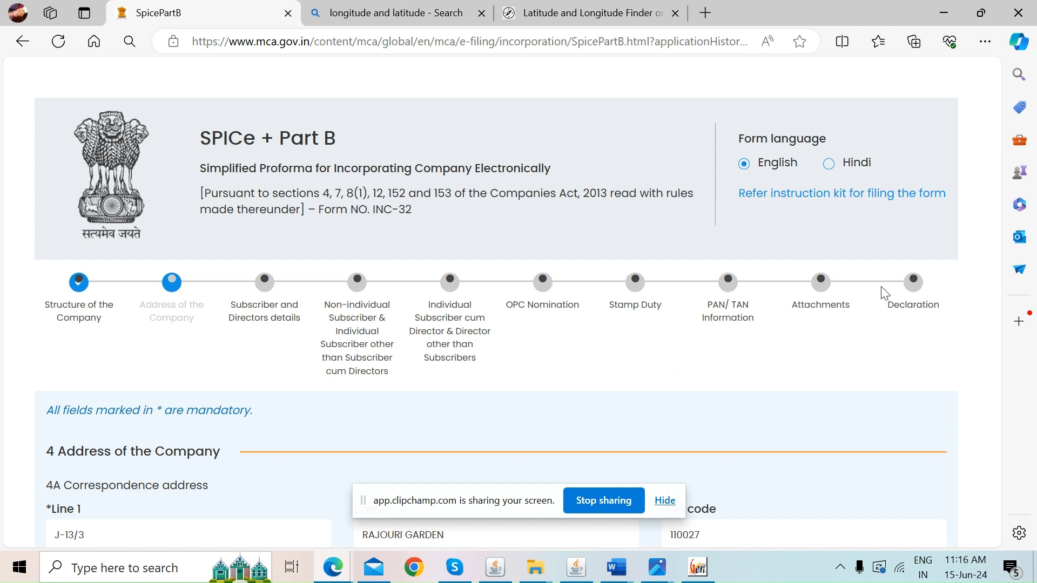
{"action": "left_click_drag", "start_coordinate": [996, 222], "coordinate": [990, 373]}
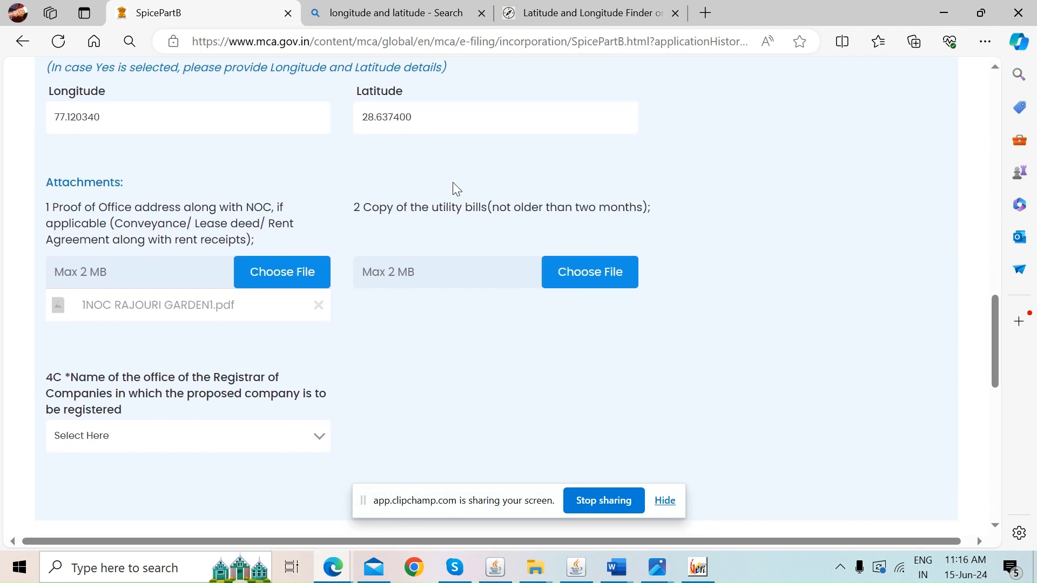
Upload GAS CONNECTION BILL1 from Downloads as the utility bill copy
{"action": "left_click", "coordinate": [598, 280]}
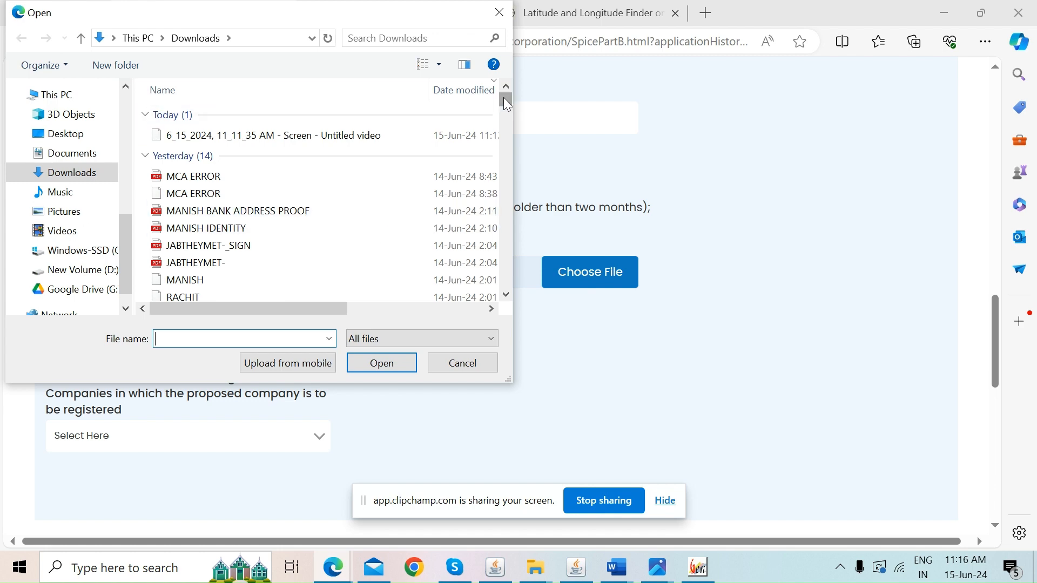
{"action": "left_click_drag", "start_coordinate": [503, 98], "coordinate": [504, 91]}
{"action": "left_click", "coordinate": [506, 294]}
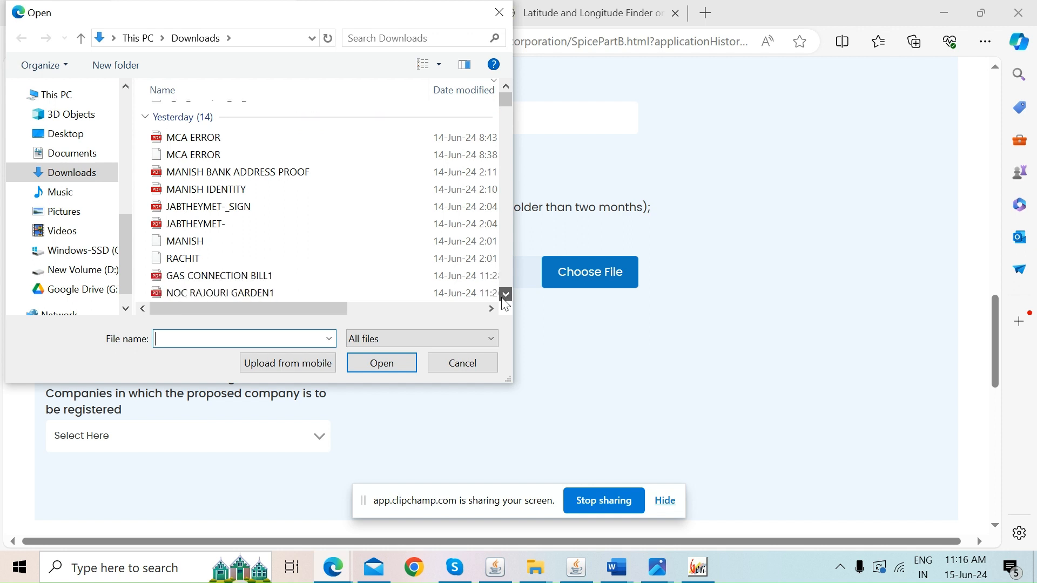
{"action": "left_click", "coordinate": [506, 295]}
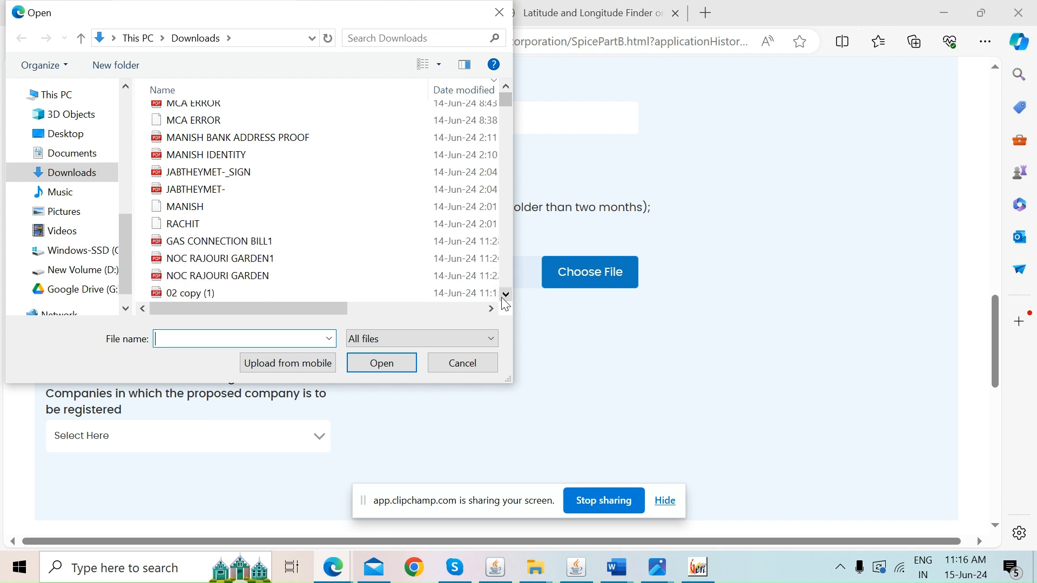
{"action": "left_click", "coordinate": [242, 241]}
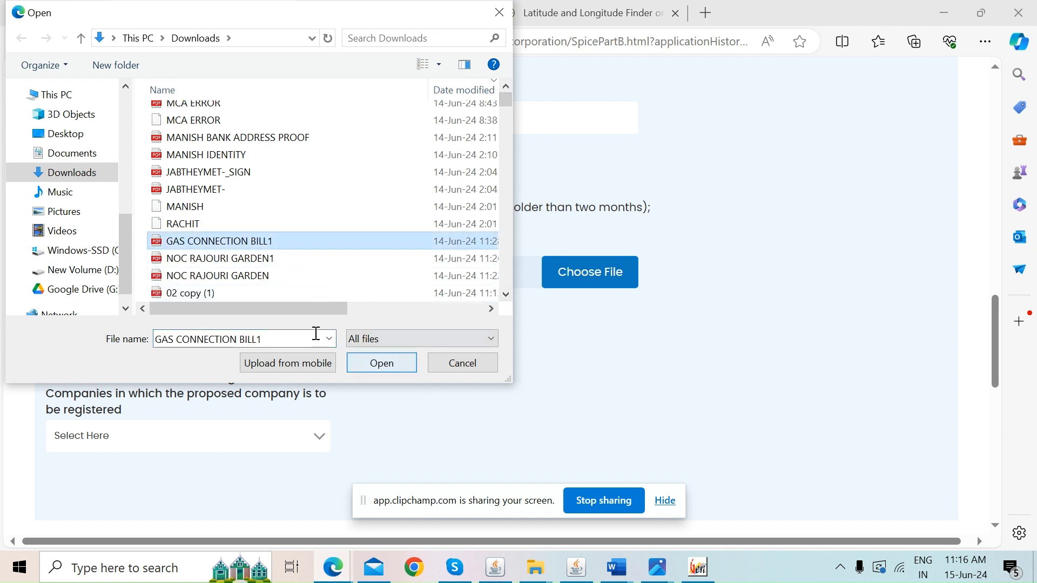
{"action": "left_click_drag", "start_coordinate": [306, 309], "coordinate": [174, 296]}
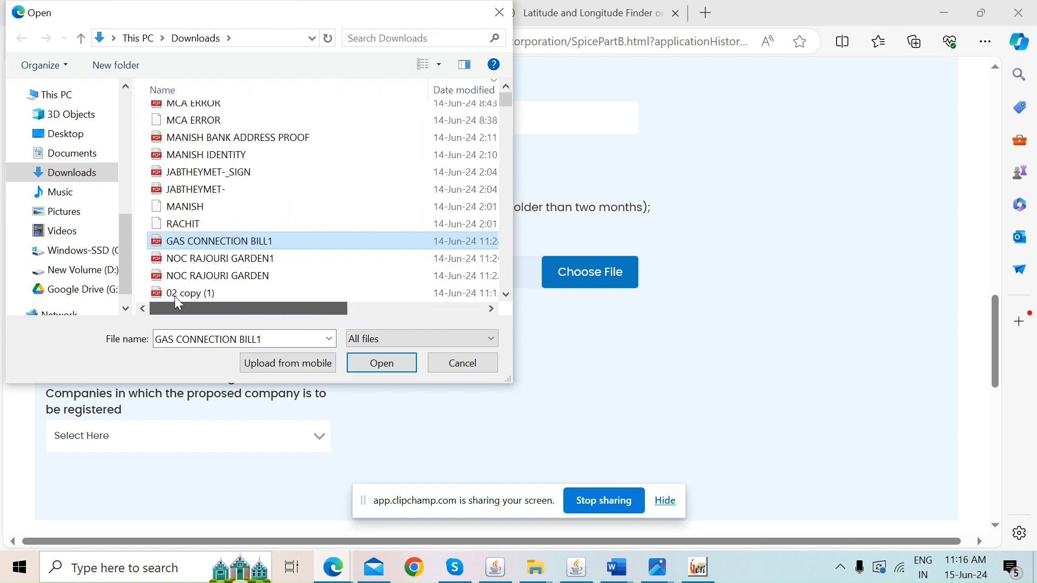
{"action": "left_click", "coordinate": [381, 363]}
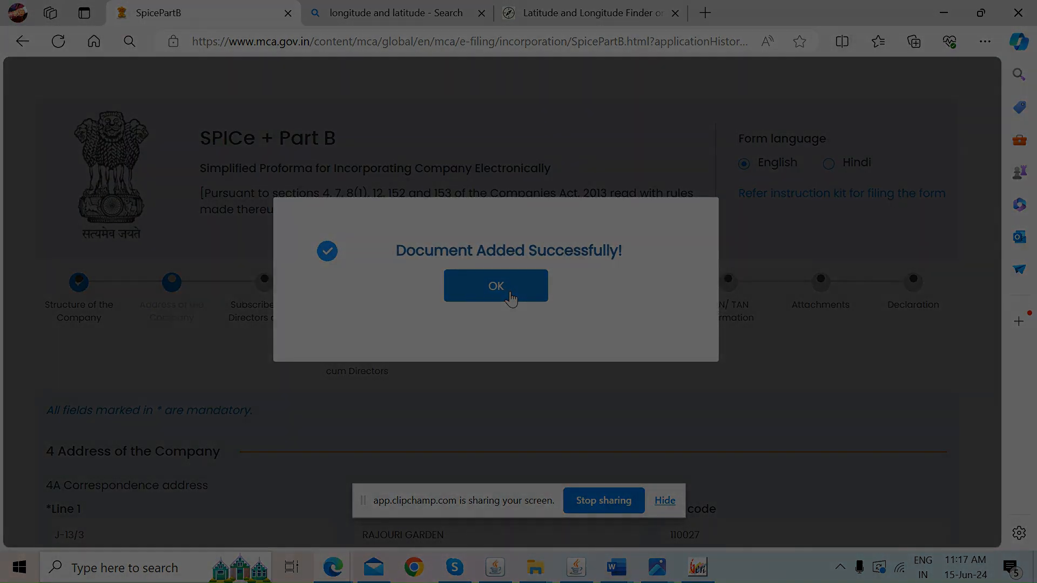
{"action": "left_click", "coordinate": [507, 284]}
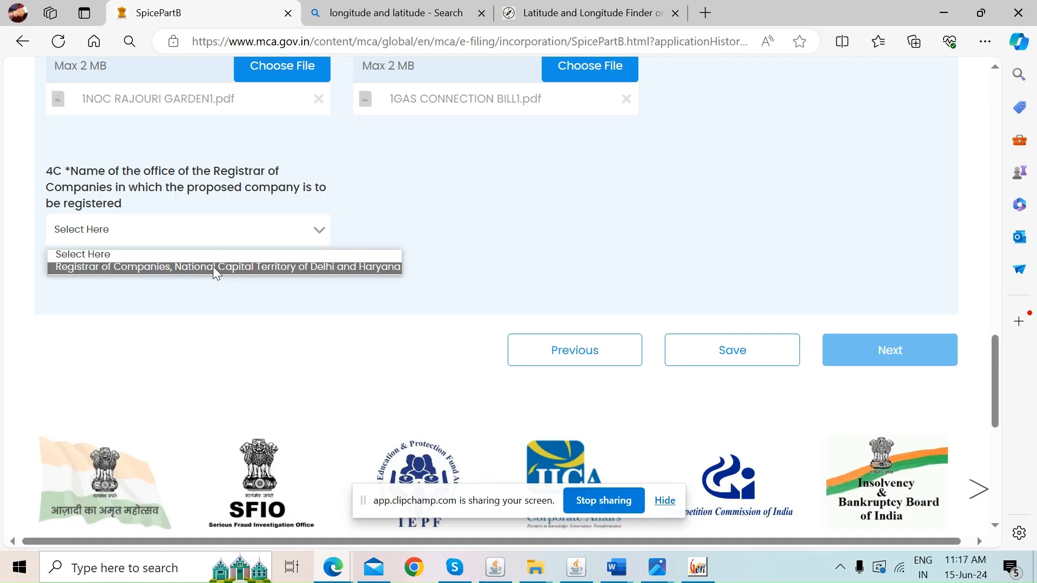
Choose the National Capital Territory of Delhi and Haryana ROC, confirm the save, and go Next
{"action": "left_click", "coordinate": [213, 267]}
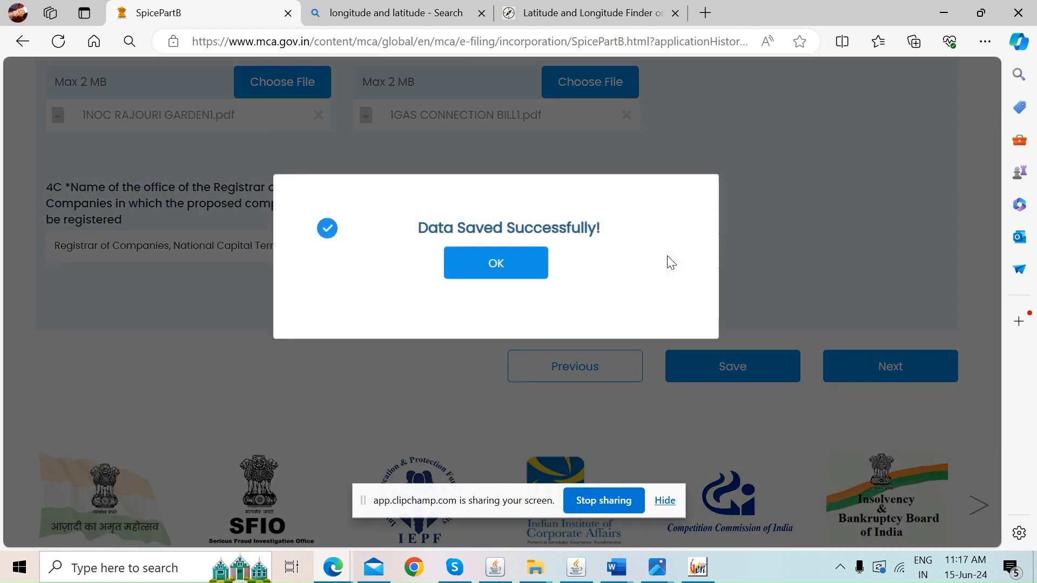
{"action": "left_click", "coordinate": [533, 286]}
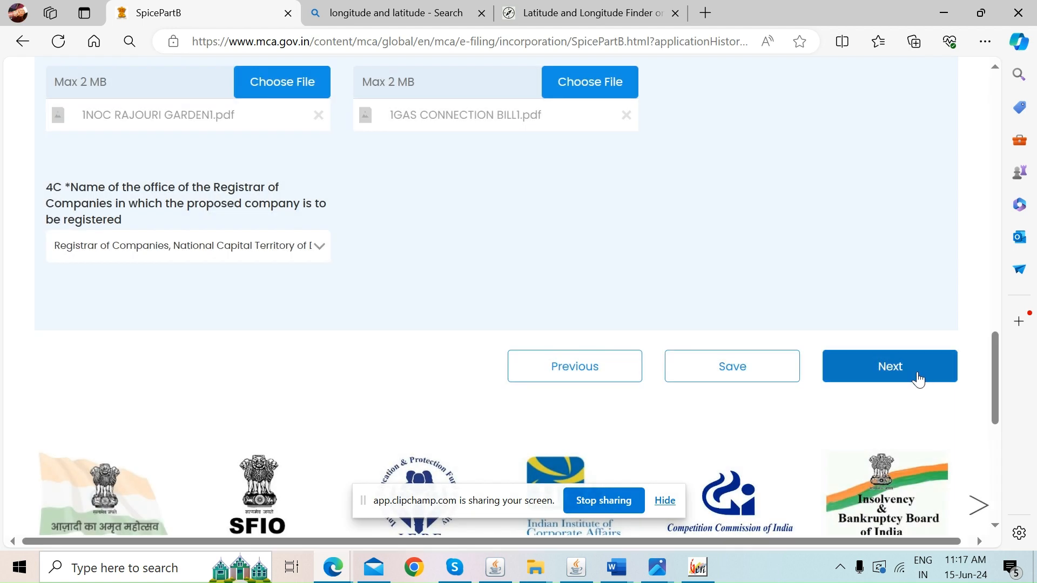
{"action": "left_click", "coordinate": [917, 378]}
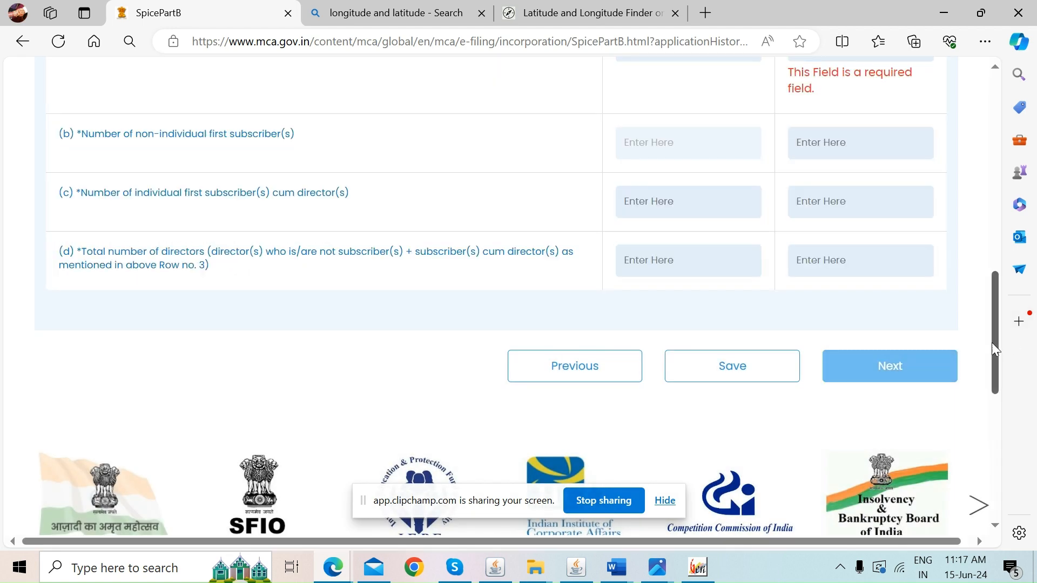
Enter row (a) as 0 with valid DIN and 2 without, and row (b) as 0
{"action": "left_click_drag", "start_coordinate": [991, 342], "coordinate": [918, 186]}
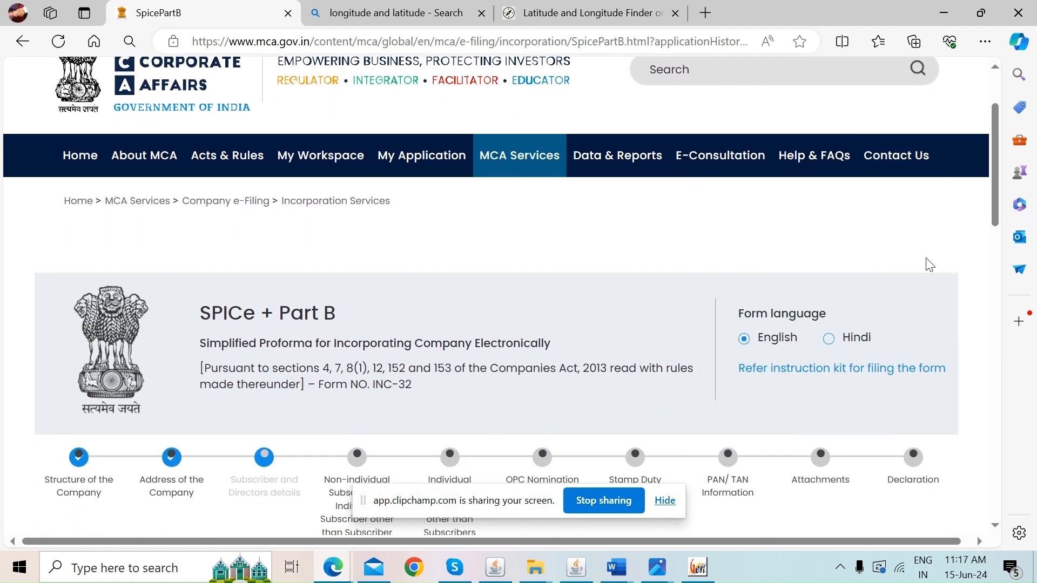
{"action": "left_click_drag", "start_coordinate": [991, 215], "coordinate": [972, 317]}
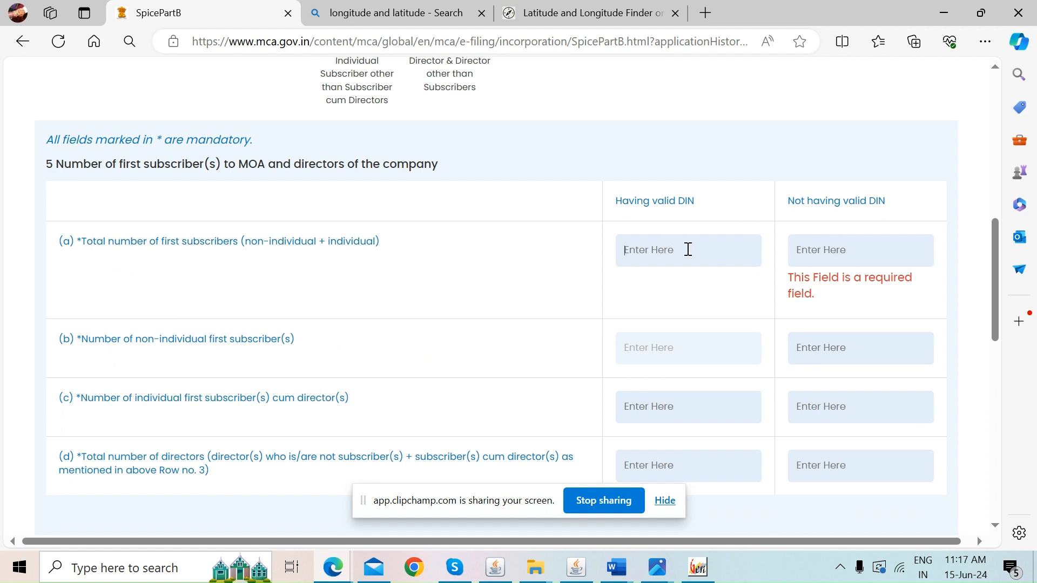
{"action": "type", "text": "0"}
{"action": "left_click", "coordinate": [850, 254]}
{"action": "type", "text": "2"}
{"action": "left_click", "coordinate": [820, 349]}
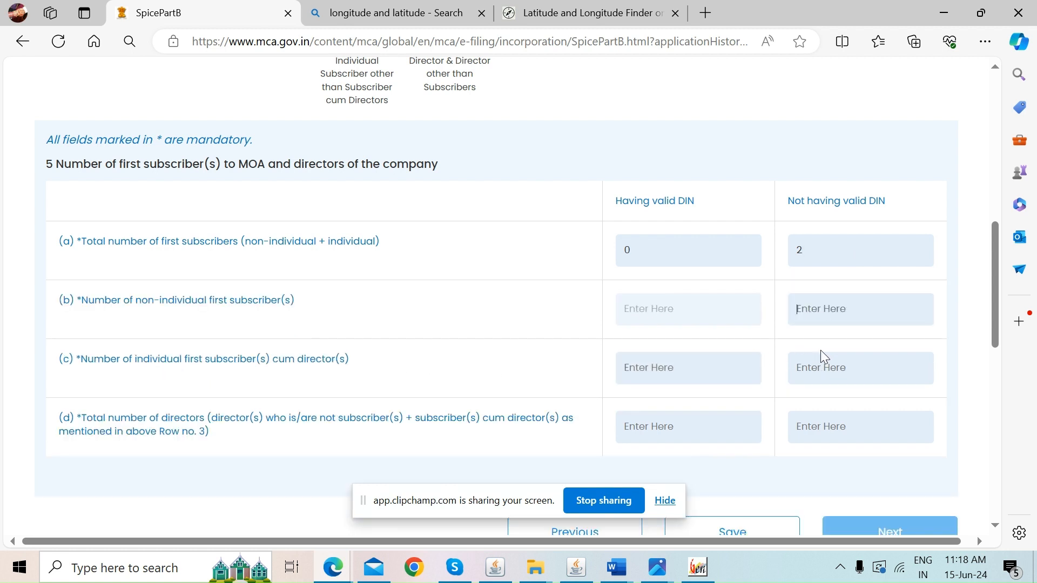
{"action": "type", "text": "0"}
Enter 0 with valid DIN and 2 without valid DIN for rows (c) and (d)
{"action": "type", "text": "0"}
{"action": "left_click", "coordinate": [856, 374]}
{"action": "type", "text": "2"}
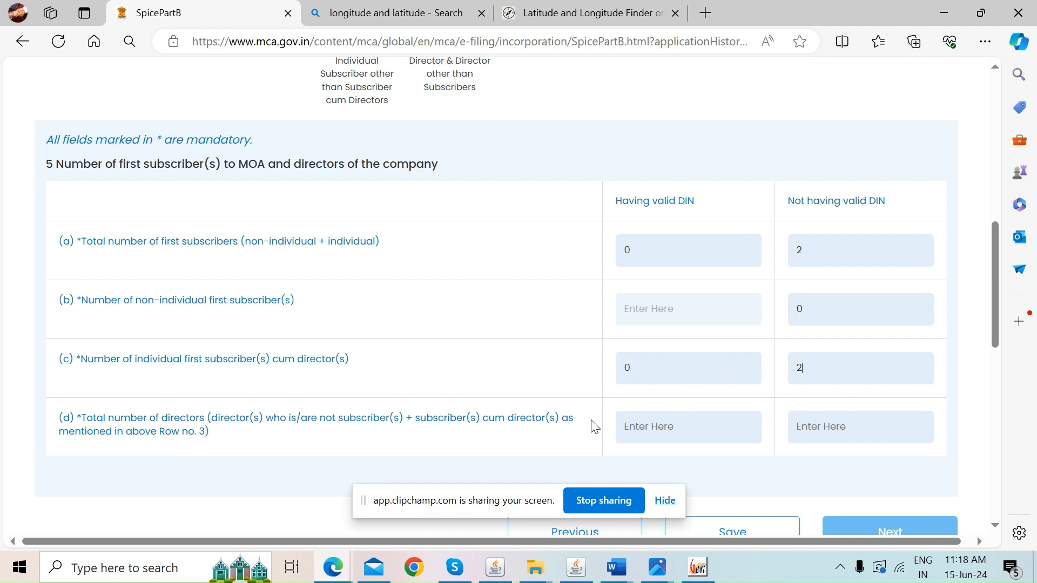
{"action": "left_click", "coordinate": [642, 422]}
{"action": "type", "text": "0"}
{"action": "left_click", "coordinate": [865, 426]}
{"action": "type", "text": "2"}
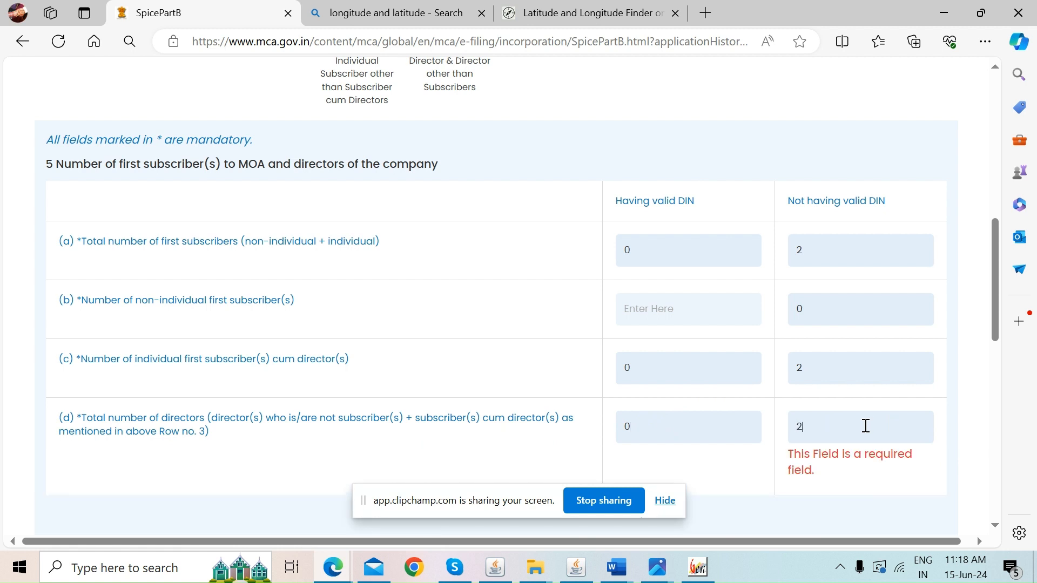
{"action": "left_click", "coordinate": [743, 479]}
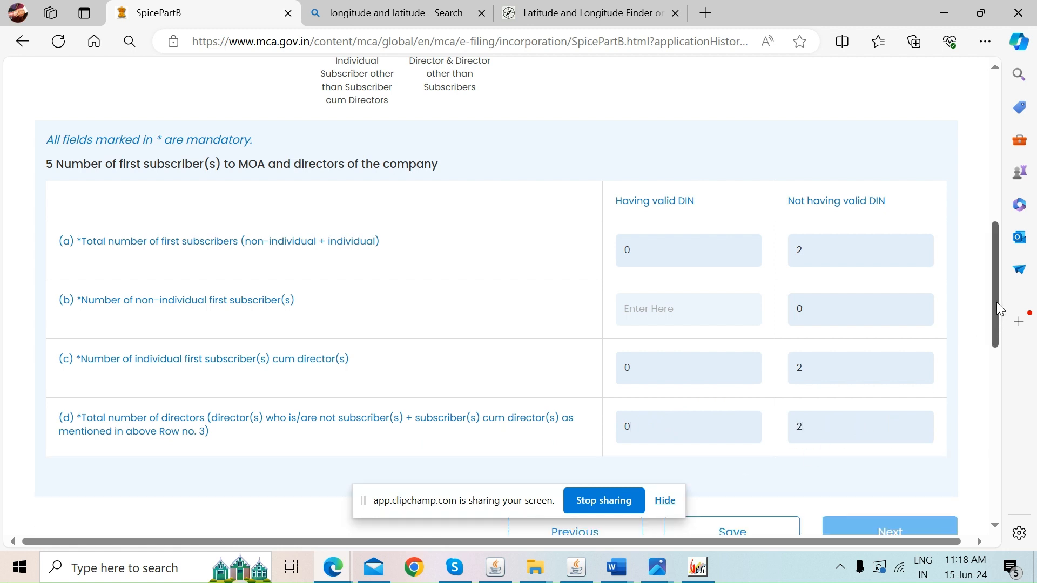
{"action": "scroll", "coordinate": [998, 318], "scroll_direction": "down", "scroll_amount": 4}
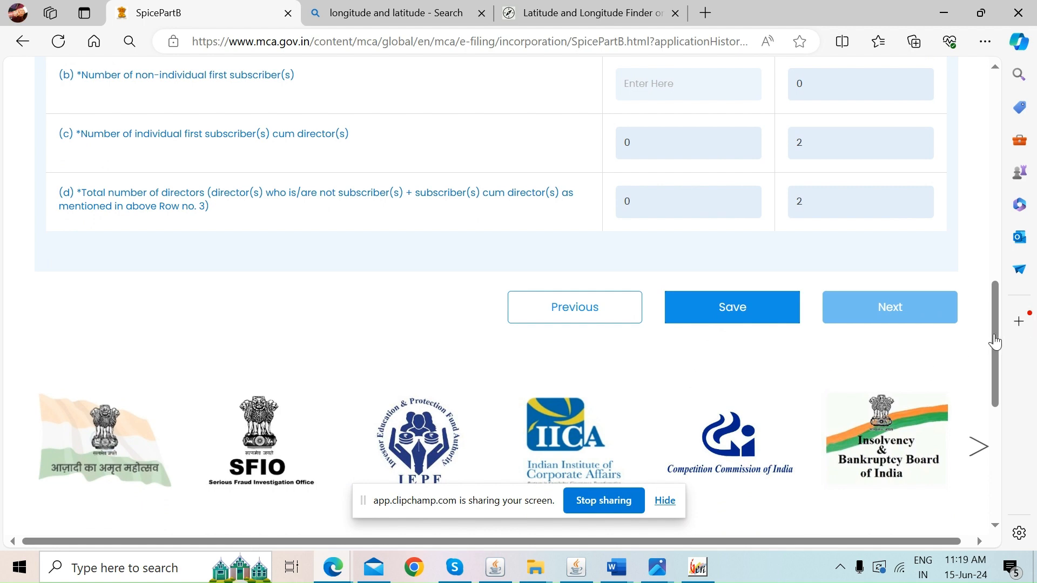
Save the subscriber counts, waiting out the unresponsive page, and continue to section 6
{"action": "mouse_move", "coordinate": [995, 341]}
{"action": "left_mouse_down"}
{"action": "mouse_move", "coordinate": [983, 271]}
{"action": "mouse_move", "coordinate": [992, 326]}
{"action": "left_mouse_up"}
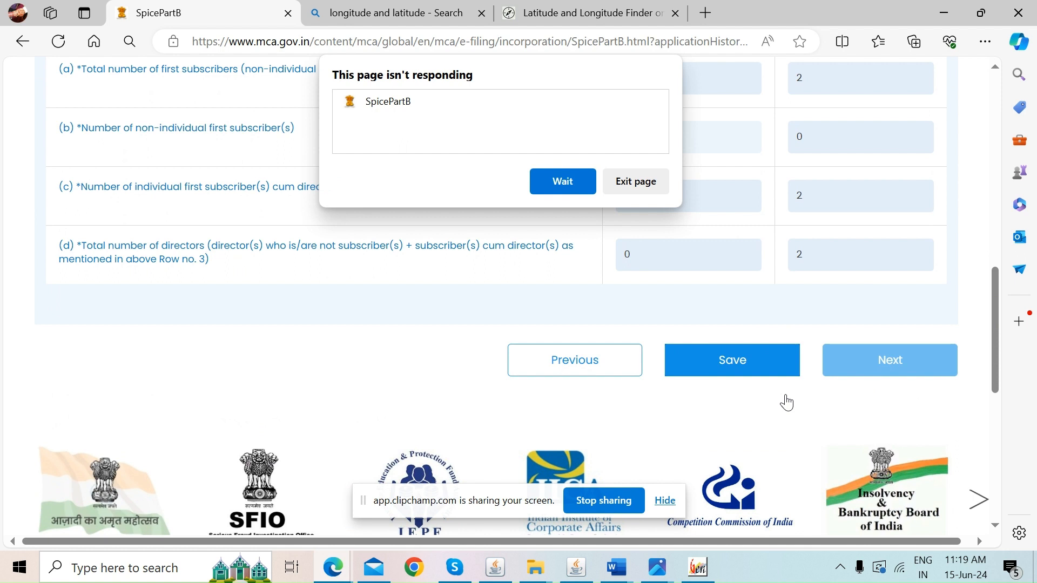
{"action": "left_click", "coordinate": [562, 182]}
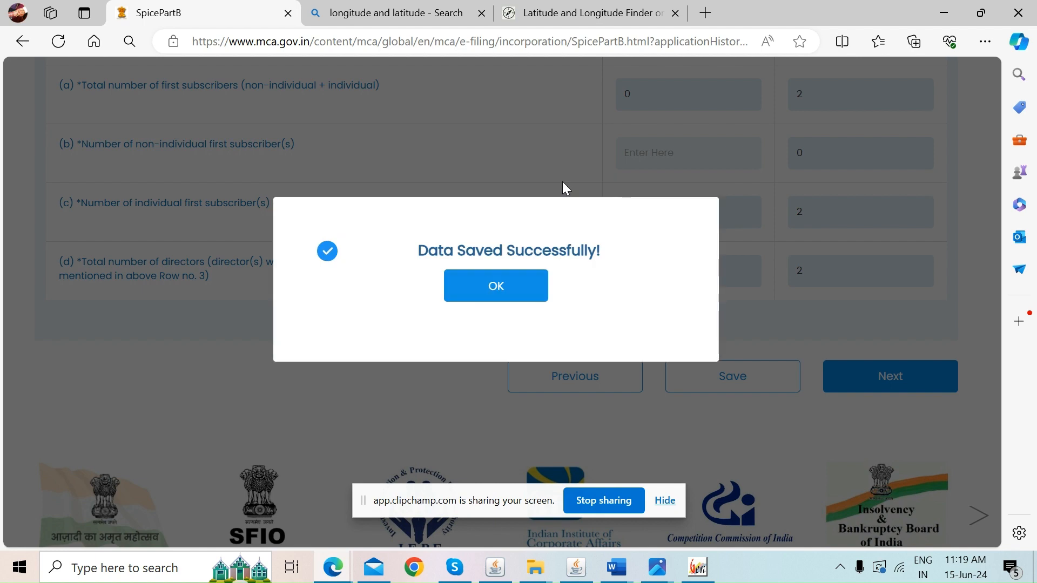
{"action": "left_click", "coordinate": [505, 290]}
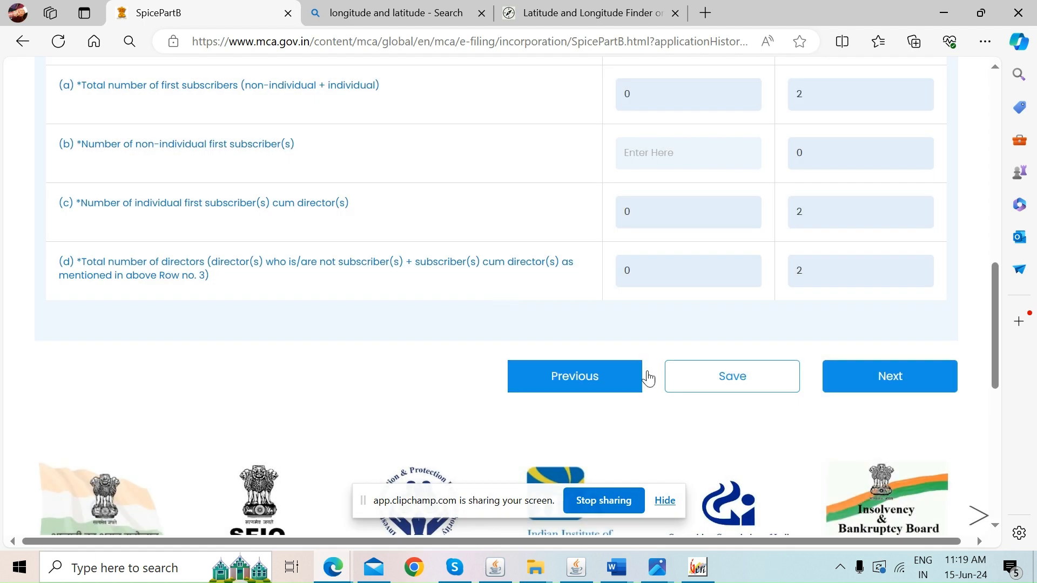
{"action": "left_click", "coordinate": [861, 380]}
{"action": "left_click_drag", "start_coordinate": [1001, 285], "coordinate": [995, 254]}
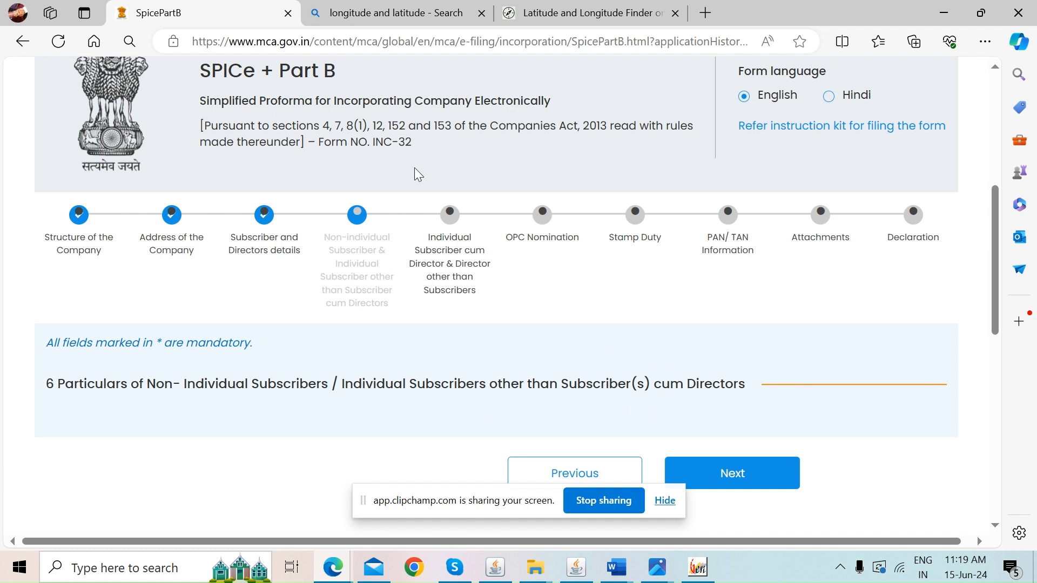
Move to section 7 and review the 7B details form for subscriber-cum-directors without DIN
{"action": "left_click", "coordinate": [722, 476]}
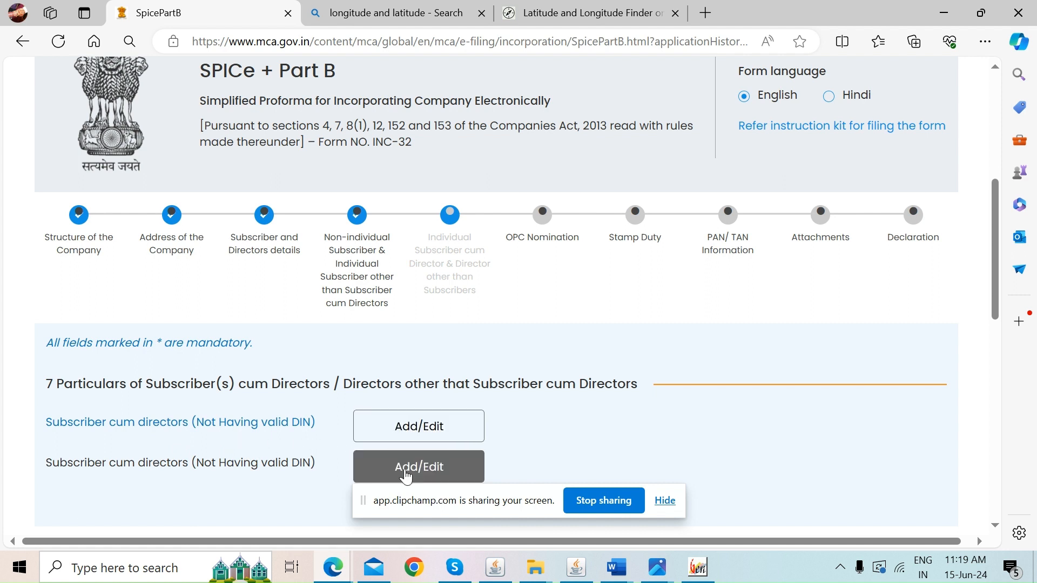
{"action": "left_click", "coordinate": [429, 435]}
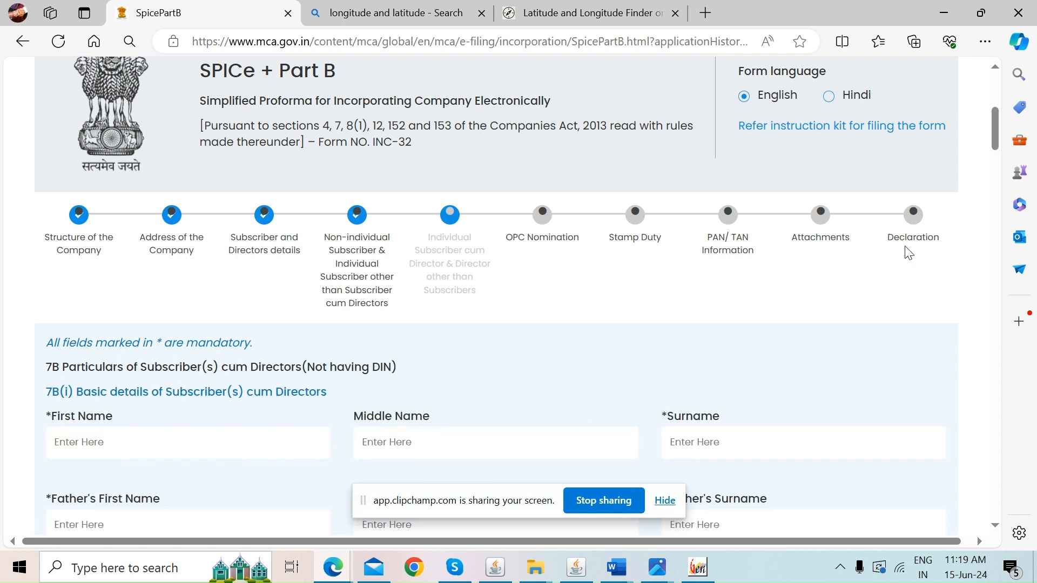
{"action": "left_click_drag", "start_coordinate": [993, 126], "coordinate": [987, 150]}
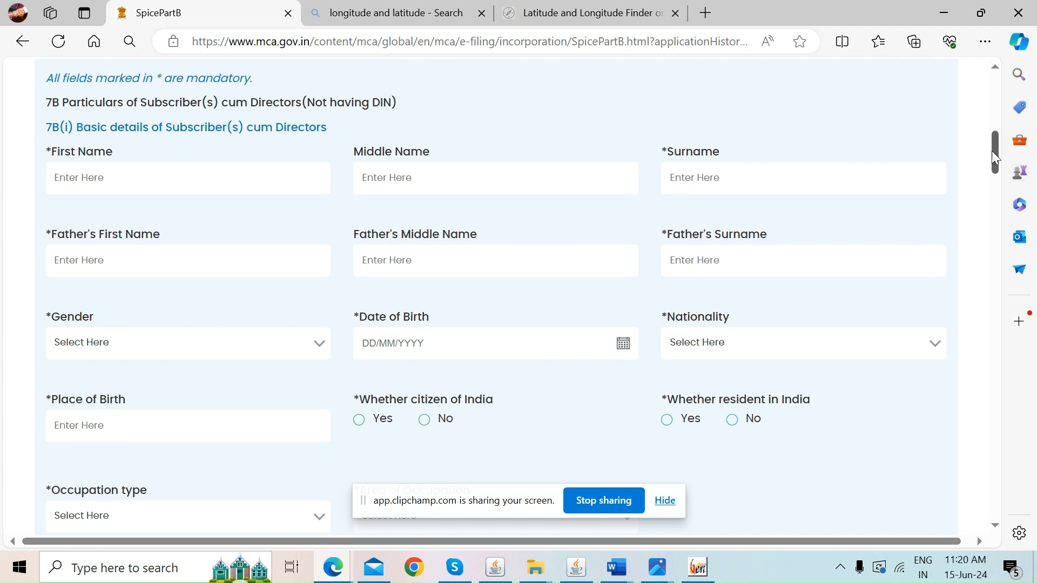
{"action": "left_click_drag", "start_coordinate": [992, 151], "coordinate": [984, 188]}
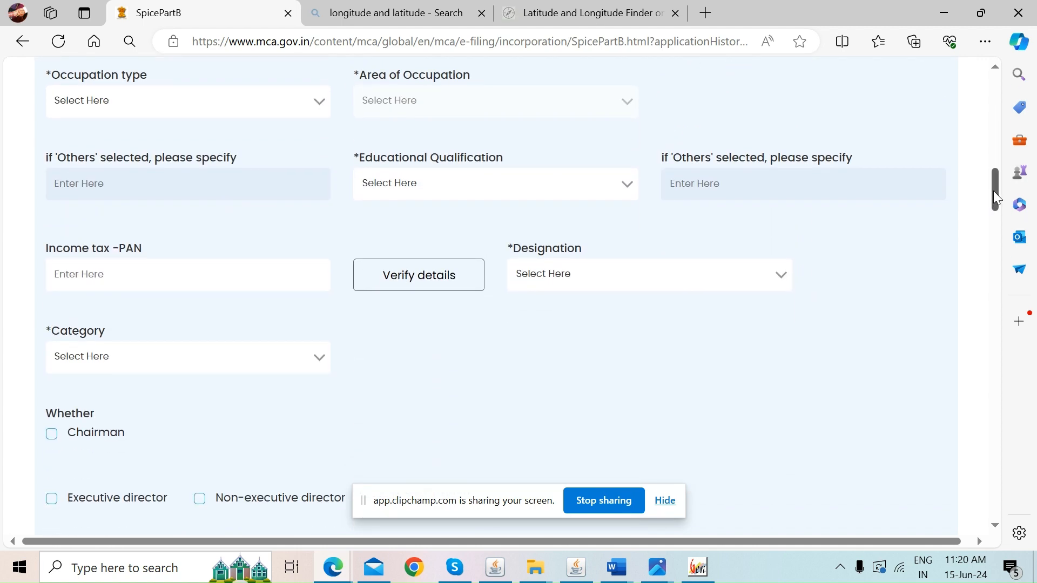
{"action": "left_click_drag", "start_coordinate": [994, 191], "coordinate": [987, 231]}
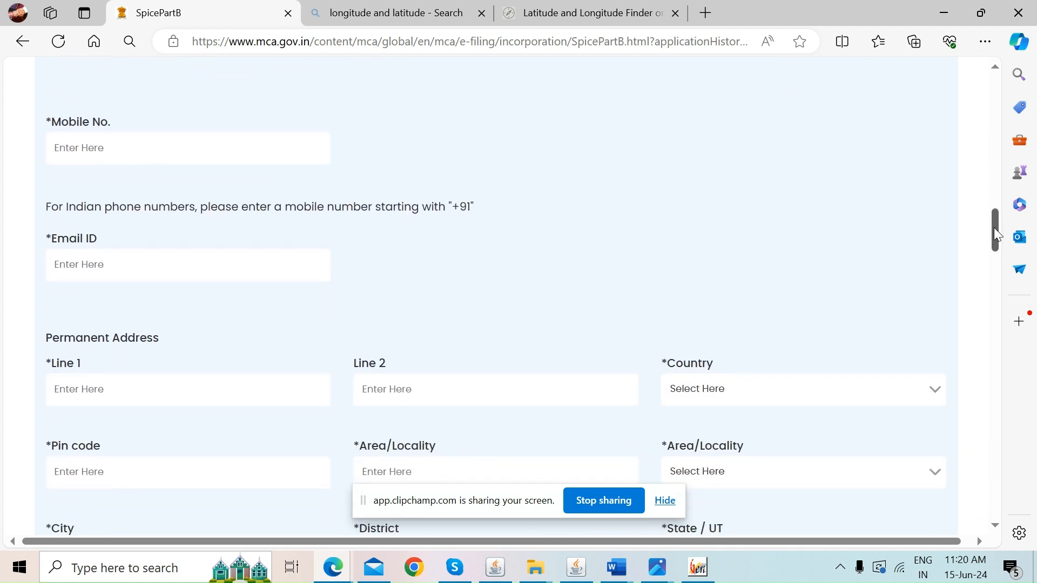
{"action": "left_click_drag", "start_coordinate": [992, 230], "coordinate": [979, 317]}
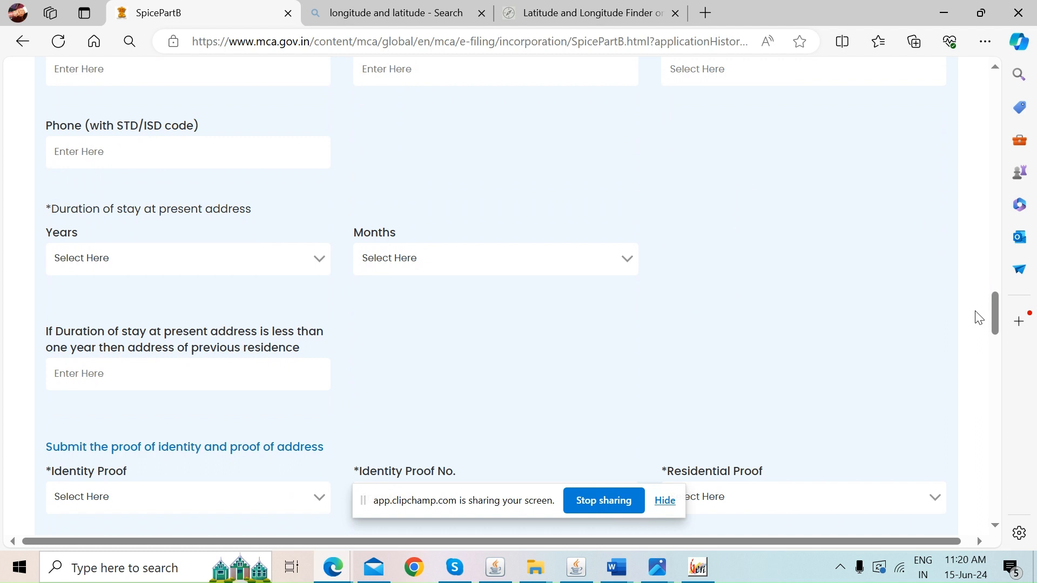
{"action": "left_click", "coordinate": [246, 269]}
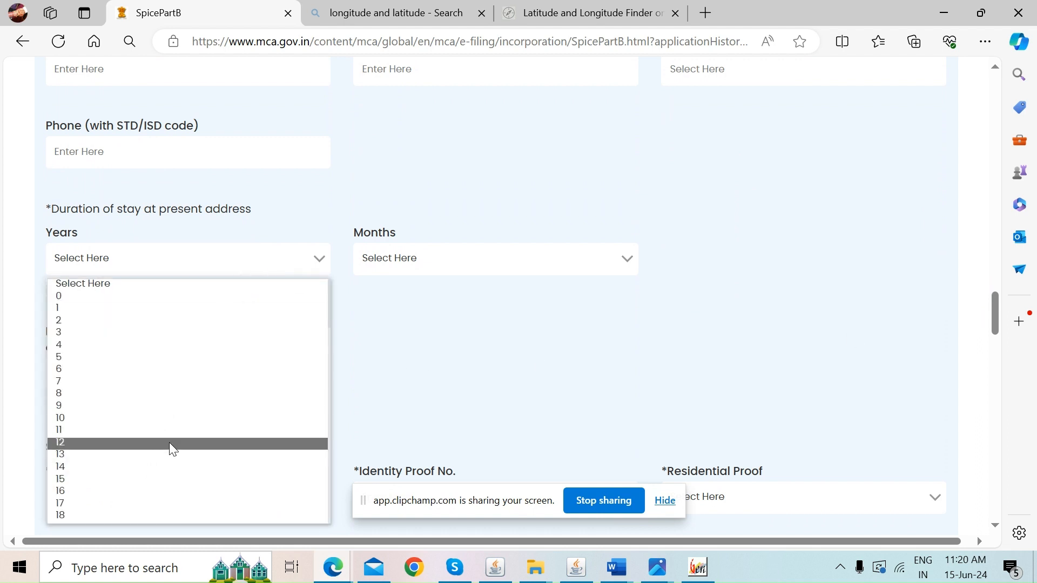
{"action": "left_click", "coordinate": [482, 365]}
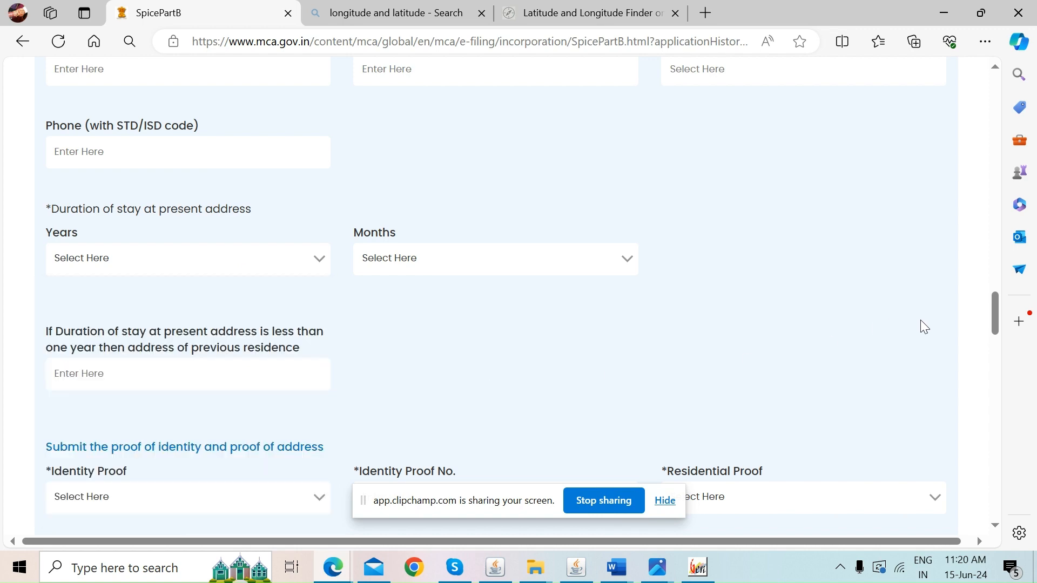
{"action": "left_click_drag", "start_coordinate": [999, 327], "coordinate": [975, 163]}
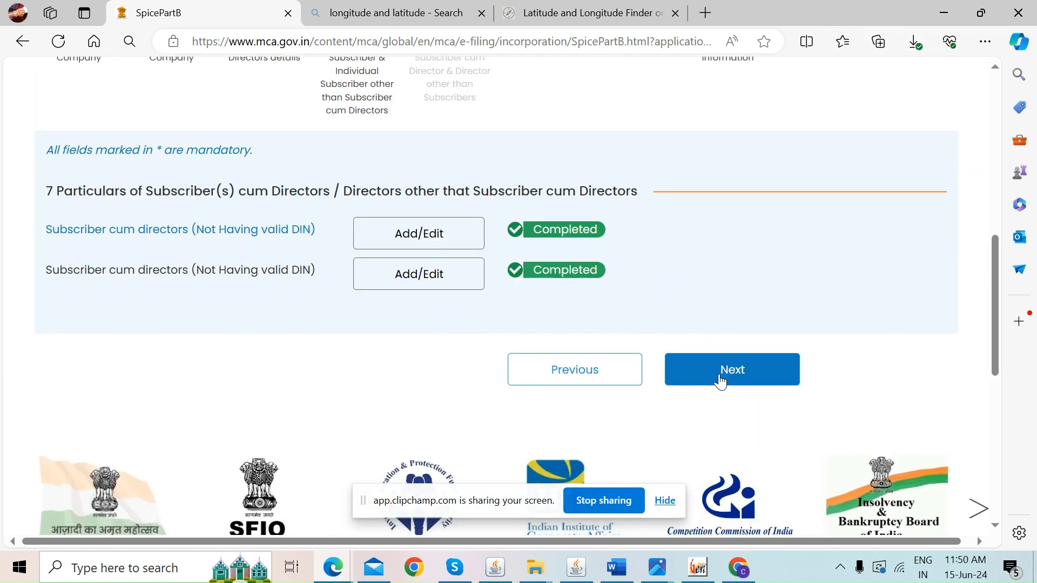
Advance to the Delhi stamp duty section and save the form progress
{"action": "left_click", "coordinate": [720, 380]}
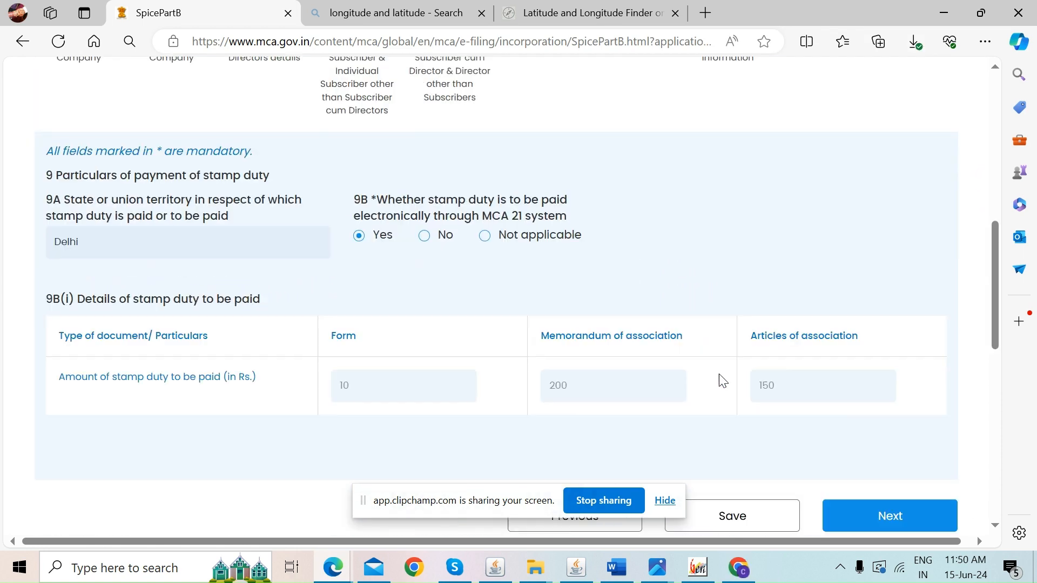
{"action": "left_click_drag", "start_coordinate": [994, 295], "coordinate": [919, 246]}
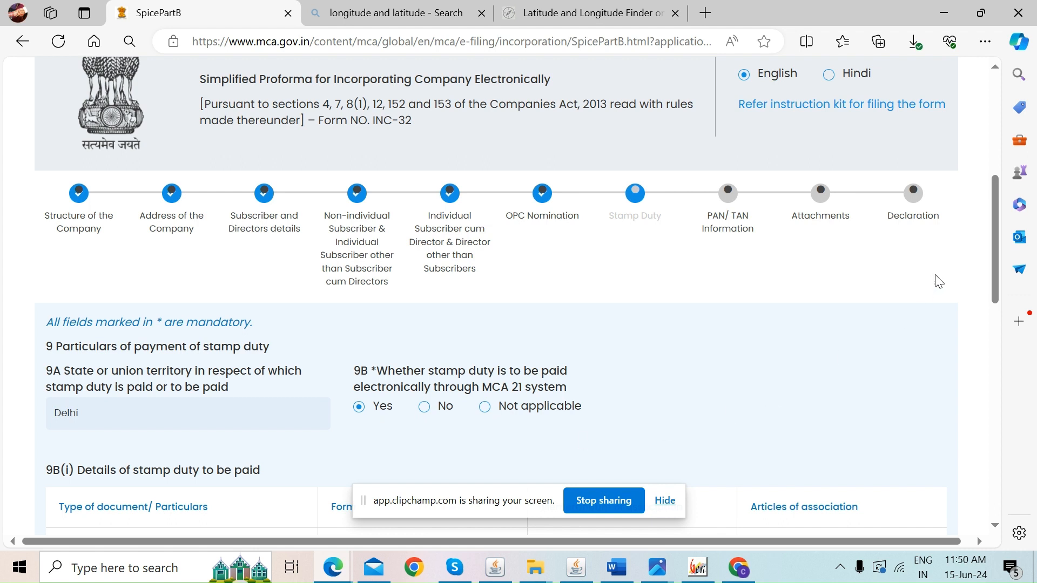
{"action": "left_click_drag", "start_coordinate": [996, 258], "coordinate": [974, 307]}
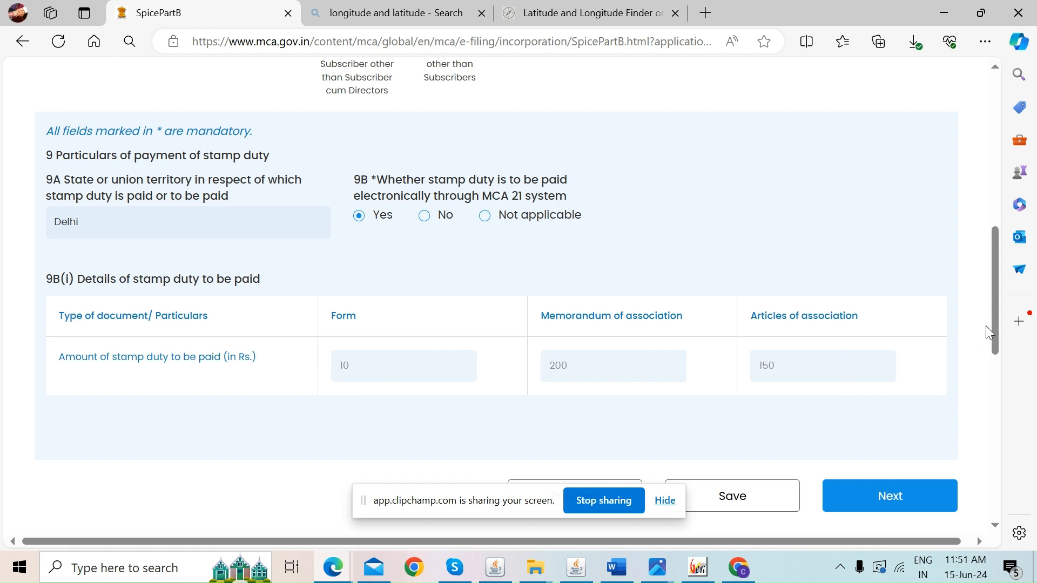
{"action": "scroll", "coordinate": [993, 319], "scroll_direction": "down", "scroll_amount": 2}
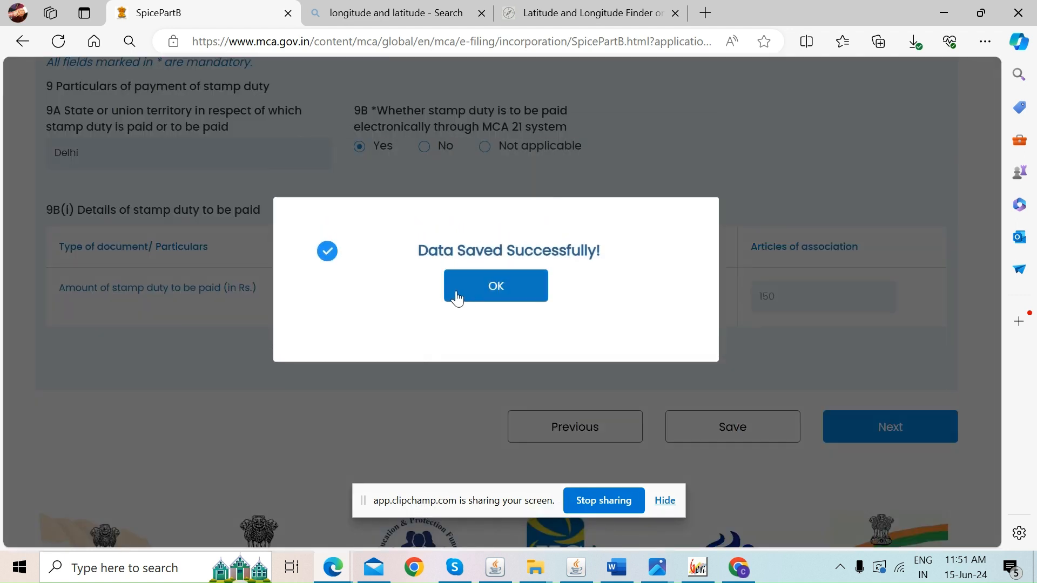
{"action": "left_click", "coordinate": [456, 297]}
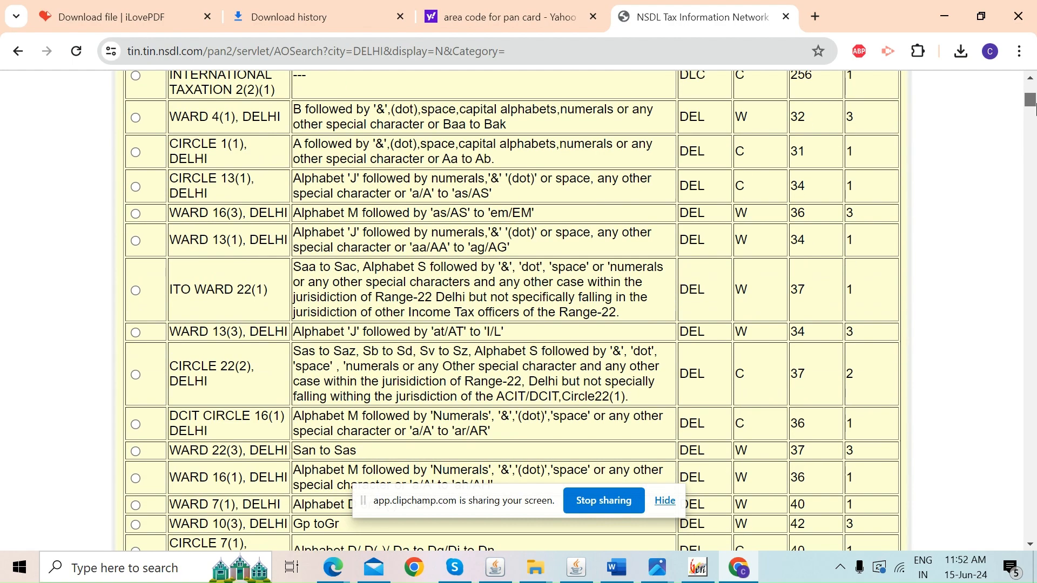
Look up the WARD 13(1) Delhi PAN AO code (DEL, W, 34, 1) on NSDL
{"action": "left_click_drag", "start_coordinate": [293, 233], "coordinate": [634, 249]}
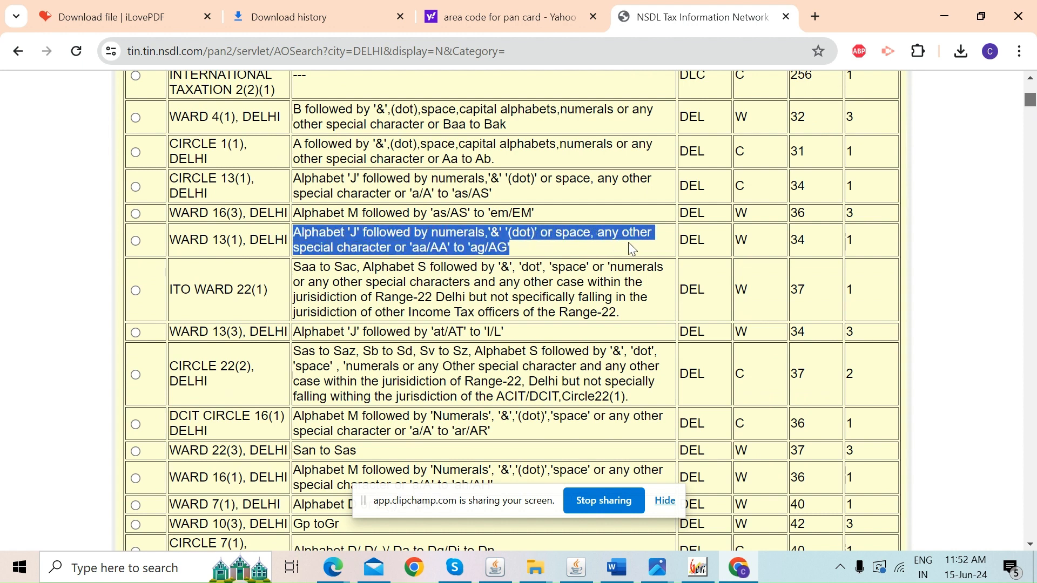
{"action": "left_click", "coordinate": [560, 251]}
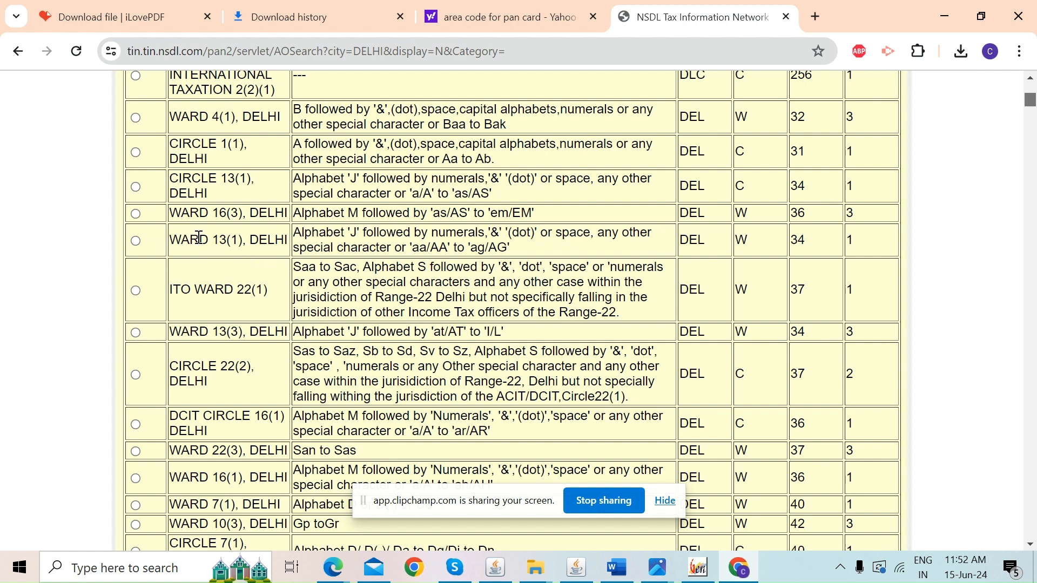
{"action": "left_click_drag", "start_coordinate": [686, 240], "coordinate": [862, 251]}
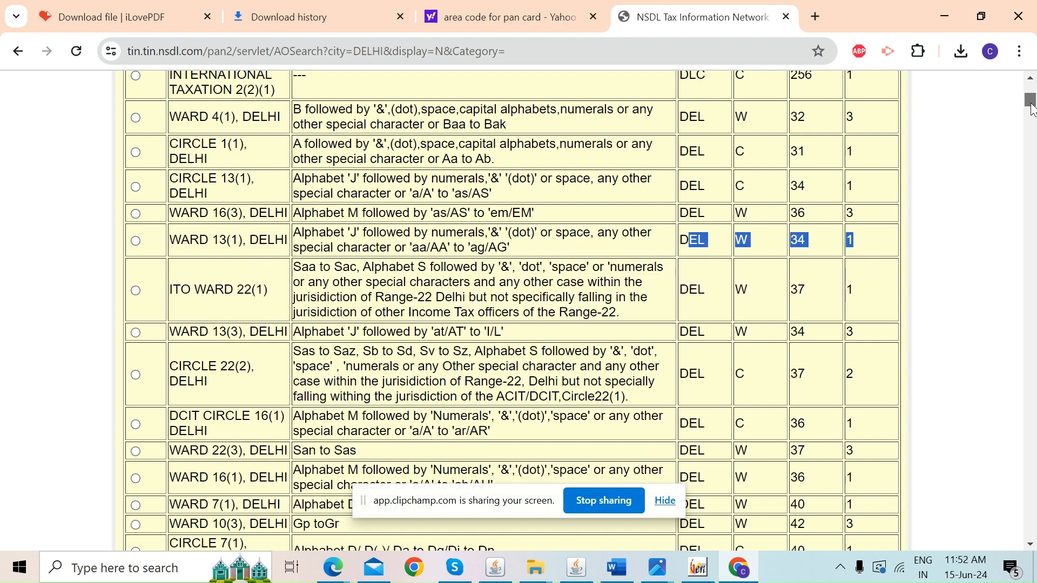
{"action": "scroll", "coordinate": [1030, 108], "scroll_direction": "up", "scroll_amount": 8}
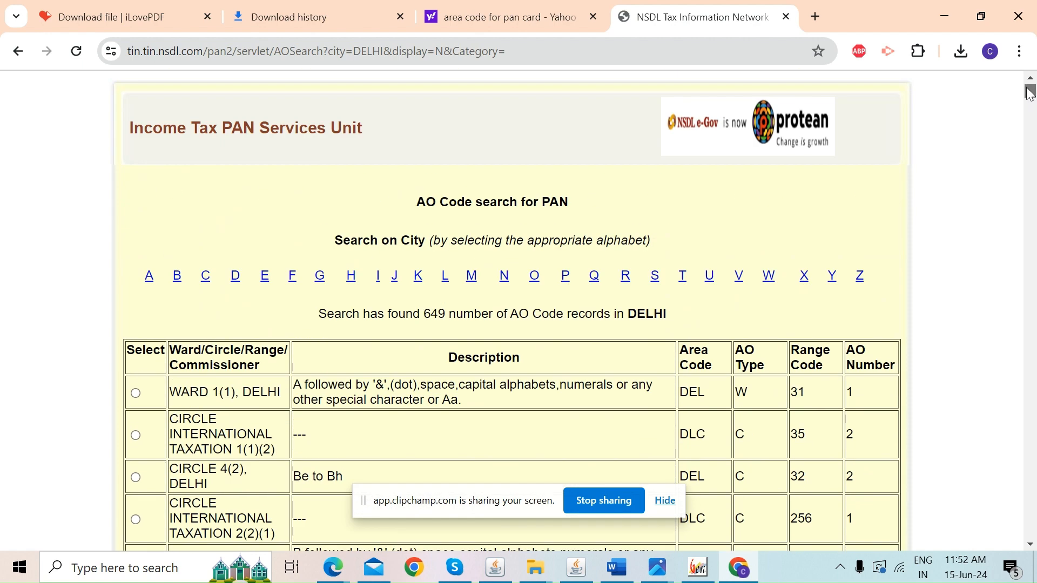
{"action": "scroll", "coordinate": [1029, 93], "scroll_direction": "down", "scroll_amount": 5}
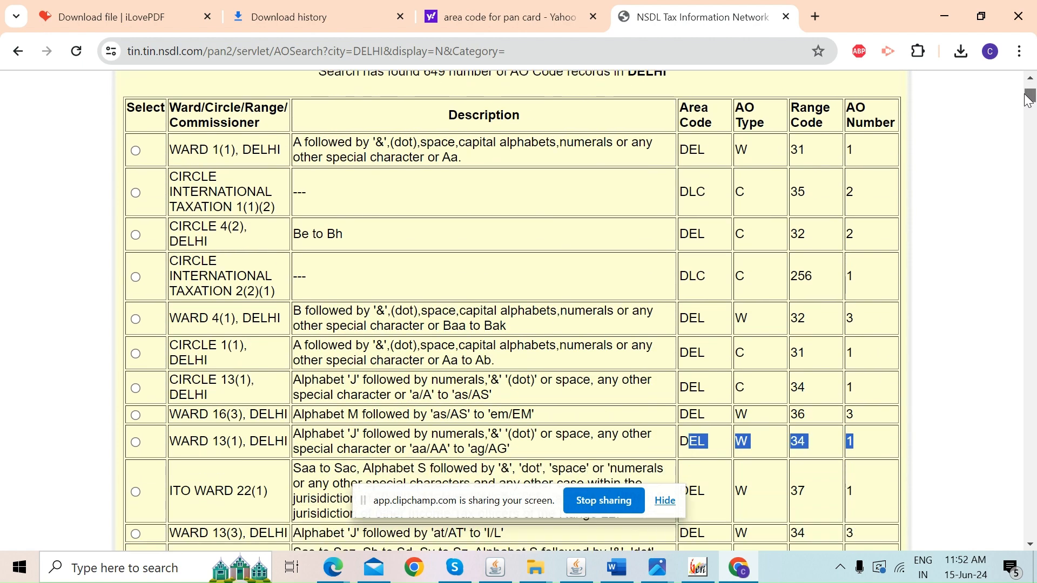
{"action": "key", "text": "alt+Tab"}
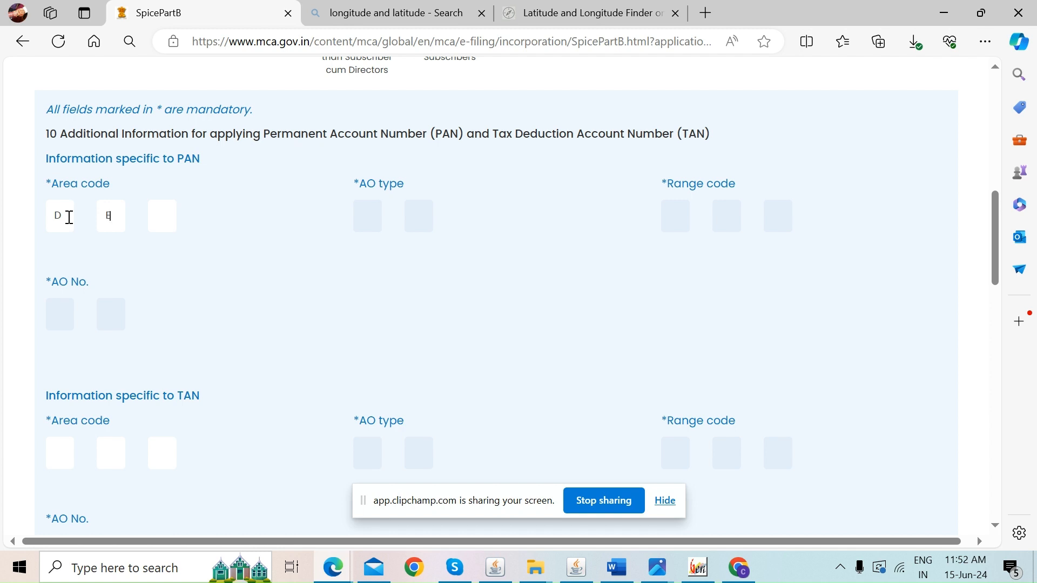
Enter W as the PAN AO type and move to the Range code box, cross-checking NSDL
{"action": "left_click", "coordinate": [358, 213]}
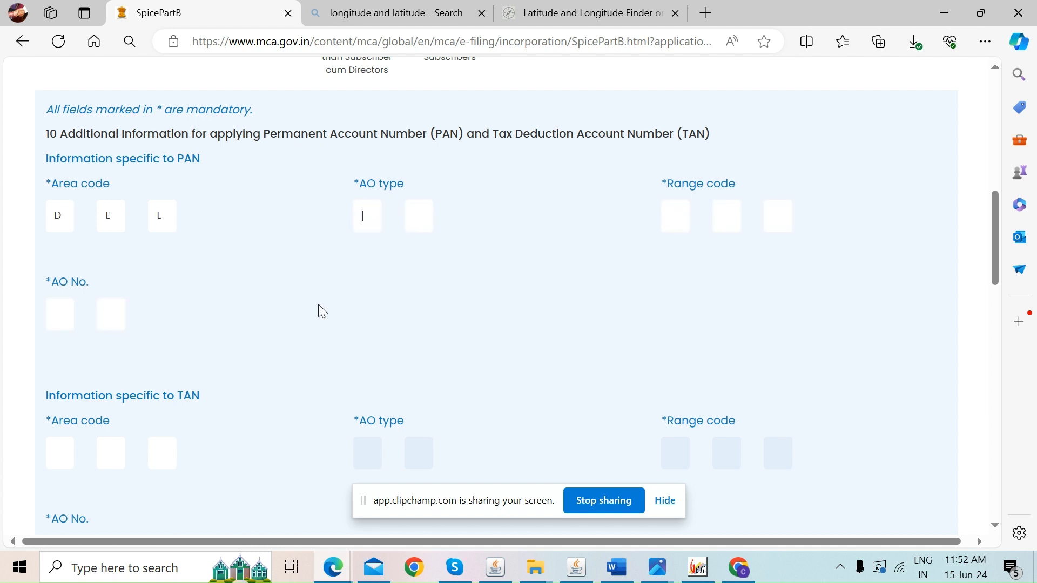
{"action": "type", "text": "W"}
{"action": "key", "text": "alt+Tab"}
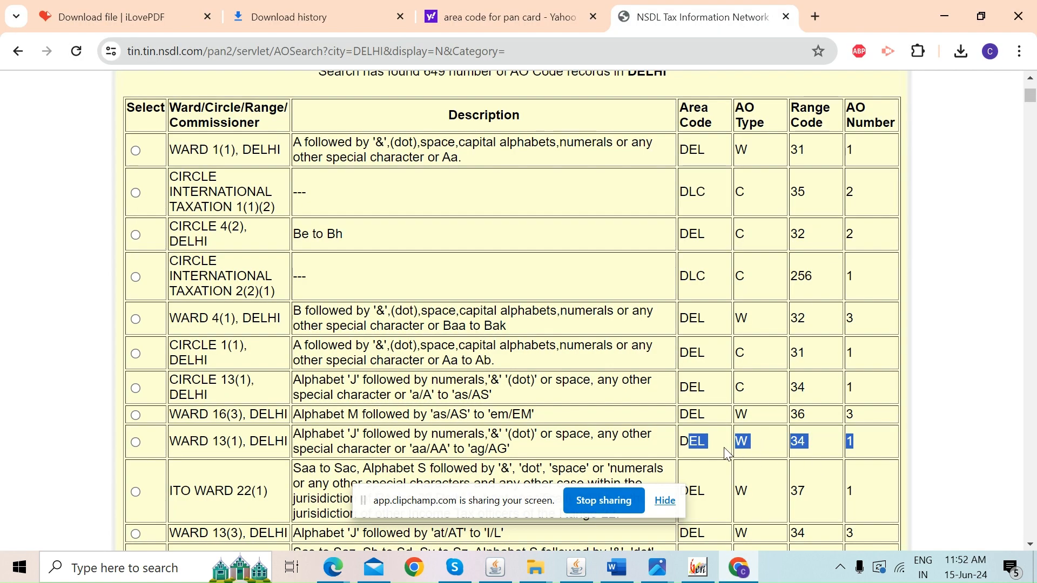
{"action": "key", "text": "alt+Tab"}
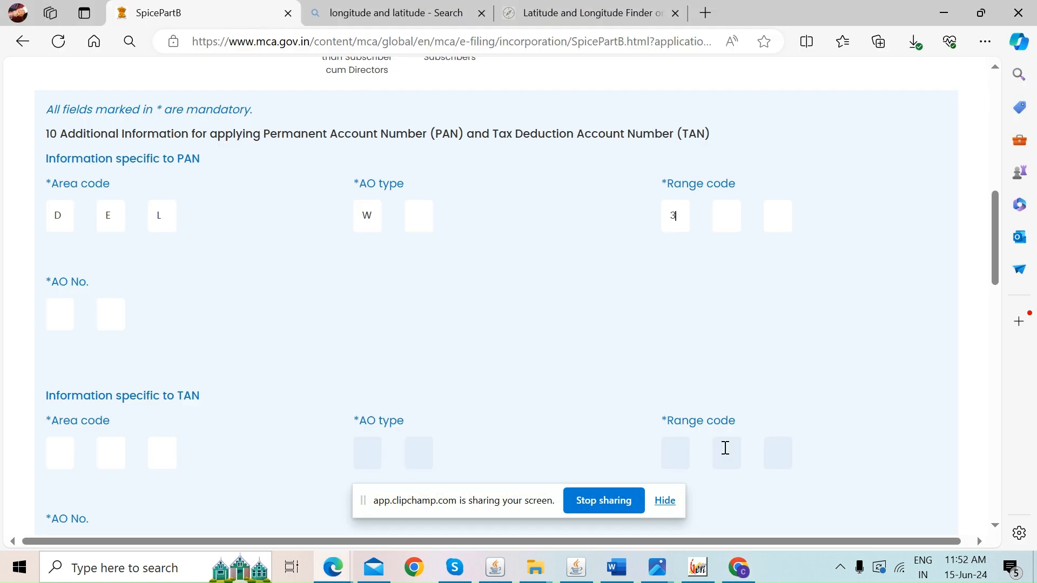
{"action": "key", "text": "Tab"}
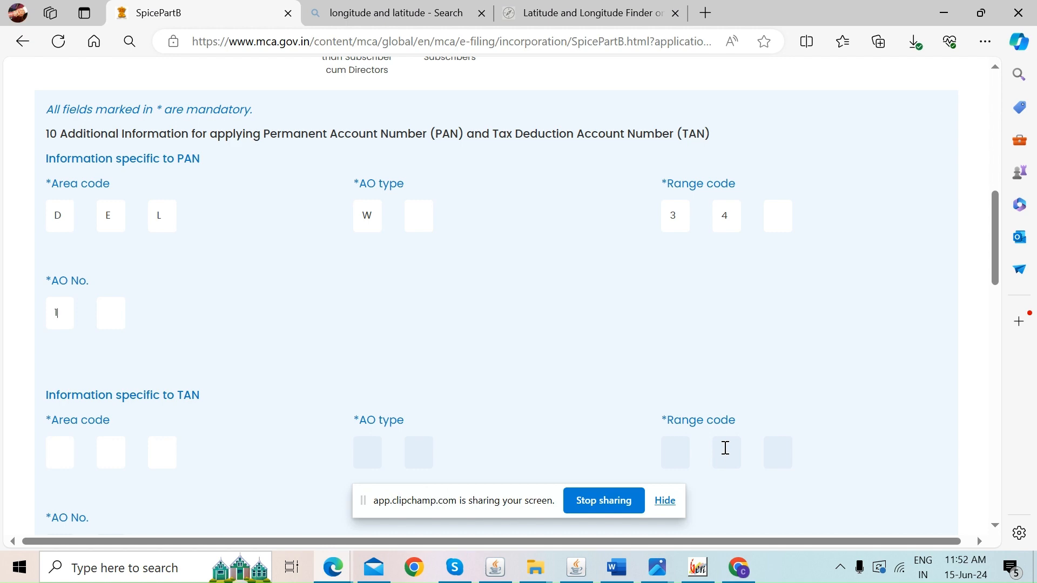
{"action": "scroll", "coordinate": [725, 448], "scroll_direction": "down", "scroll_amount": 4}
{"action": "left_click", "coordinate": [738, 570]}
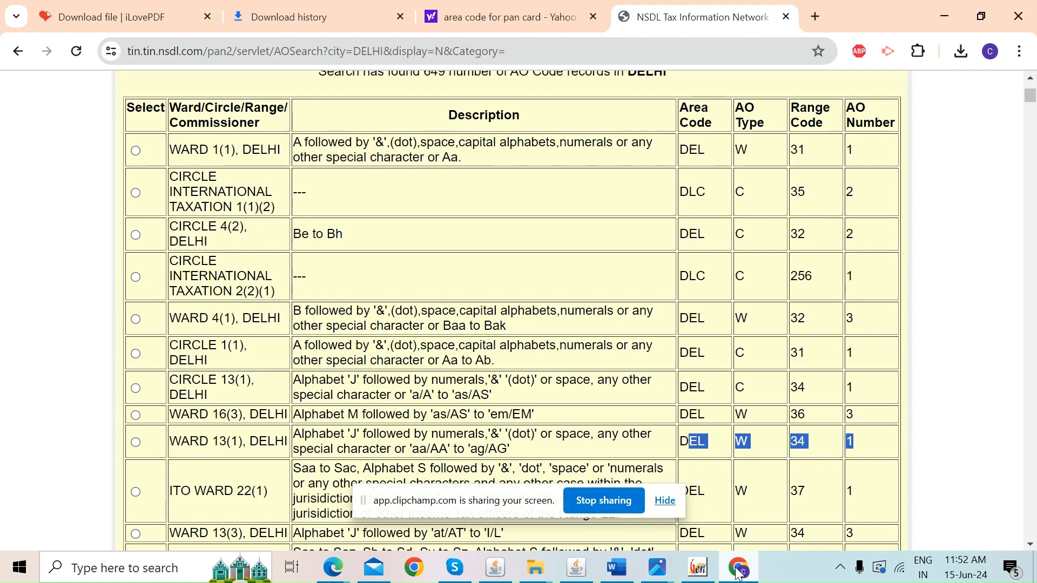
Search 'AREA CODE FOR TAN' and locate Delhi's WARD 75(1) TAN AO code on NSDL
{"action": "left_click", "coordinate": [815, 16]}
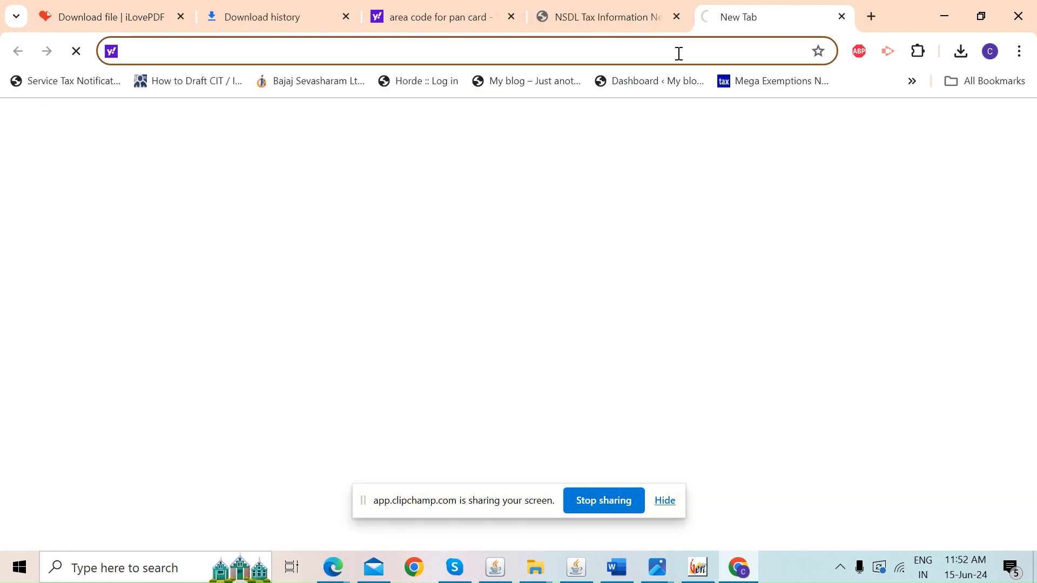
{"action": "type", "text": "AREA"}
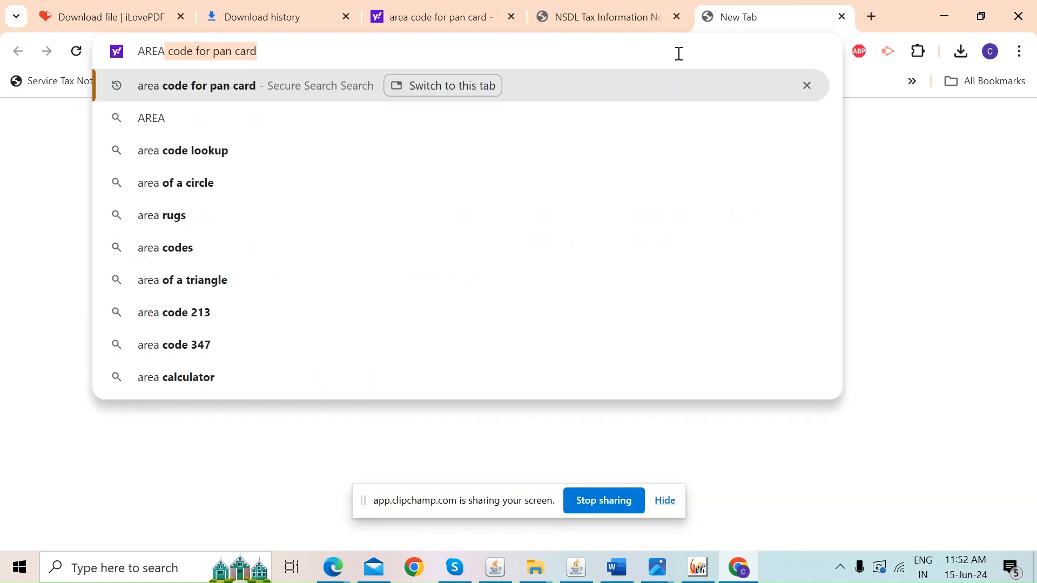
{"action": "type", "text": " CODE FOR T"}
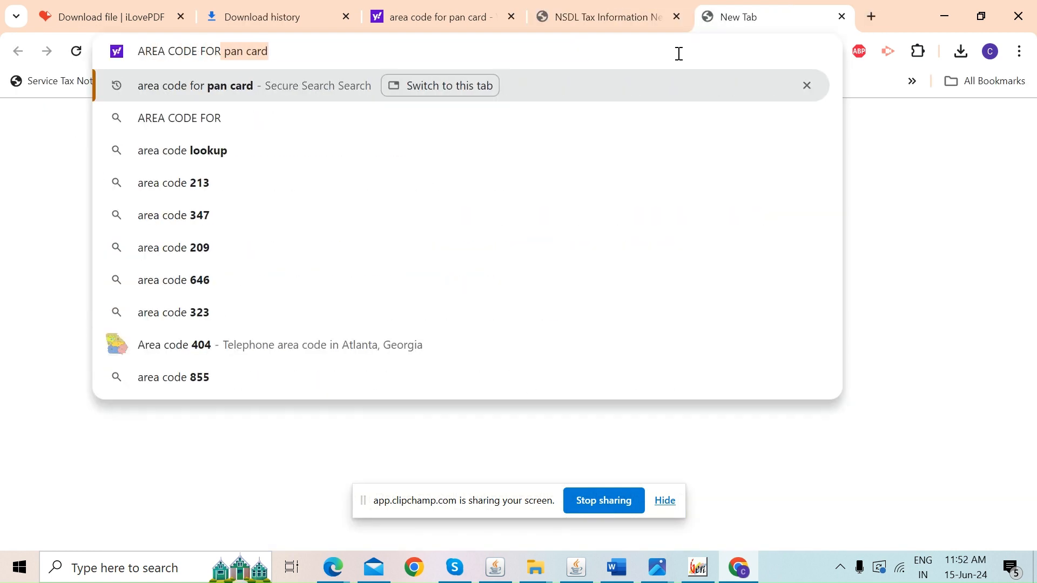
{"action": "type", "text": "AN"}
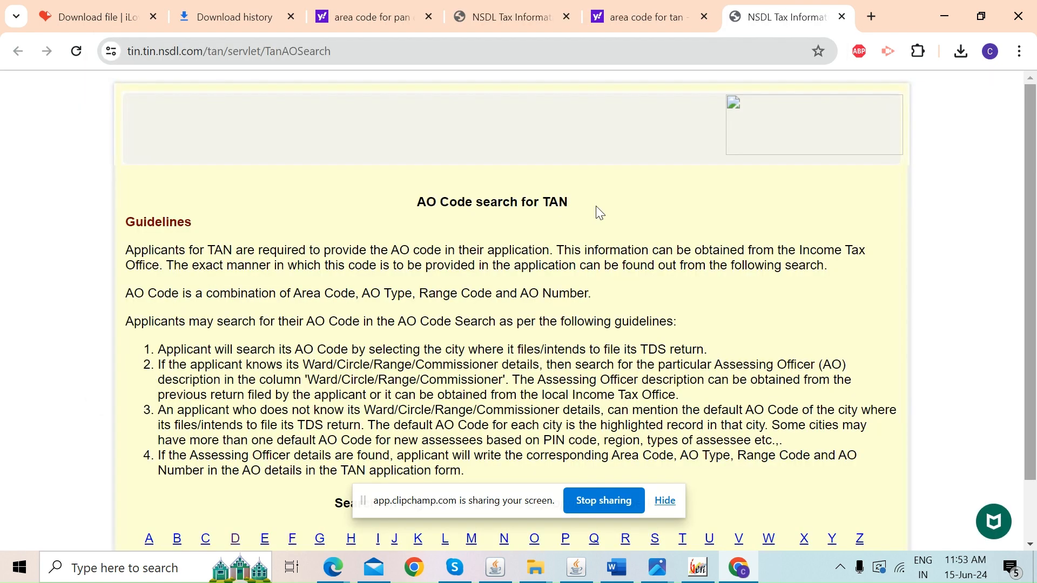
{"action": "left_click_drag", "start_coordinate": [1034, 110], "coordinate": [1034, 230]}
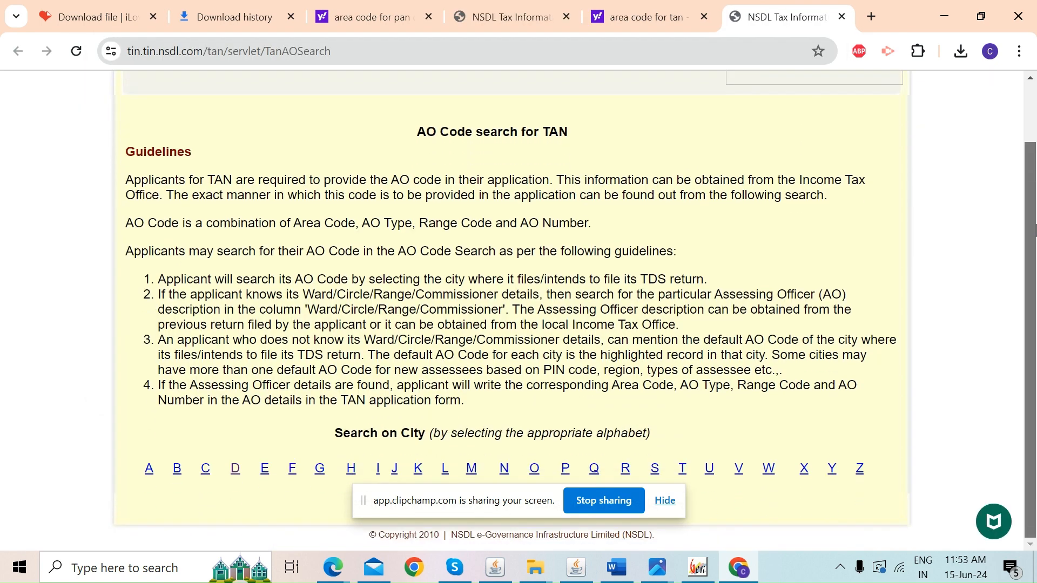
{"action": "left_click", "coordinate": [235, 471]}
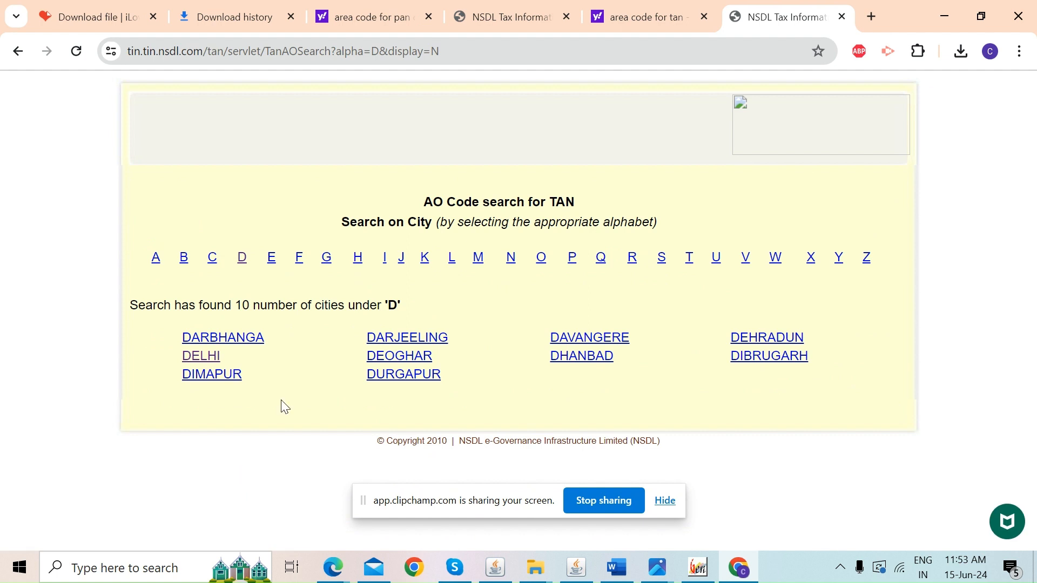
{"action": "left_click", "coordinate": [199, 357]}
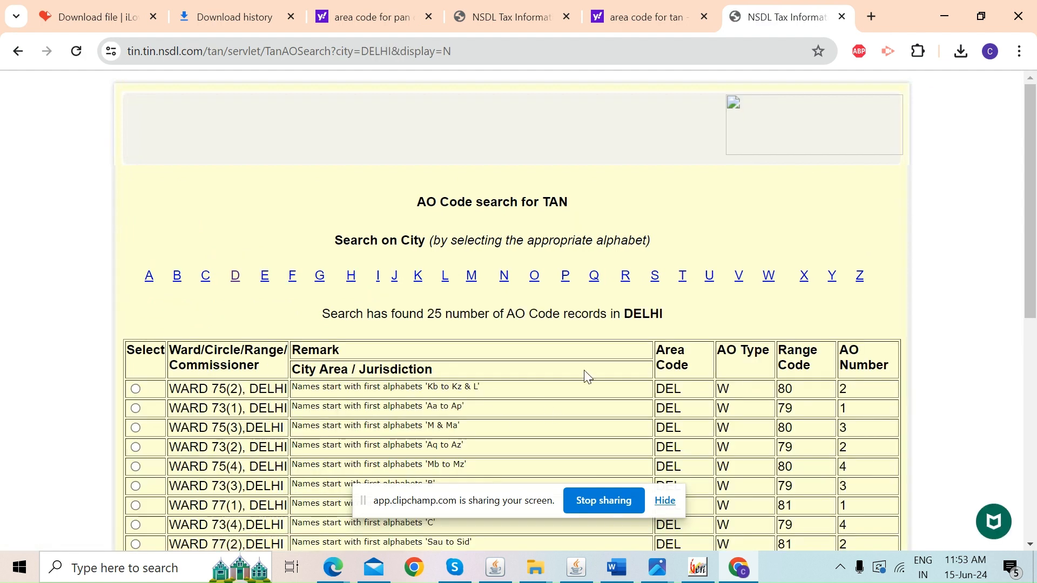
{"action": "scroll", "coordinate": [1034, 218], "scroll_direction": "down", "scroll_amount": 2}
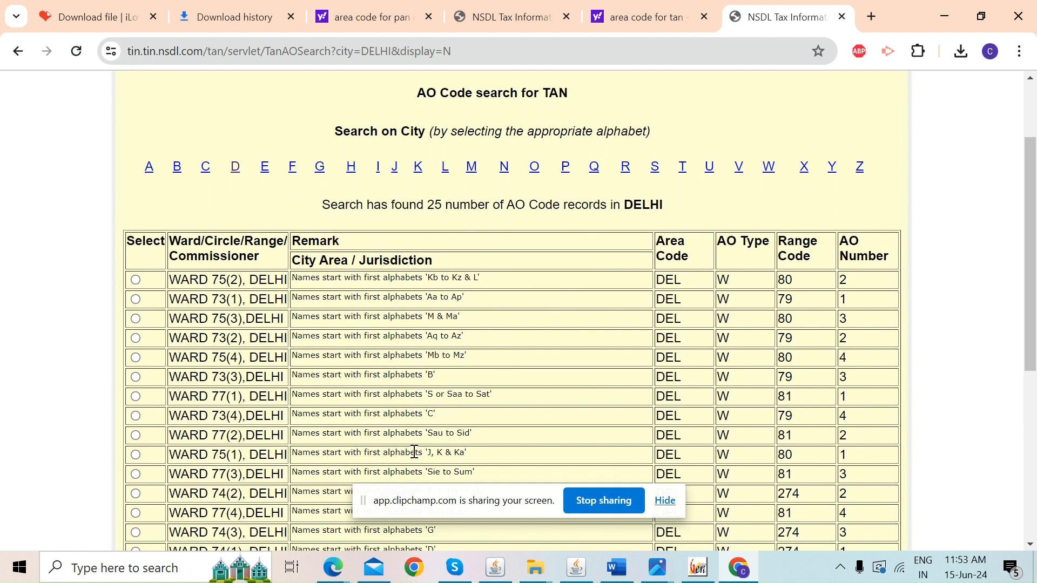
{"action": "left_click_drag", "start_coordinate": [405, 453], "coordinate": [477, 454]}
Turn on capitals and start entering DEL as the TAN area code, checking NSDL
{"action": "key", "text": "alt+Tab"}
{"action": "key", "text": "Caps_Lock"}
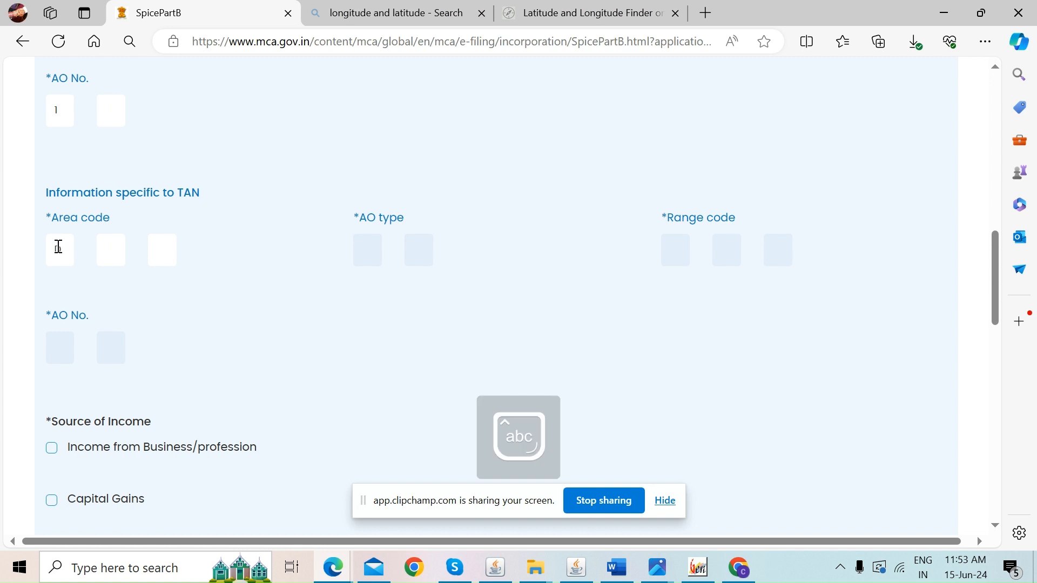
{"action": "key", "text": "Caps_Lock"}
{"action": "left_click", "coordinate": [59, 247]}
{"action": "type", "text": "D"}
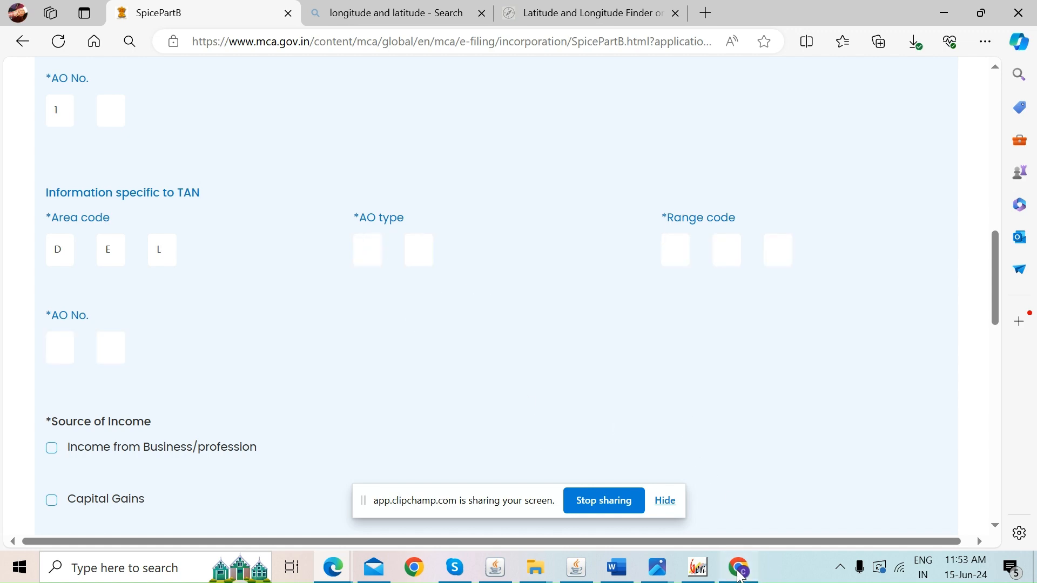
{"action": "key", "text": "alt+Tab"}
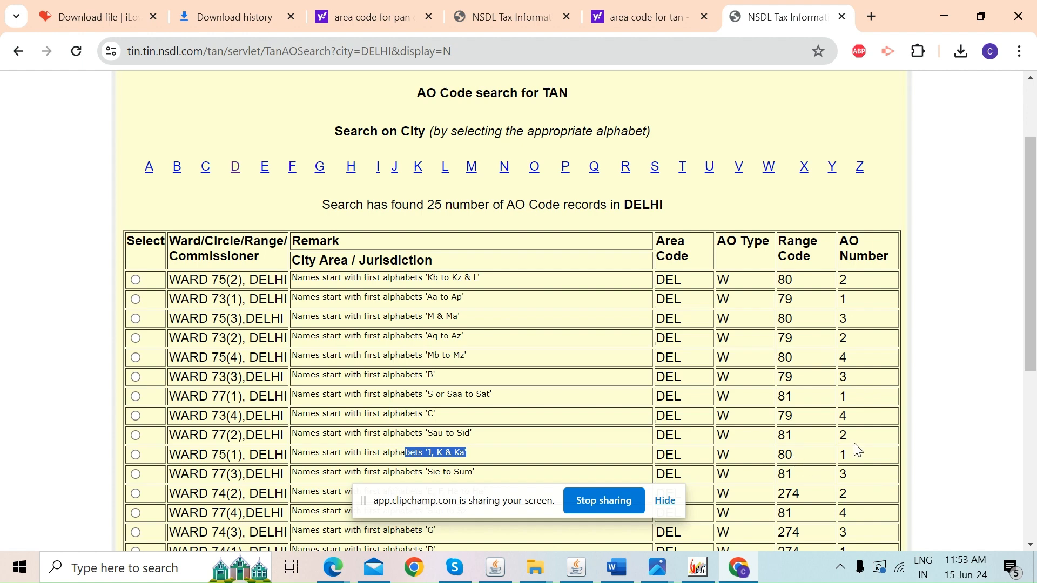
{"action": "key", "text": "alt+Tab"}
{"action": "key", "text": "alt+Tab"}
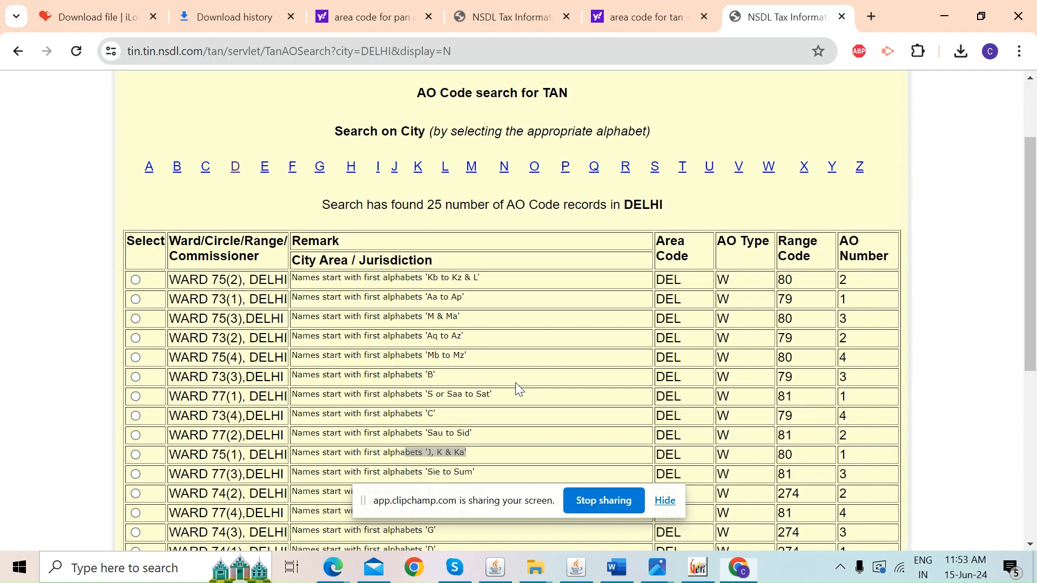
{"action": "key", "text": "alt+Tab"}
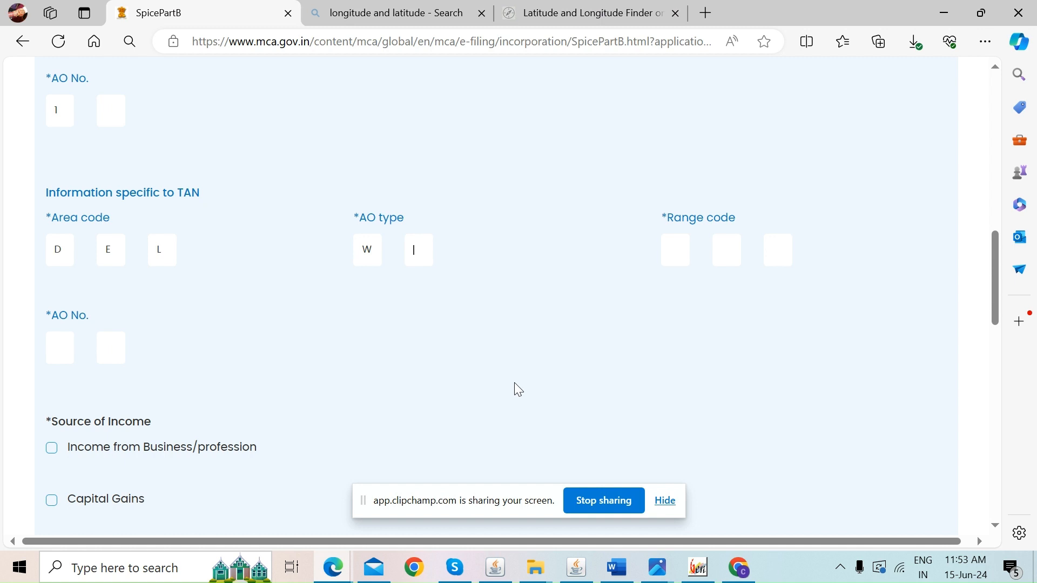
Enter TAN Range code 80 and tick Income from Business/profession as the income source
{"action": "type", "text": "80"}
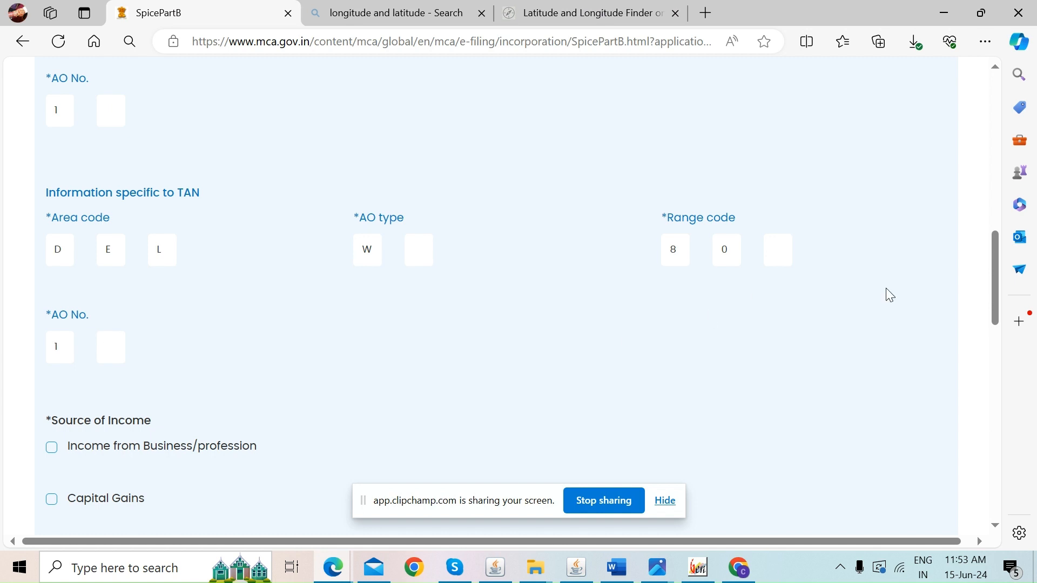
{"action": "scroll", "coordinate": [993, 302], "scroll_direction": "down", "scroll_amount": 5}
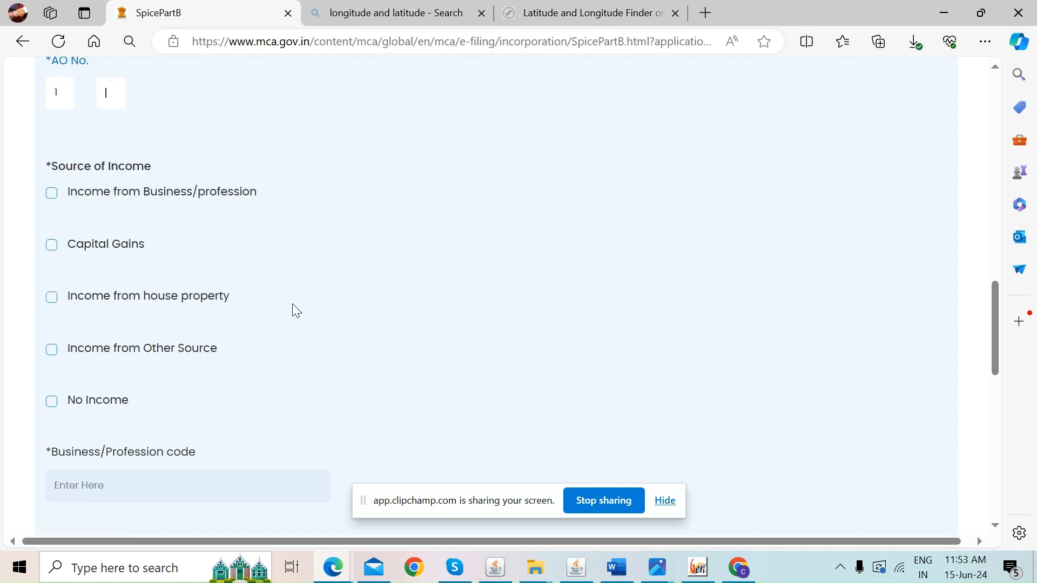
{"action": "left_click", "coordinate": [53, 193]}
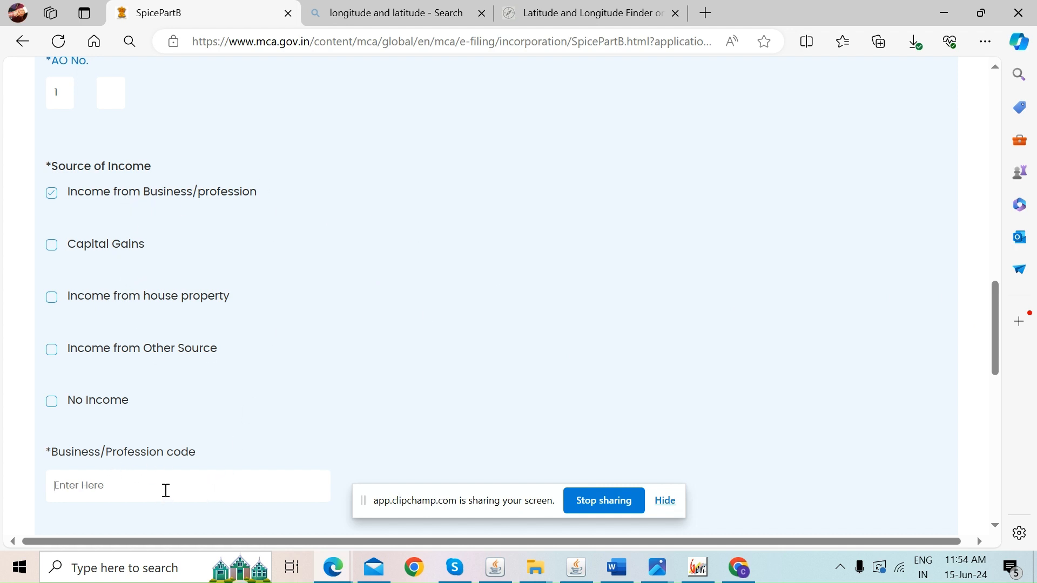
Check the PROFESSIONS codes in Genius's Nature of Business list, then return to the Business/Profession code field
{"action": "left_click", "coordinate": [699, 568]}
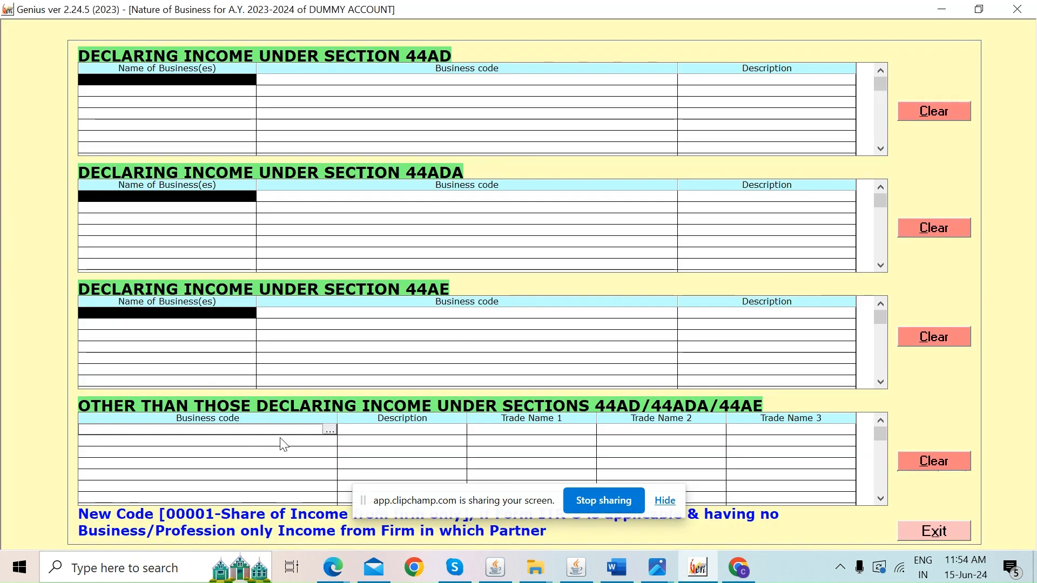
{"action": "left_click", "coordinate": [330, 431]}
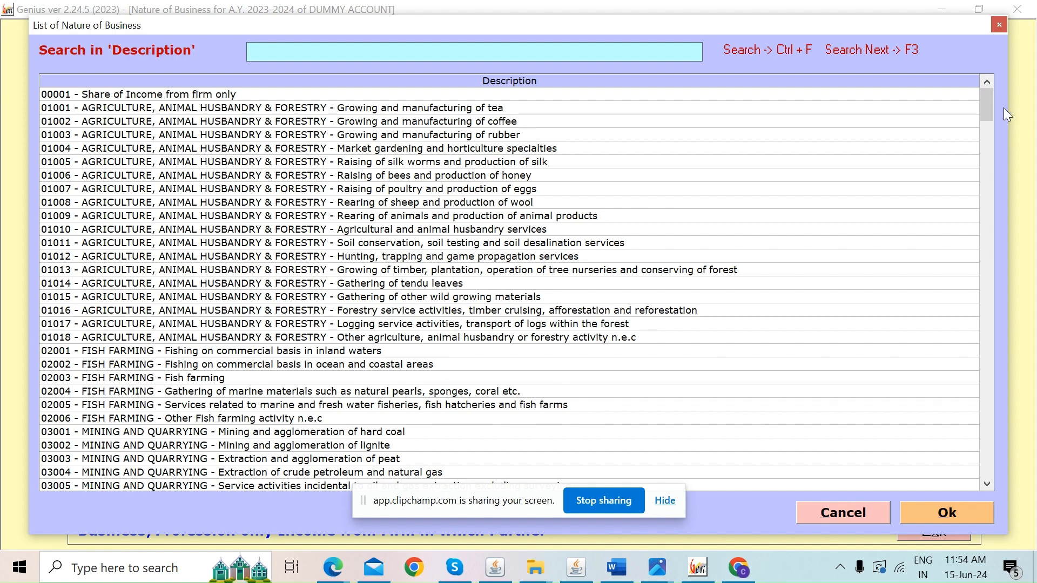
{"action": "left_click_drag", "start_coordinate": [986, 111], "coordinate": [969, 410]}
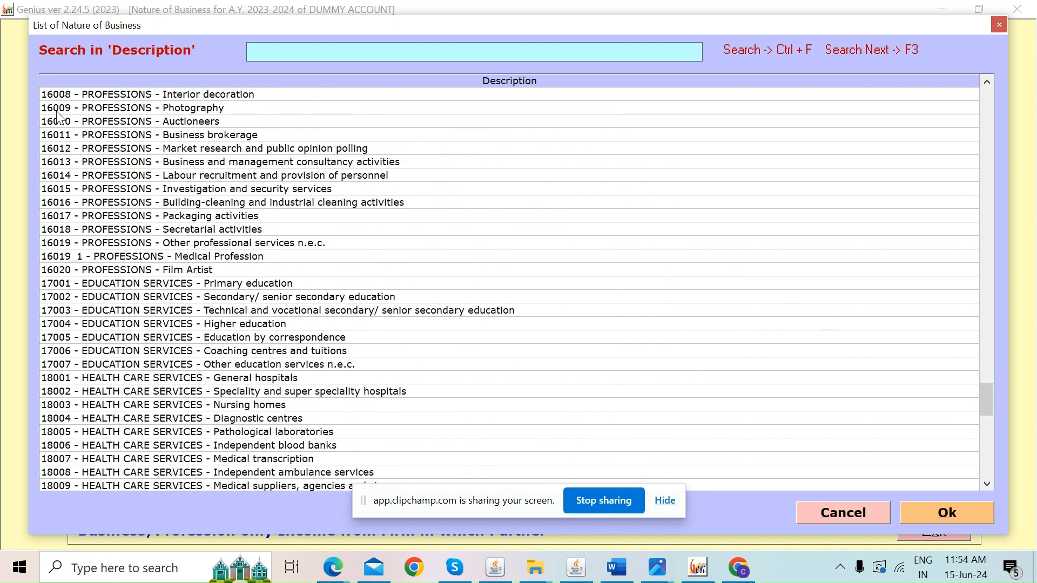
{"action": "key", "text": "alt+Tab"}
{"action": "left_click", "coordinate": [154, 485]}
Enter 16 as the Business/Profession code, save the PAN/TAN page and continue to Attachments
{"action": "type", "text": "16"}
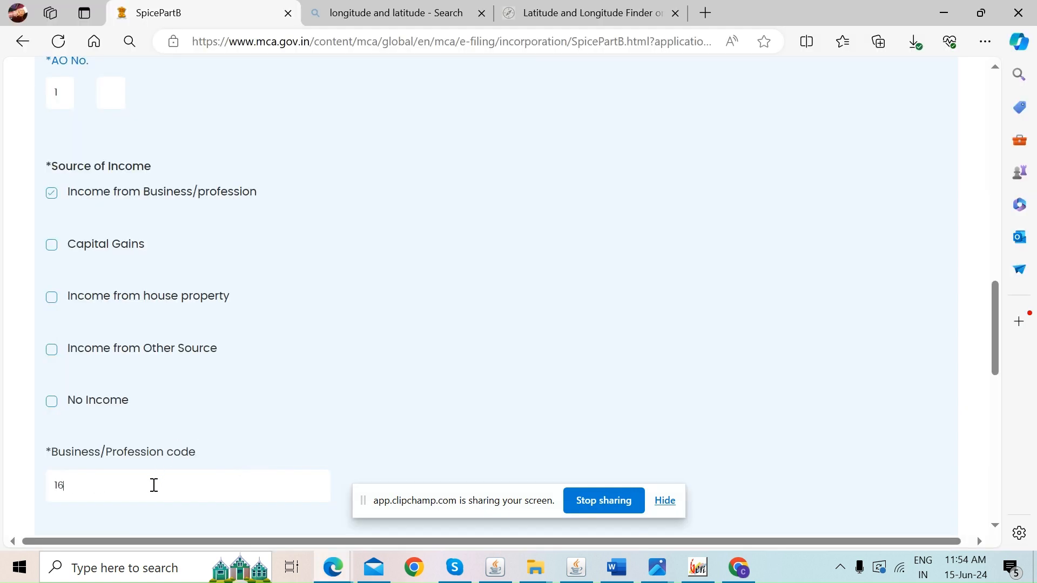
{"action": "left_click", "coordinate": [697, 409]}
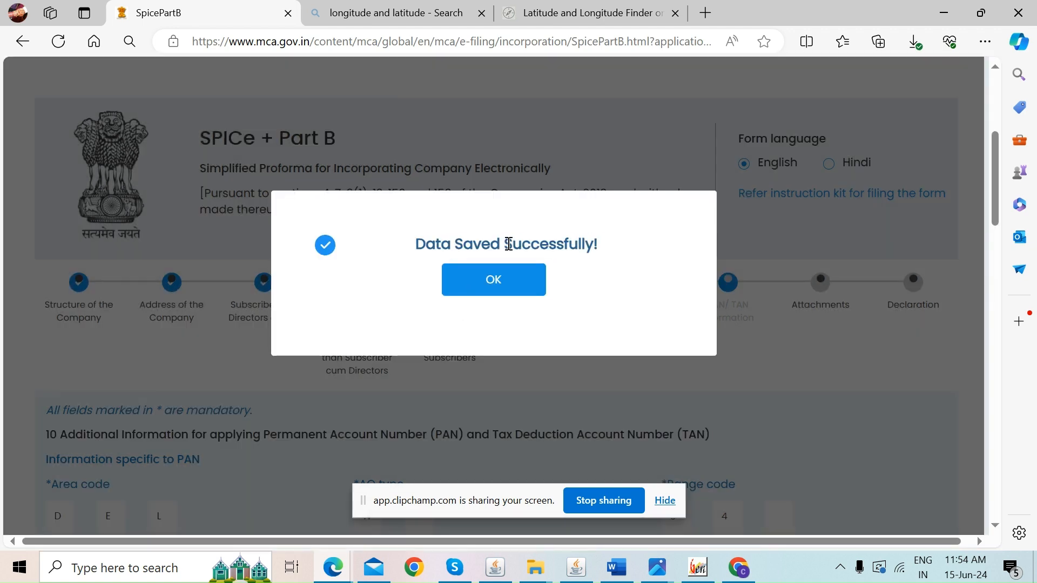
{"action": "left_click", "coordinate": [476, 282]}
{"action": "left_click", "coordinate": [883, 251]}
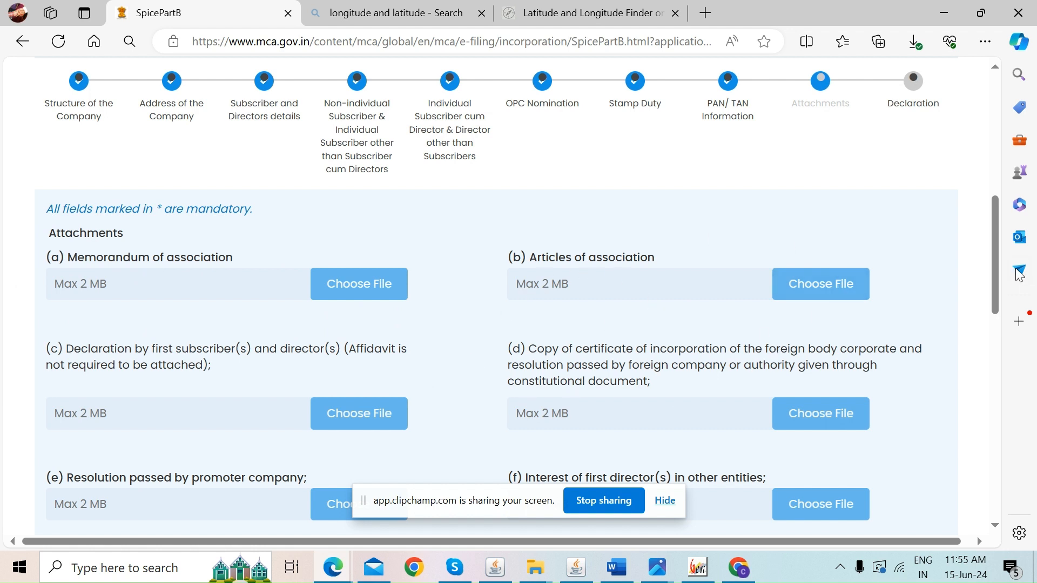
Scroll down the Attachments page to continue to the Declaration step
{"action": "left_click_drag", "start_coordinate": [996, 271], "coordinate": [981, 326]}
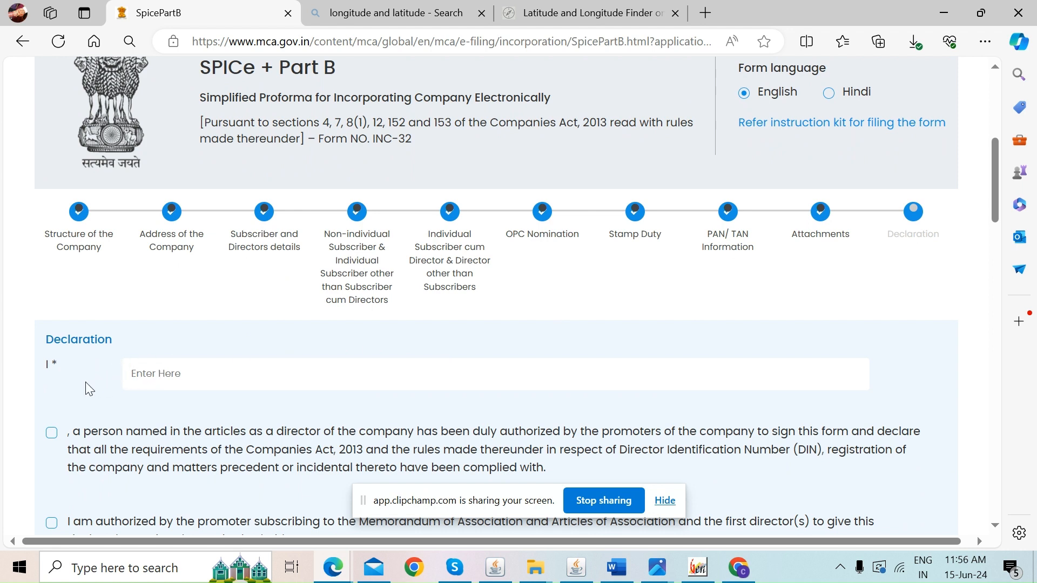
Enter the declarant's full name and tick the director authorisation declaration
{"action": "left_click", "coordinate": [156, 381]}
{"action": "left_click", "coordinate": [51, 433]}
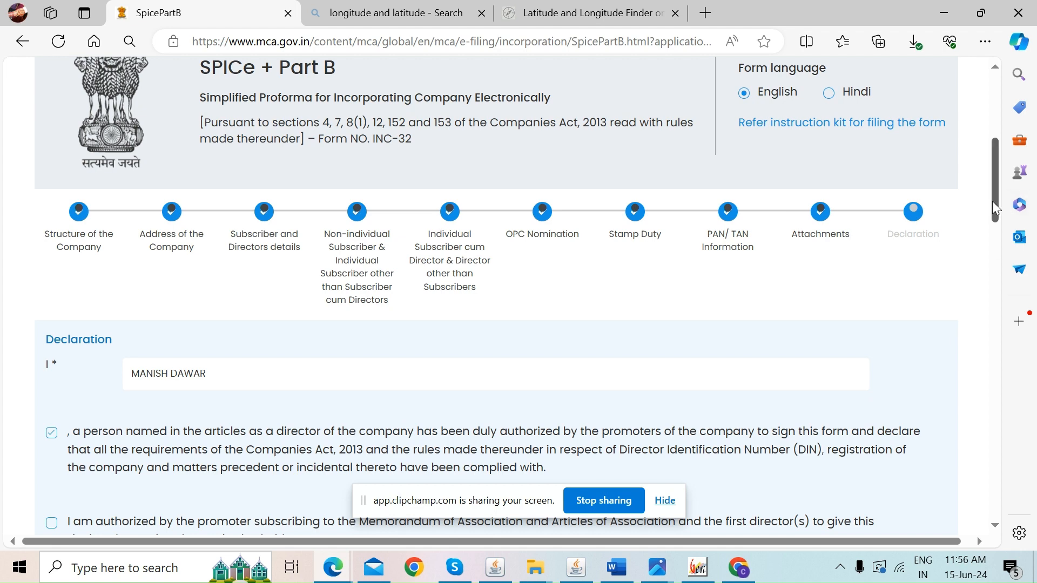
{"action": "left_click_drag", "start_coordinate": [993, 201], "coordinate": [996, 236]}
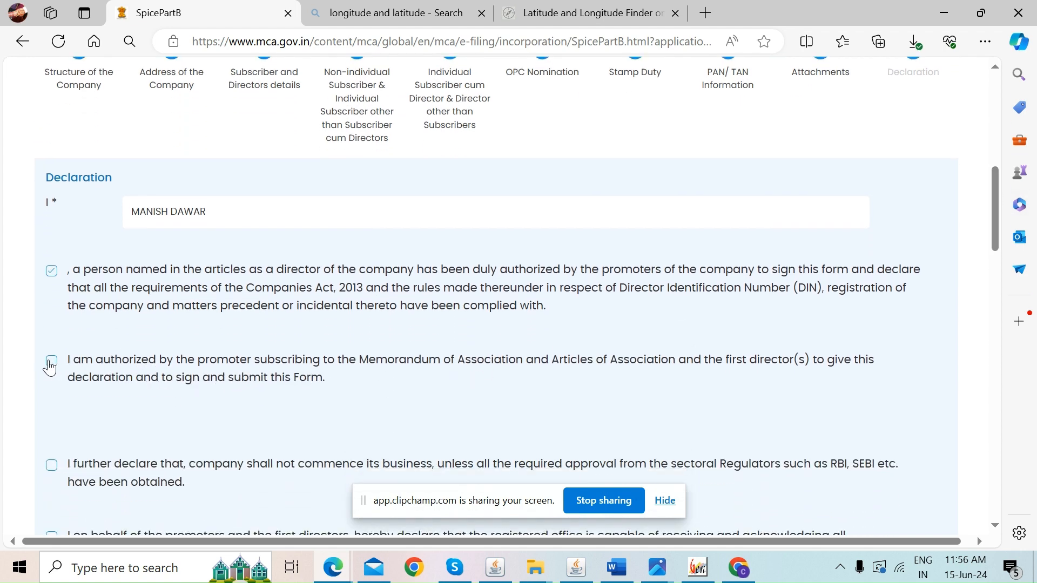
Choose Chartered Accountant as the certifying professional and enter the CA's membership number
{"action": "left_click", "coordinate": [539, 355]}
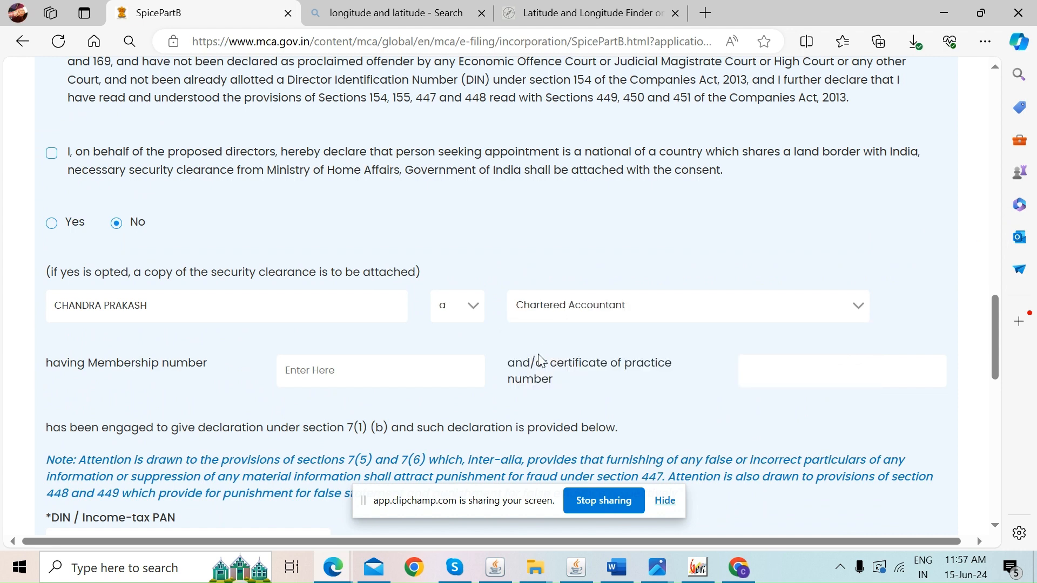
{"action": "left_click", "coordinate": [314, 368]}
{"action": "type", "text": "540899"}
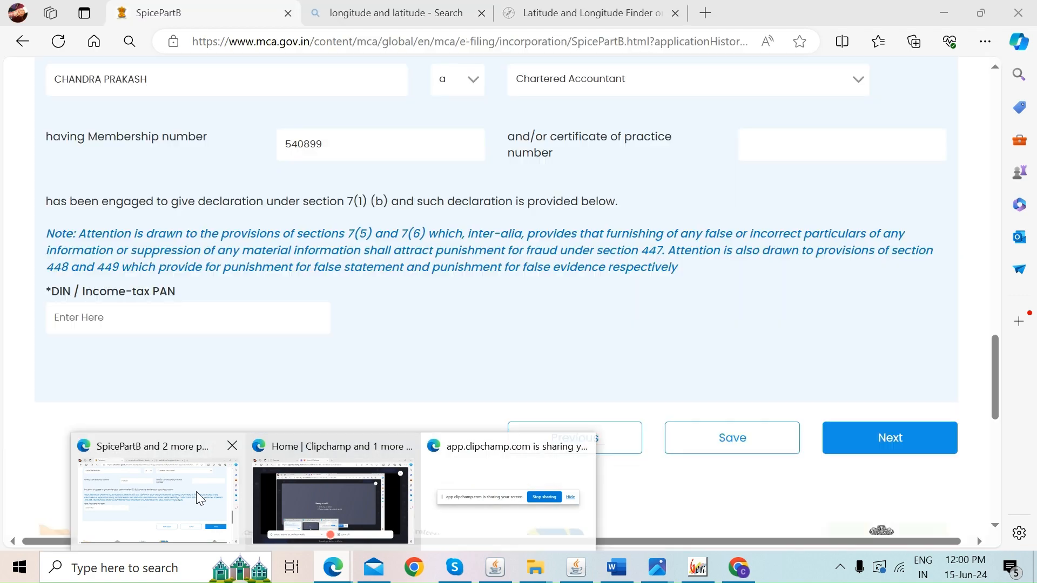
{"action": "left_click", "coordinate": [196, 491]}
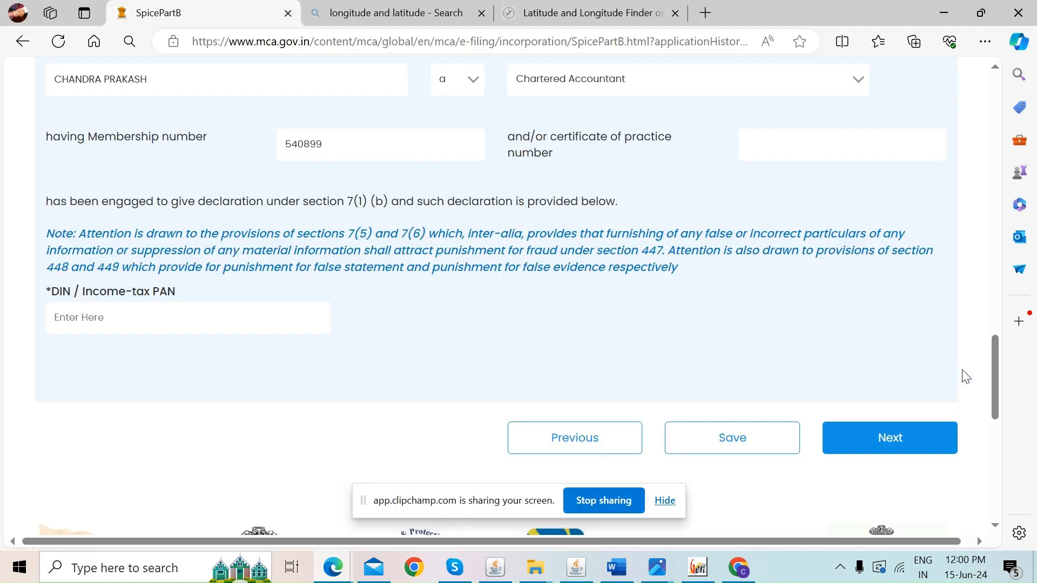
Enter the declarant's DIN/Income-tax PAN and save the Declaration page
{"action": "left_click_drag", "start_coordinate": [994, 380], "coordinate": [966, 193]}
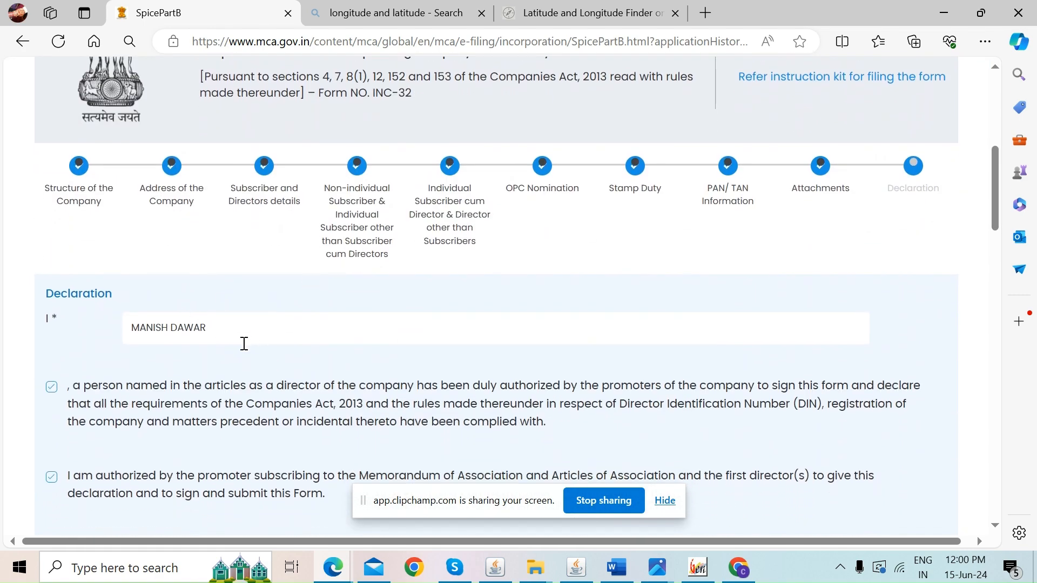
{"action": "left_click_drag", "start_coordinate": [993, 200], "coordinate": [986, 409]}
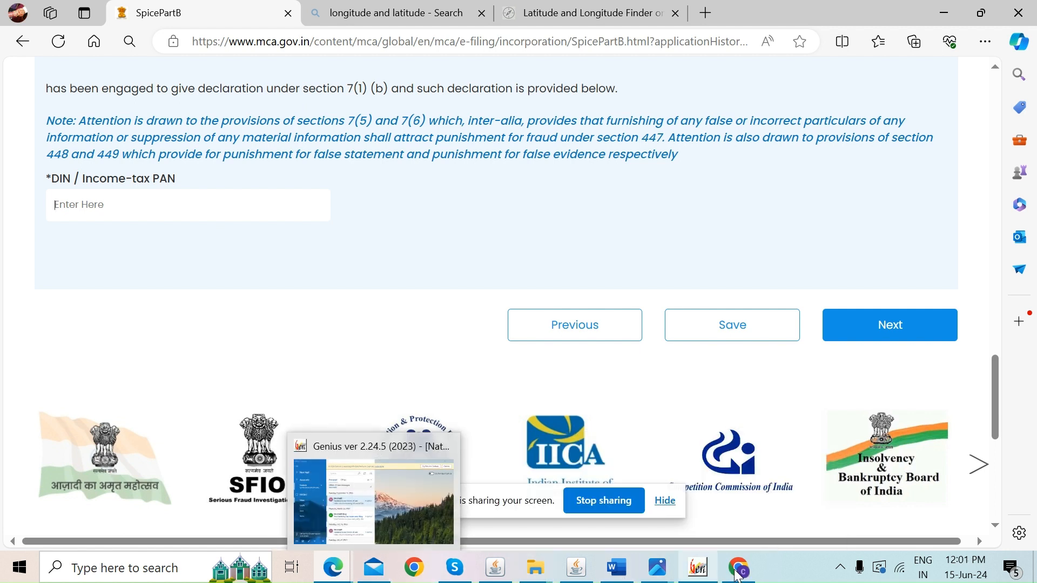
{"action": "left_click", "coordinate": [190, 210]}
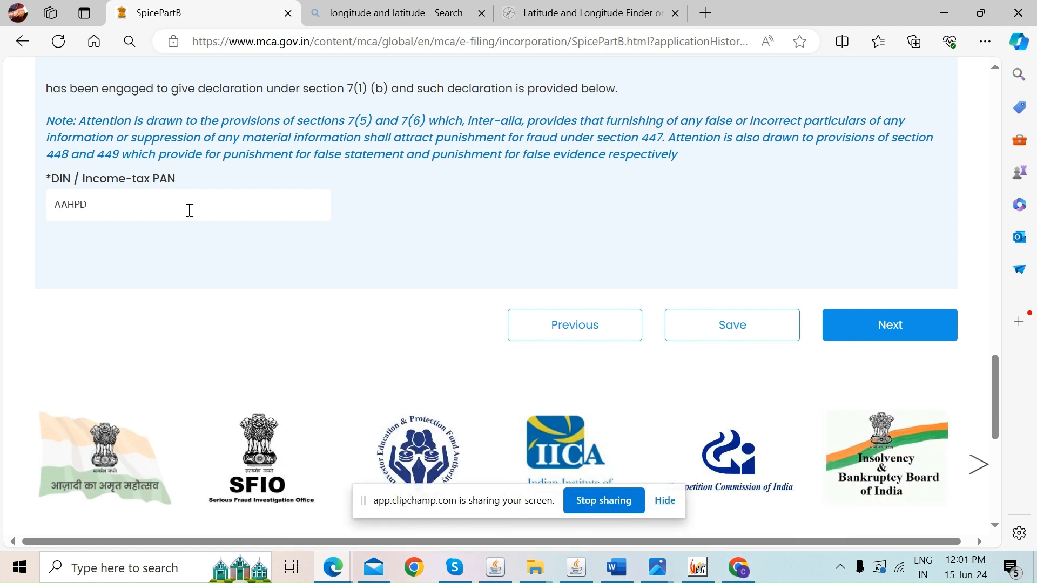
{"action": "left_click", "coordinate": [733, 330]}
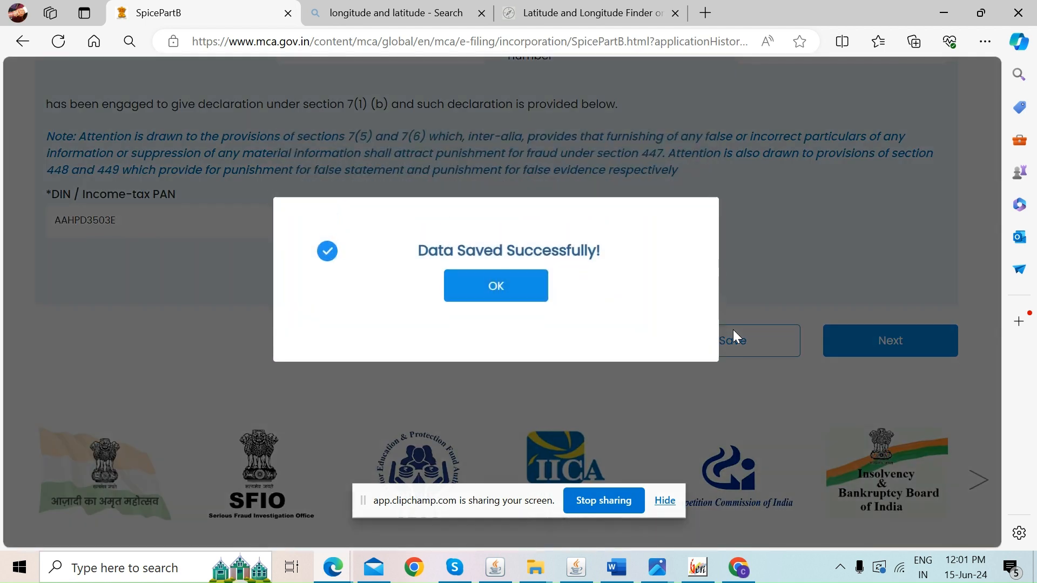
{"action": "left_click", "coordinate": [526, 295]}
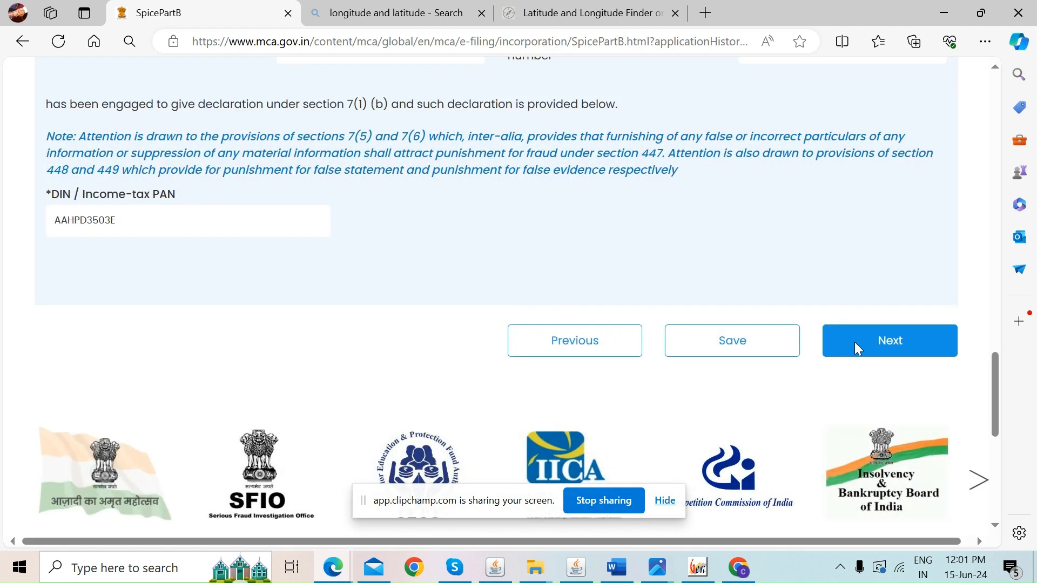
{"action": "left_click_drag", "start_coordinate": [997, 417], "coordinate": [934, 206]}
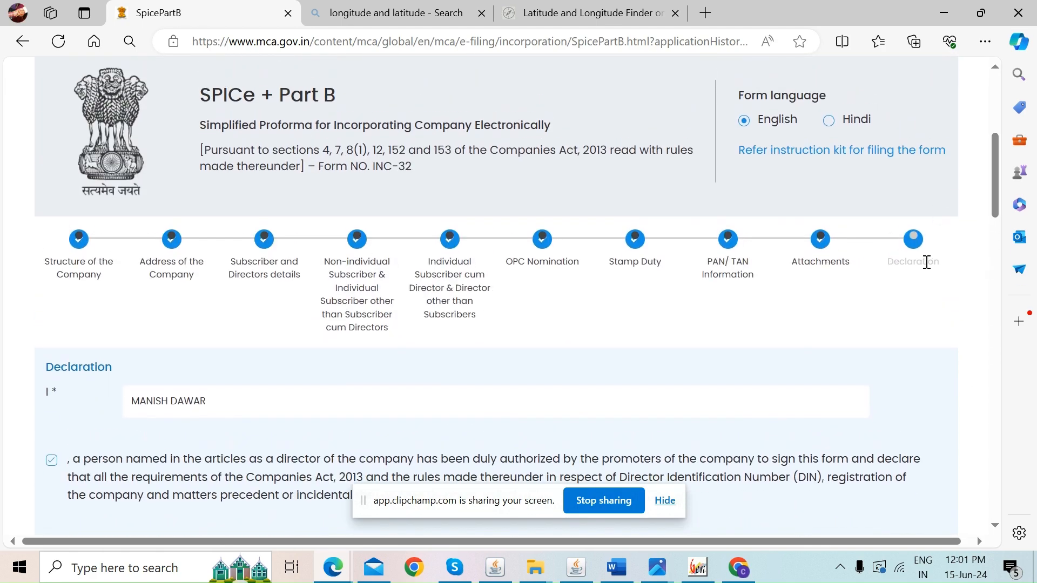
Scroll to the end of the Declaration page and continue to section 13 professional certification
{"action": "left_click_drag", "start_coordinate": [997, 203], "coordinate": [975, 455]}
{"action": "left_click", "coordinate": [899, 127]}
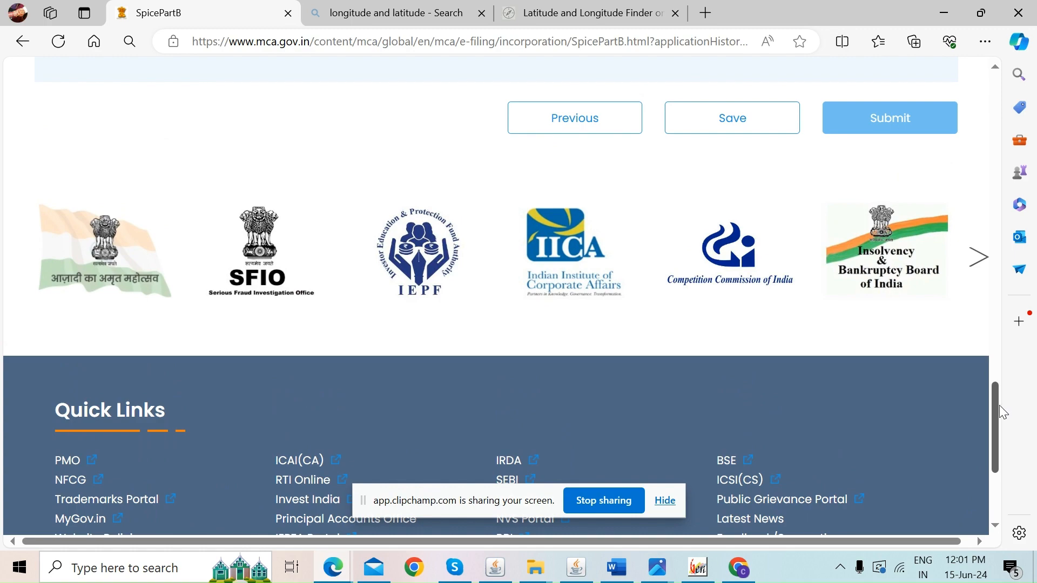
{"action": "left_click_drag", "start_coordinate": [996, 406], "coordinate": [975, 184]}
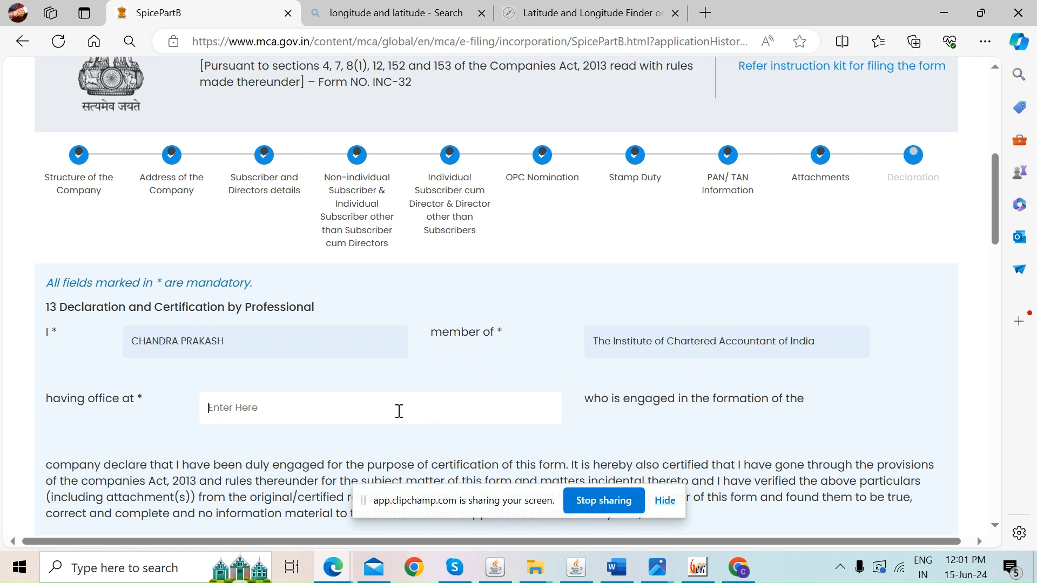
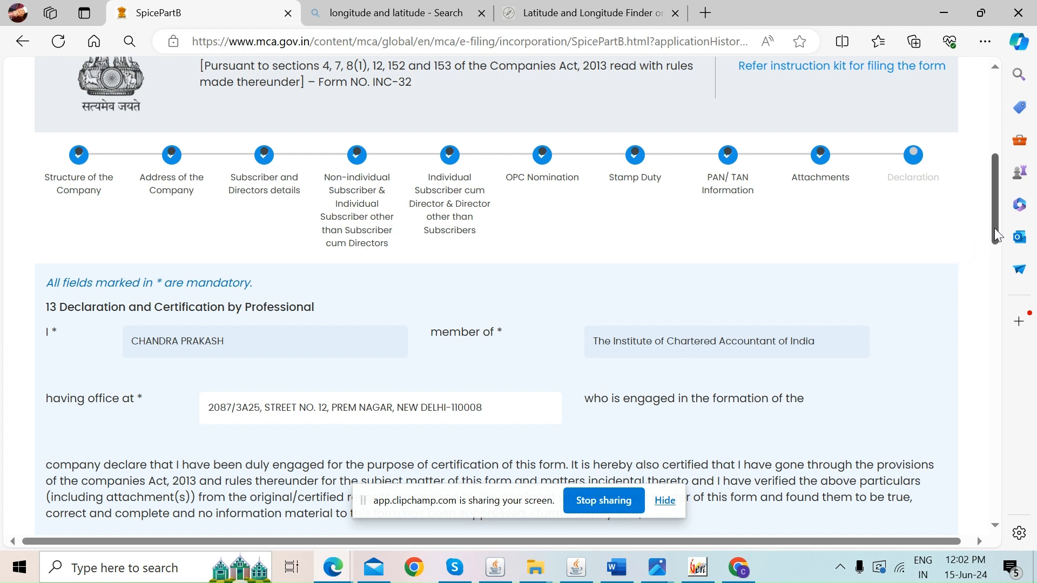
Enter the CA's office address with PIN code, removing the stray space before the comma
{"action": "left_click_drag", "start_coordinate": [994, 229], "coordinate": [939, 345]}
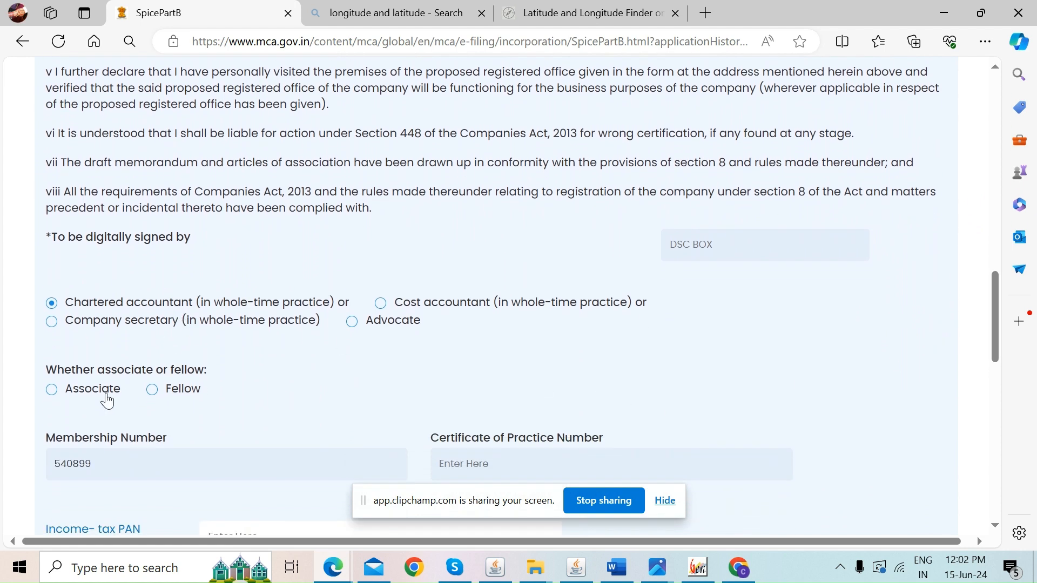
Mark the professional as Associate, enter their income-tax PAN, and save section 13
{"action": "left_click", "coordinate": [52, 390]}
{"action": "left_click_drag", "start_coordinate": [997, 332], "coordinate": [986, 371]}
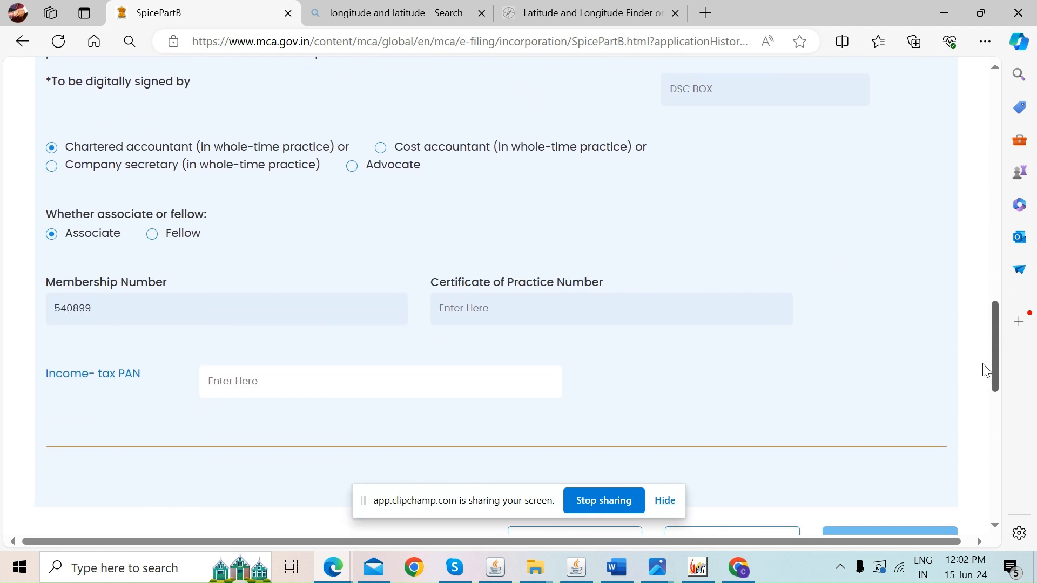
{"action": "left_click", "coordinate": [244, 373]}
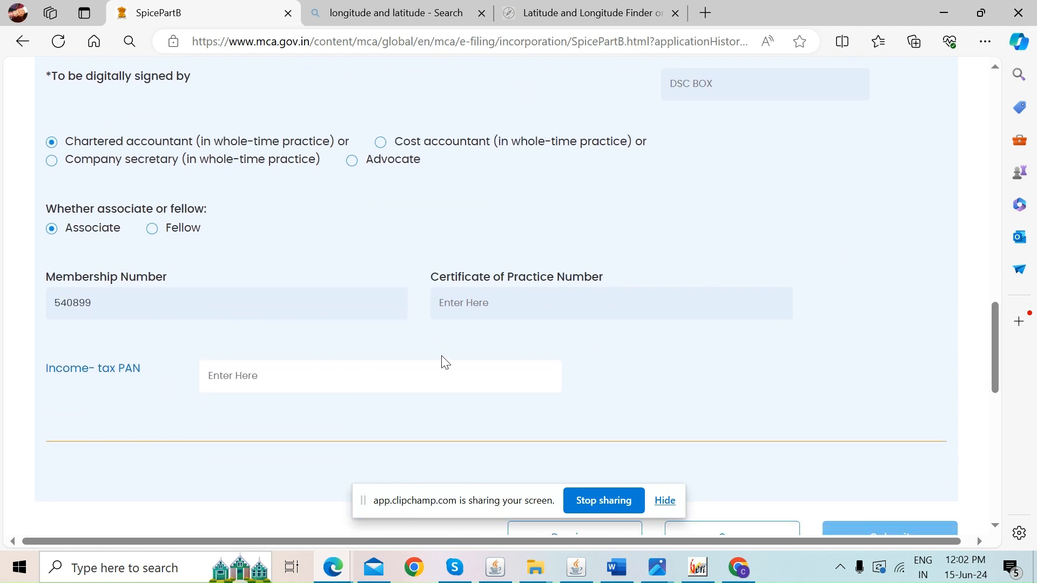
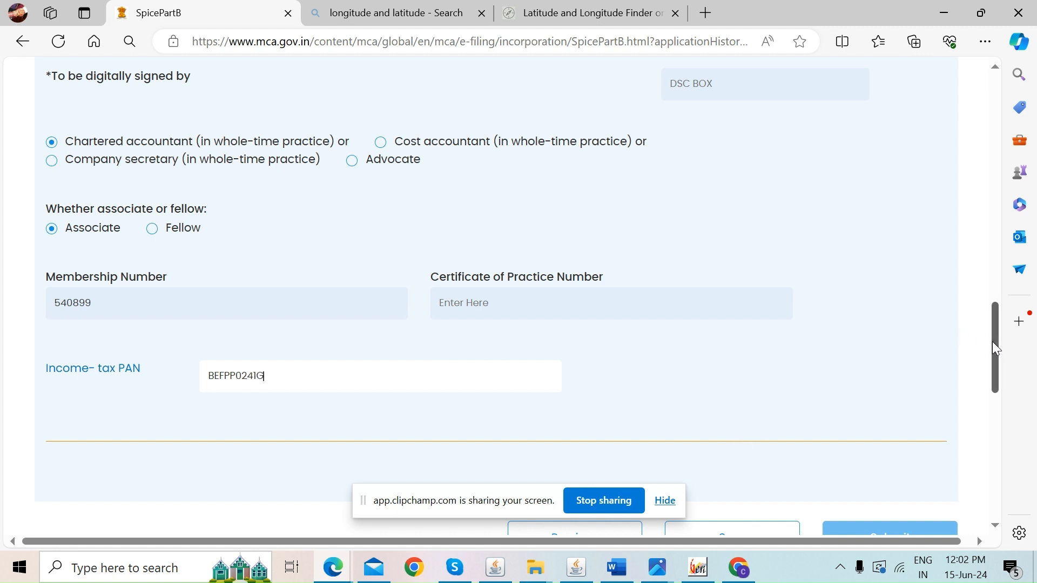
{"action": "left_click_drag", "start_coordinate": [992, 342], "coordinate": [986, 374]}
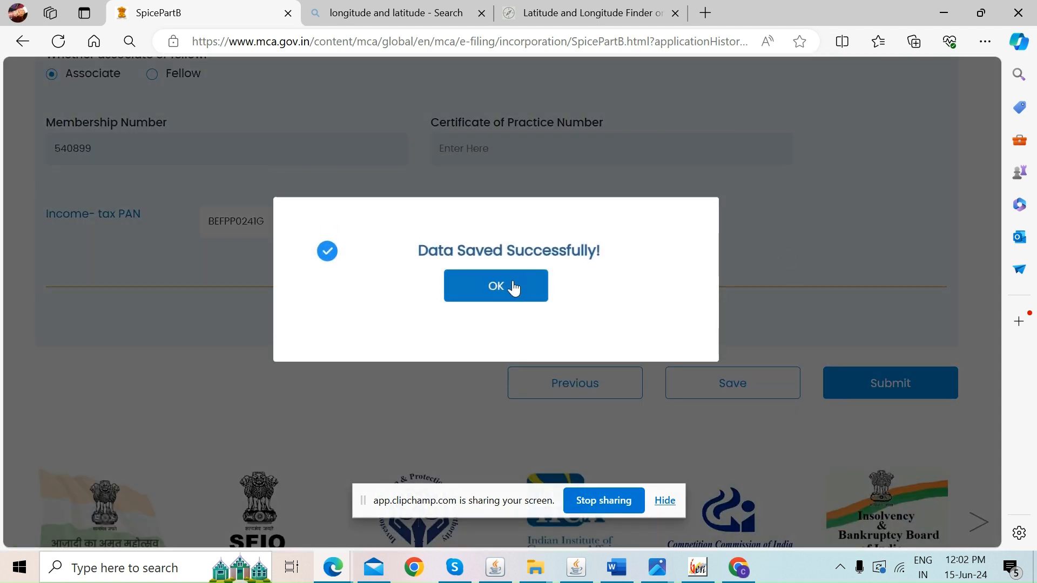
{"action": "left_click", "coordinate": [514, 285]}
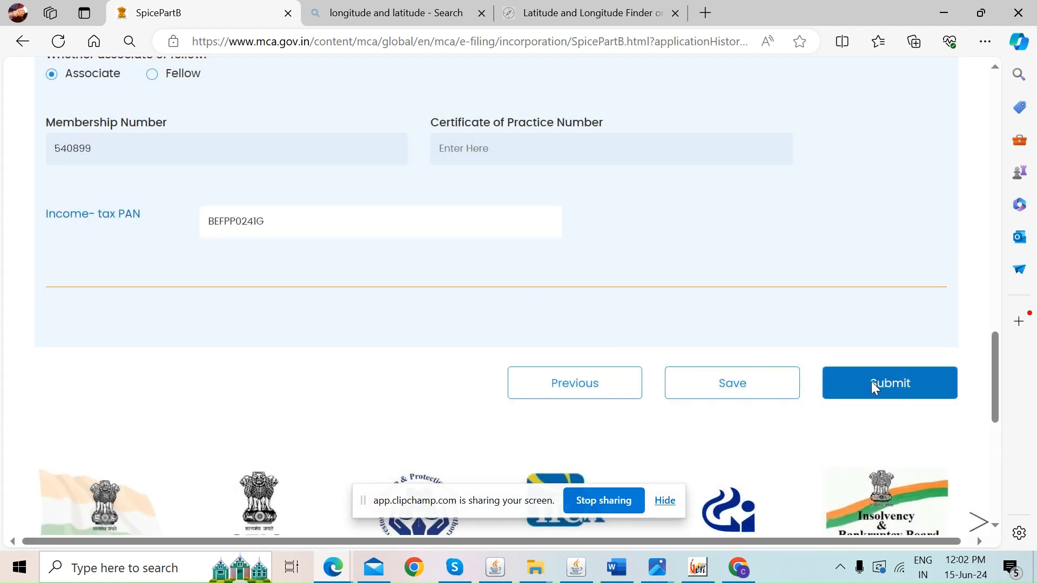
Submit SPICe+ Part B and confirm the submission to reach the SPICe dashboard
{"action": "left_click", "coordinate": [871, 381]}
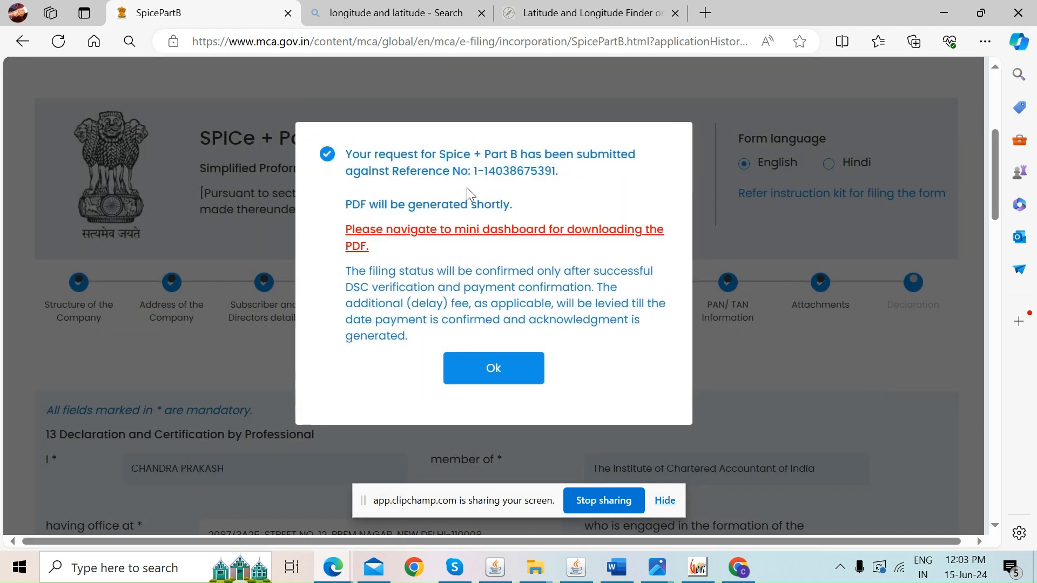
{"action": "left_click", "coordinate": [492, 369]}
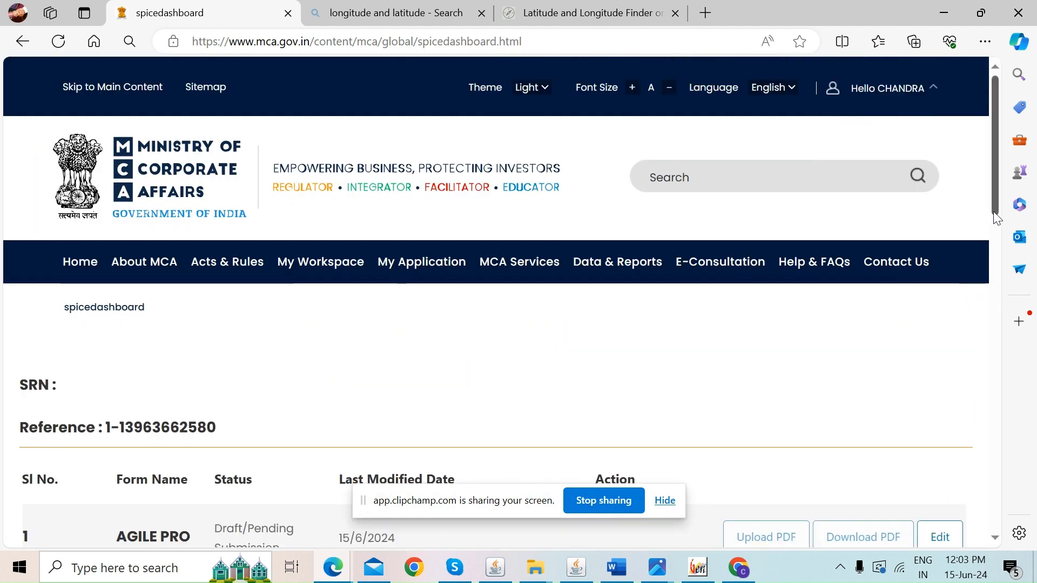
Scroll the dashboard table to find the SPICE + Part B row marked Submitted on 15/6/2024
{"action": "left_click_drag", "start_coordinate": [993, 195], "coordinate": [981, 303]}
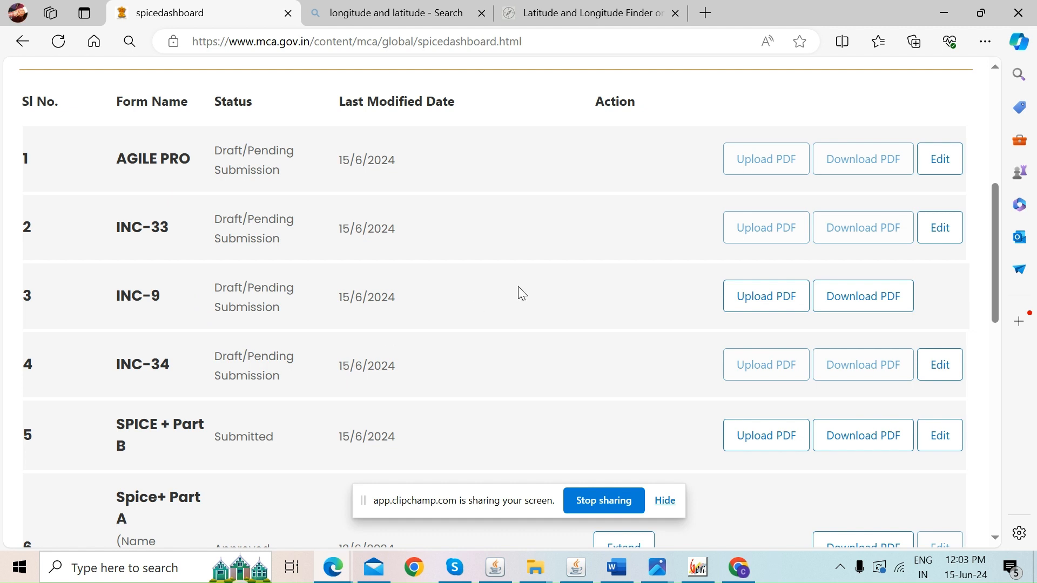
{"action": "left_click_drag", "start_coordinate": [999, 232], "coordinate": [997, 258]}
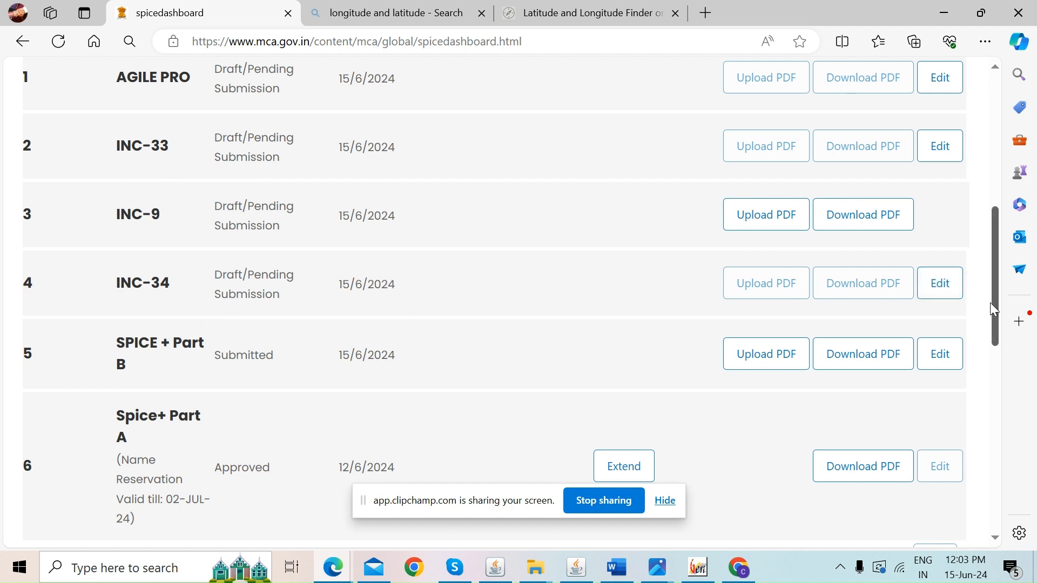
{"action": "left_click_drag", "start_coordinate": [990, 302], "coordinate": [996, 275]}
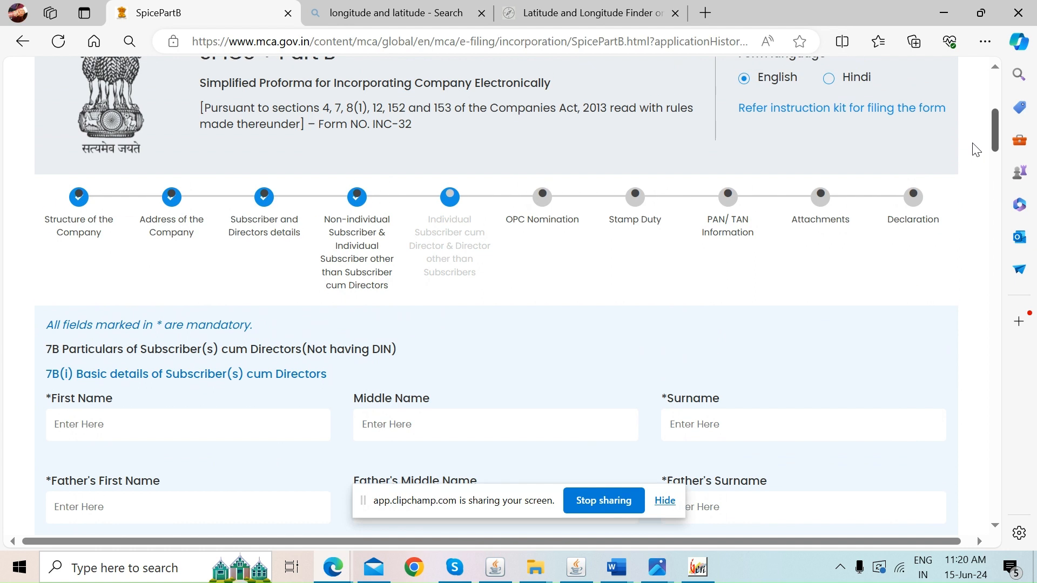
{"action": "scroll", "coordinate": [967, 157], "scroll_direction": "down", "scroll_amount": 1}
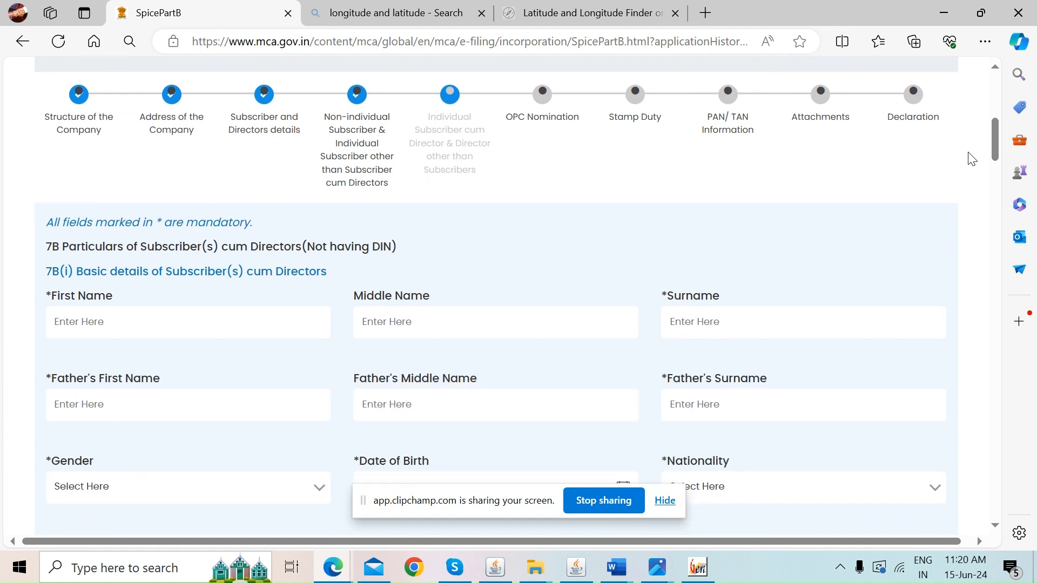